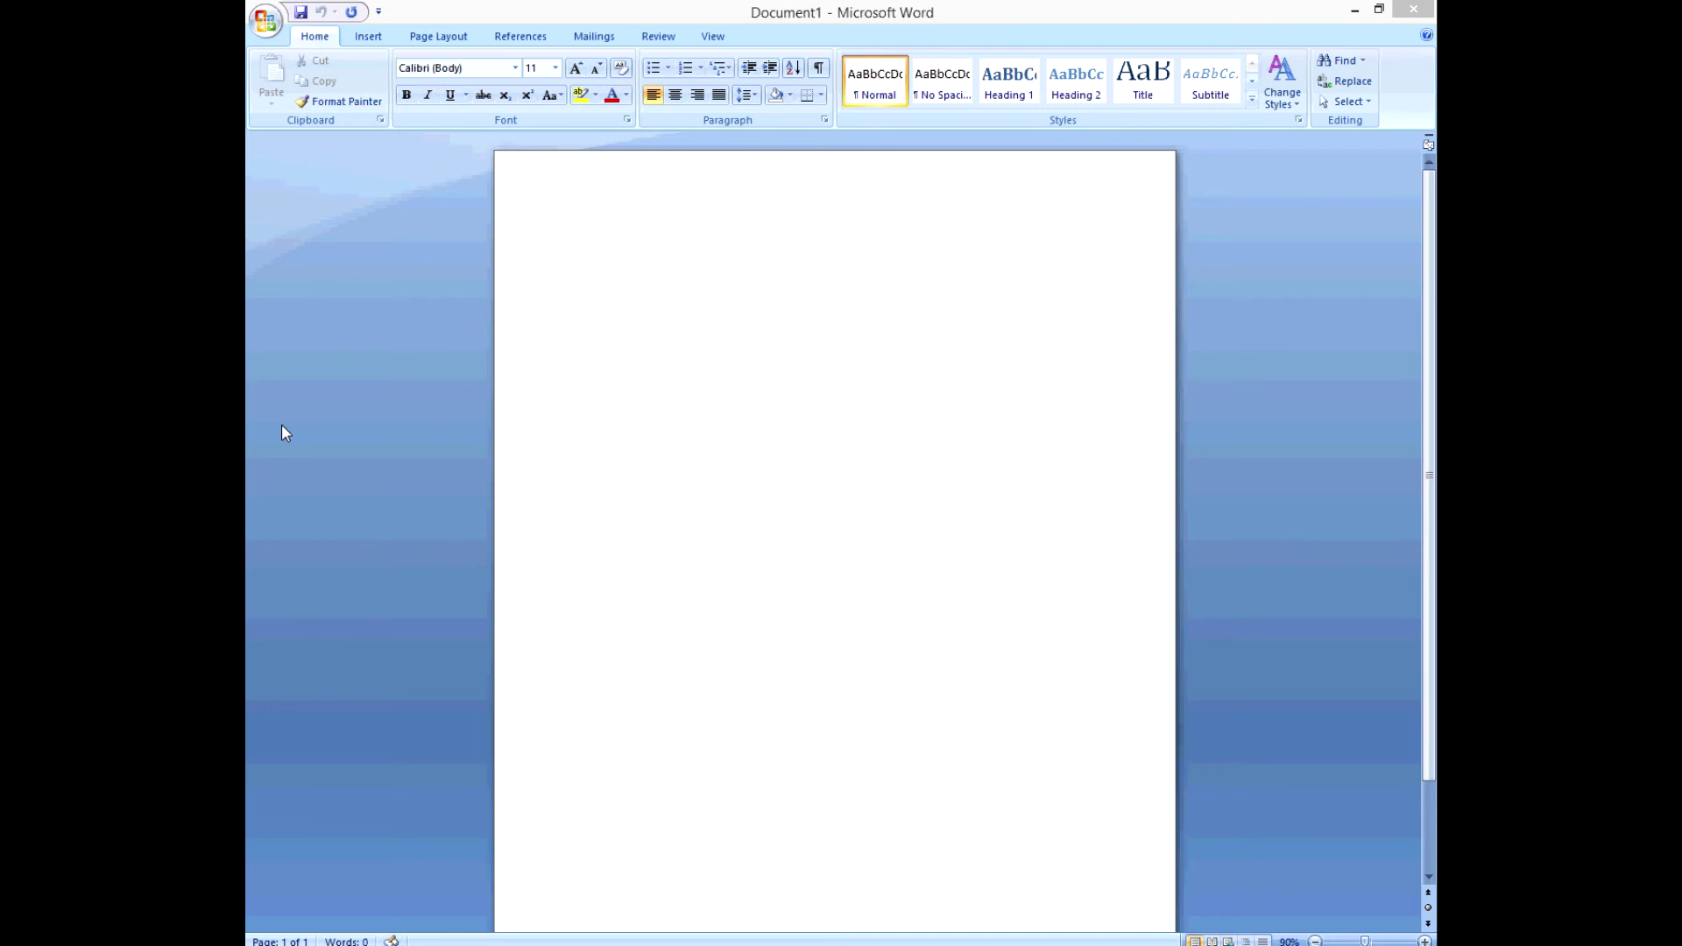
Step: Browse the list of available fonts without applying any of them
{"action": "left_click", "coordinate": [690, 406]}
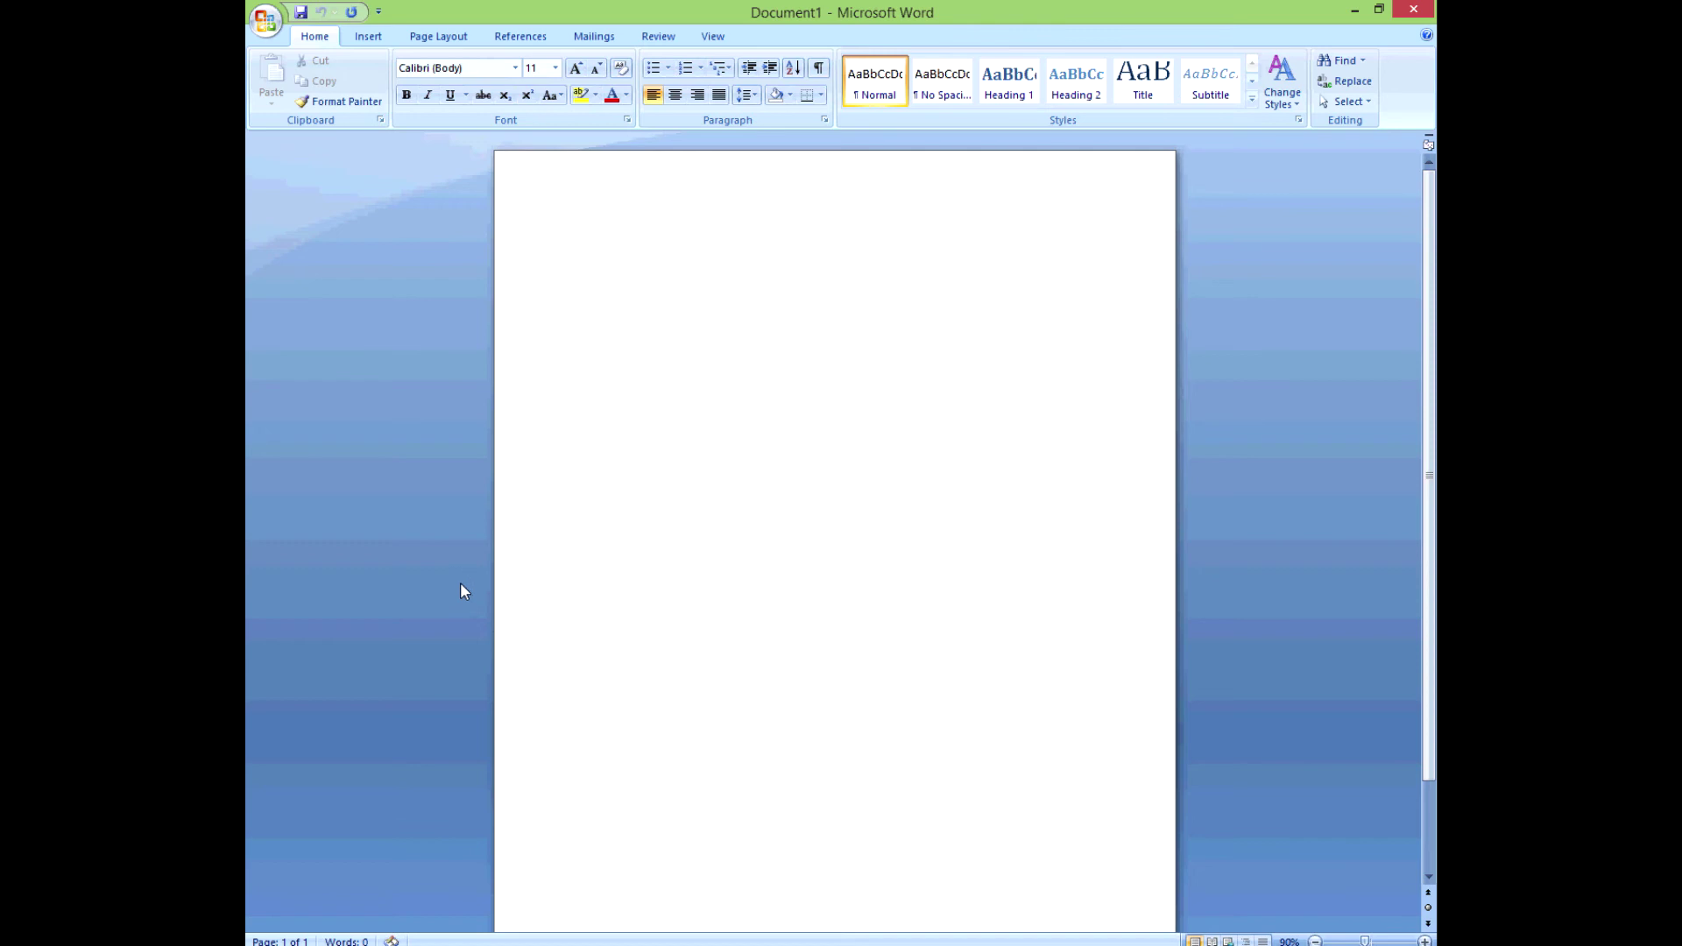
{"action": "left_click", "coordinate": [517, 70]}
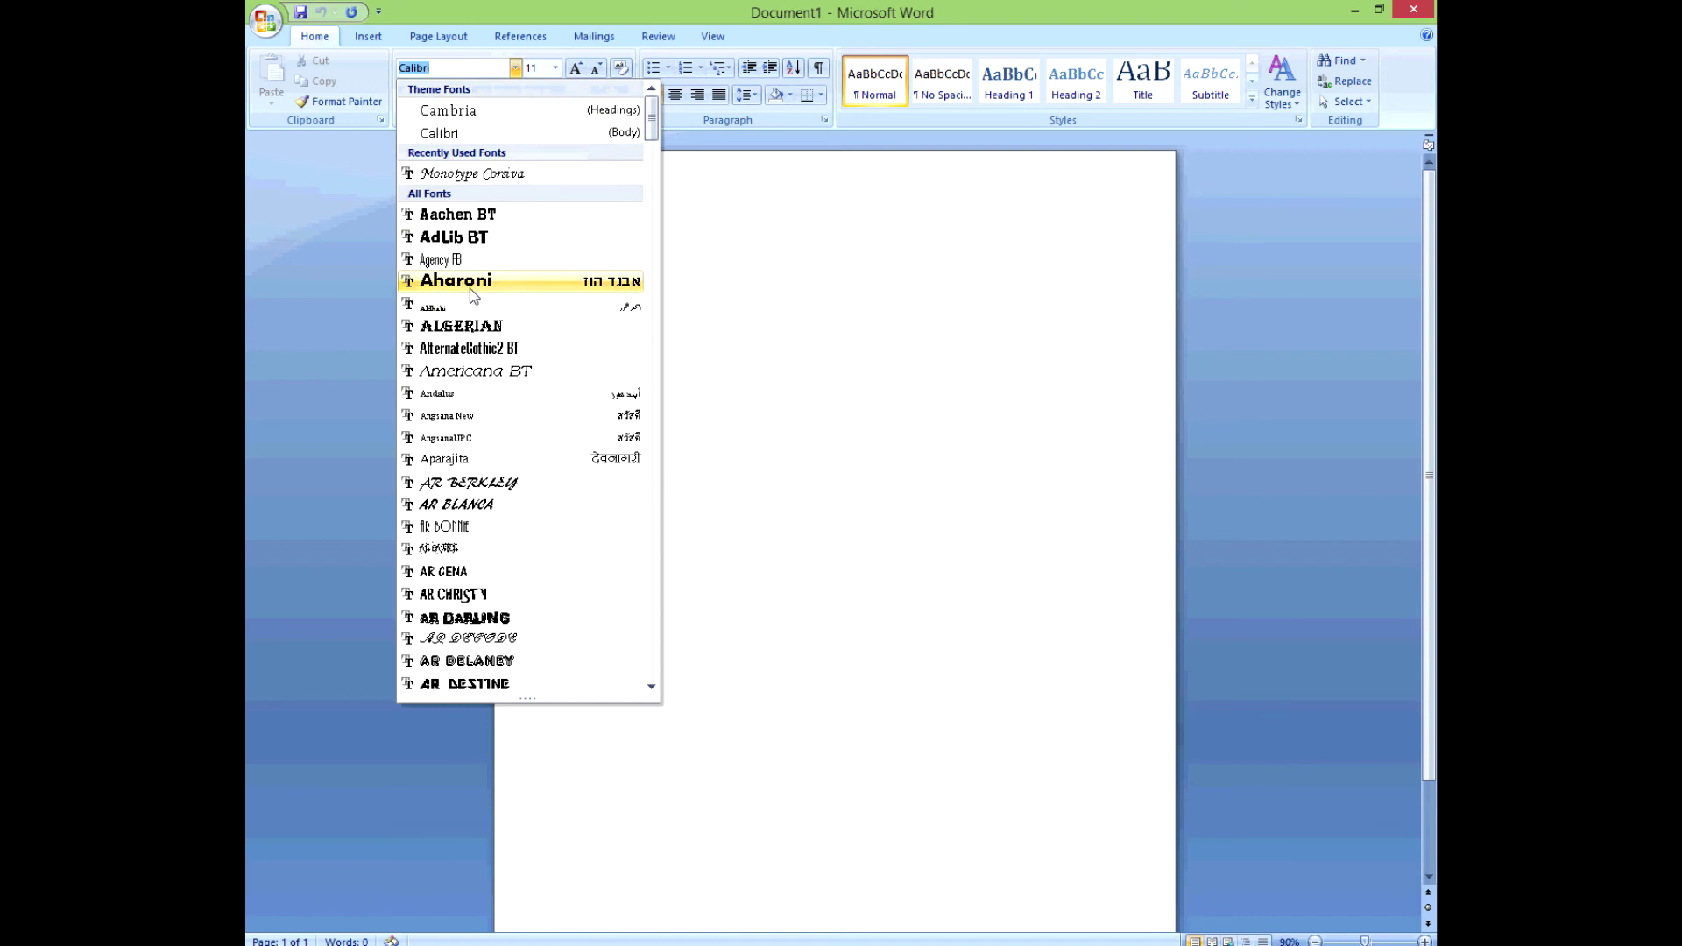
{"action": "scroll", "coordinate": [470, 287], "scroll_direction": "down", "scroll_amount": 4}
{"action": "scroll", "coordinate": [474, 342], "scroll_direction": "up", "scroll_amount": 4}
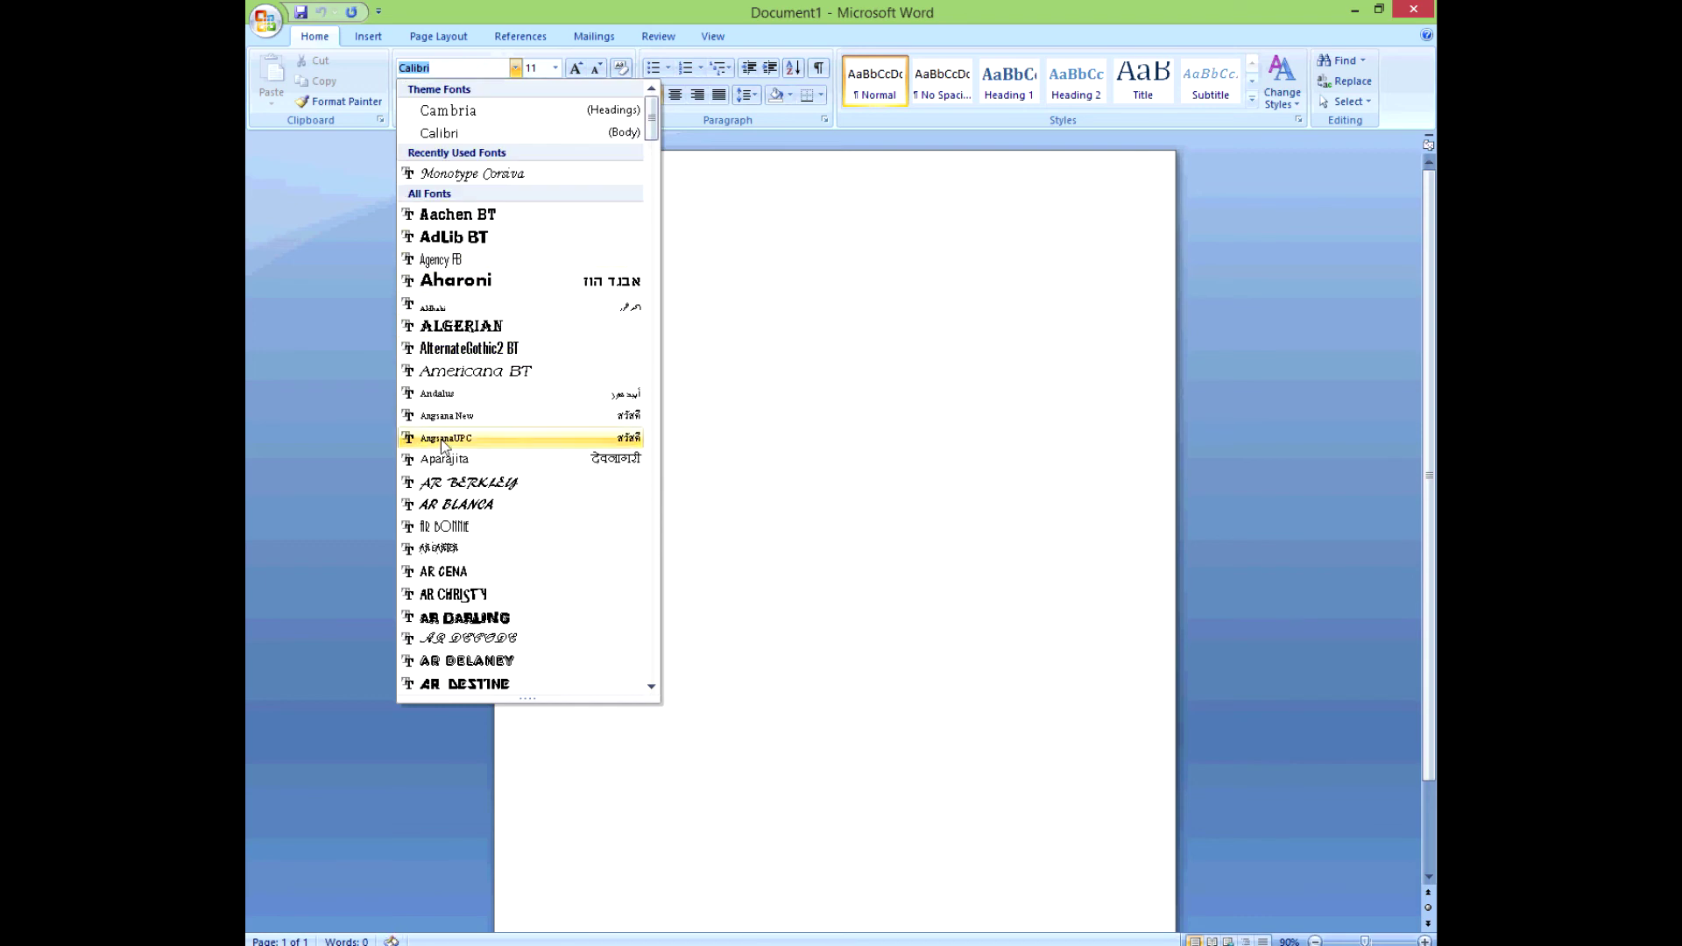
{"action": "scroll", "coordinate": [466, 455], "scroll_direction": "down", "scroll_amount": 5}
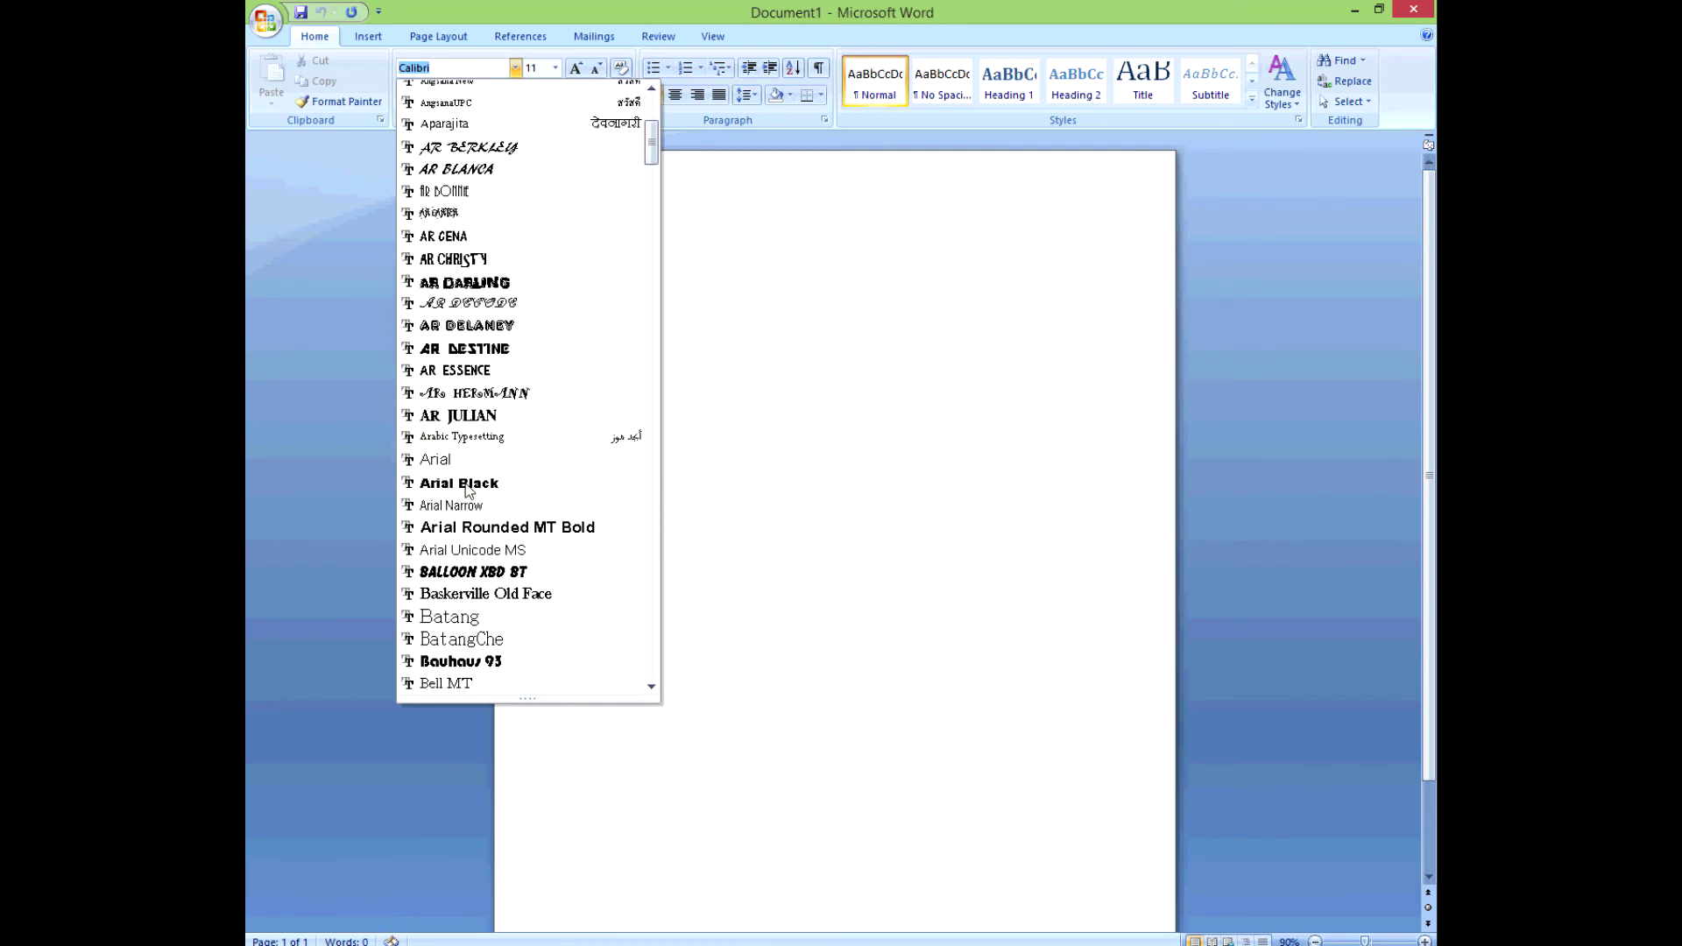
{"action": "scroll", "coordinate": [491, 451], "scroll_direction": "up", "scroll_amount": 3}
{"action": "left_click", "coordinate": [338, 363]}
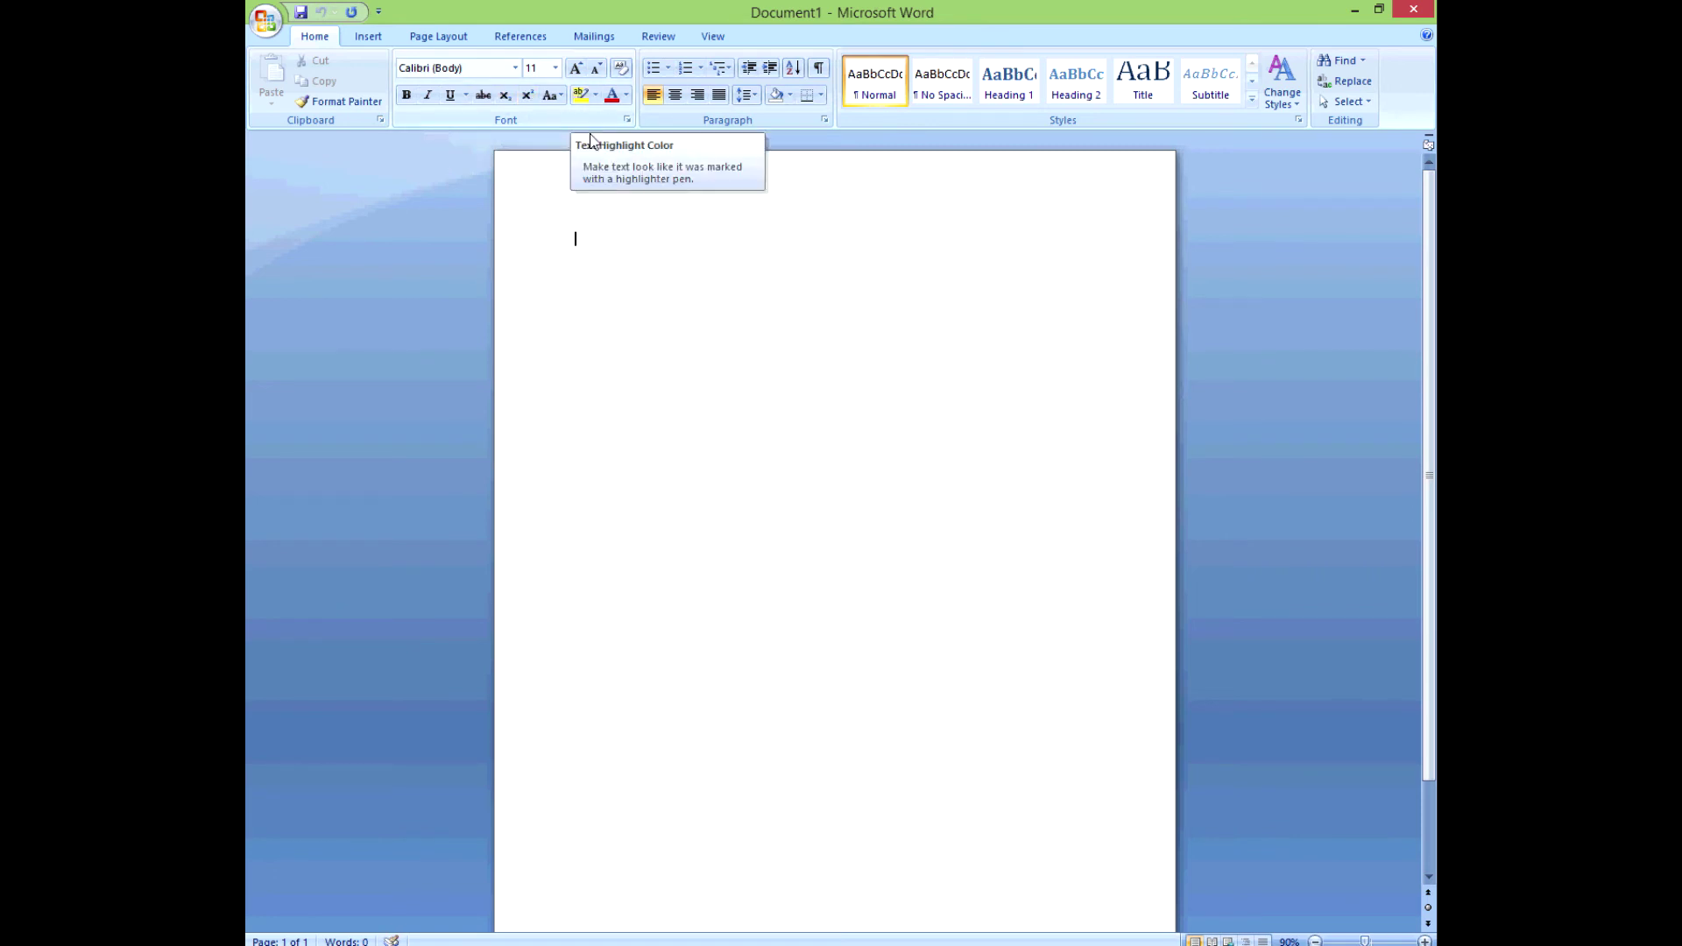
Step: Look over the font colour palette and the extended colour choices, leaving the text colour as it is
{"action": "left_click", "coordinate": [626, 96]}
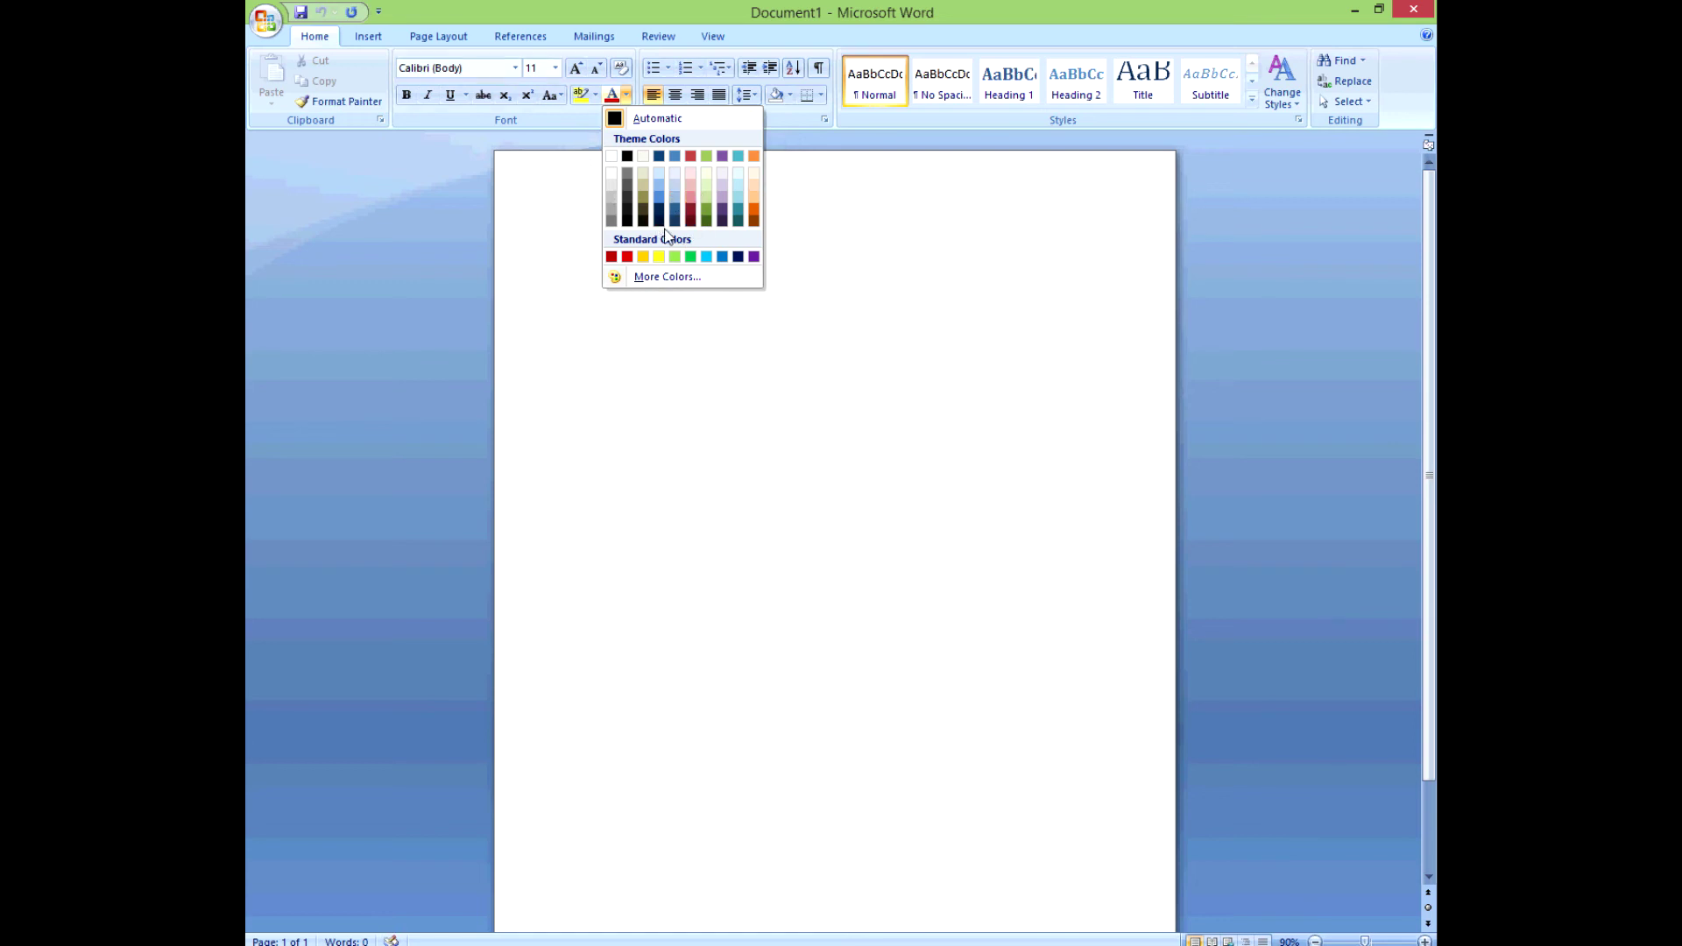
{"action": "left_click", "coordinate": [662, 276]}
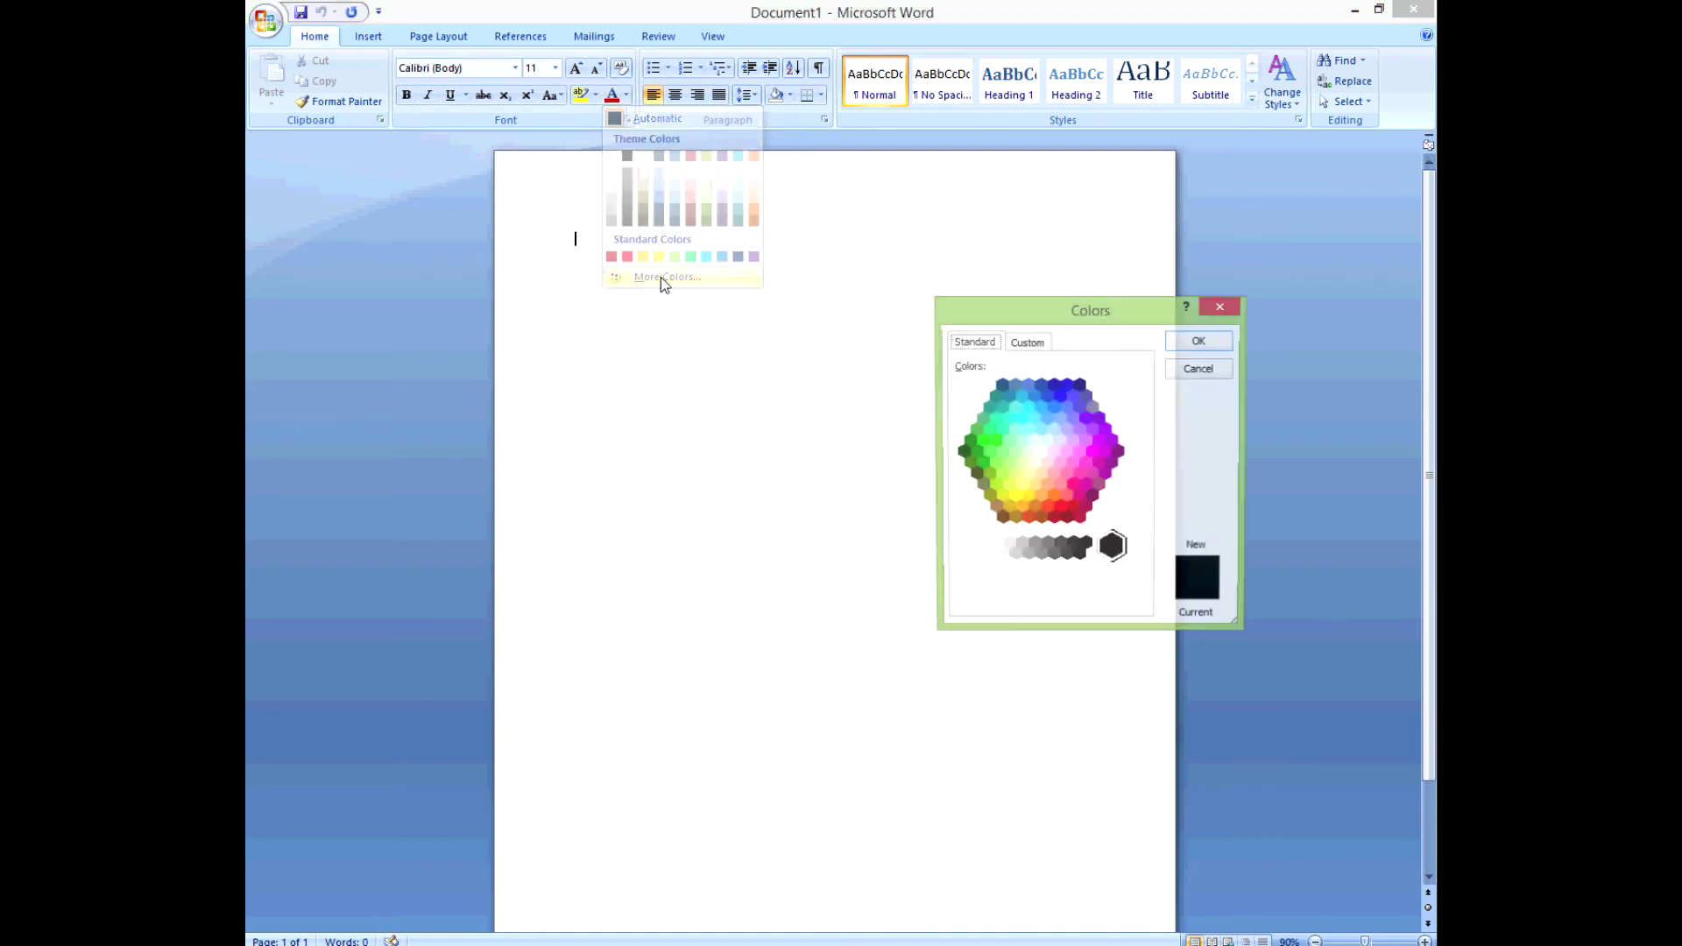
{"action": "left_click", "coordinate": [1230, 308]}
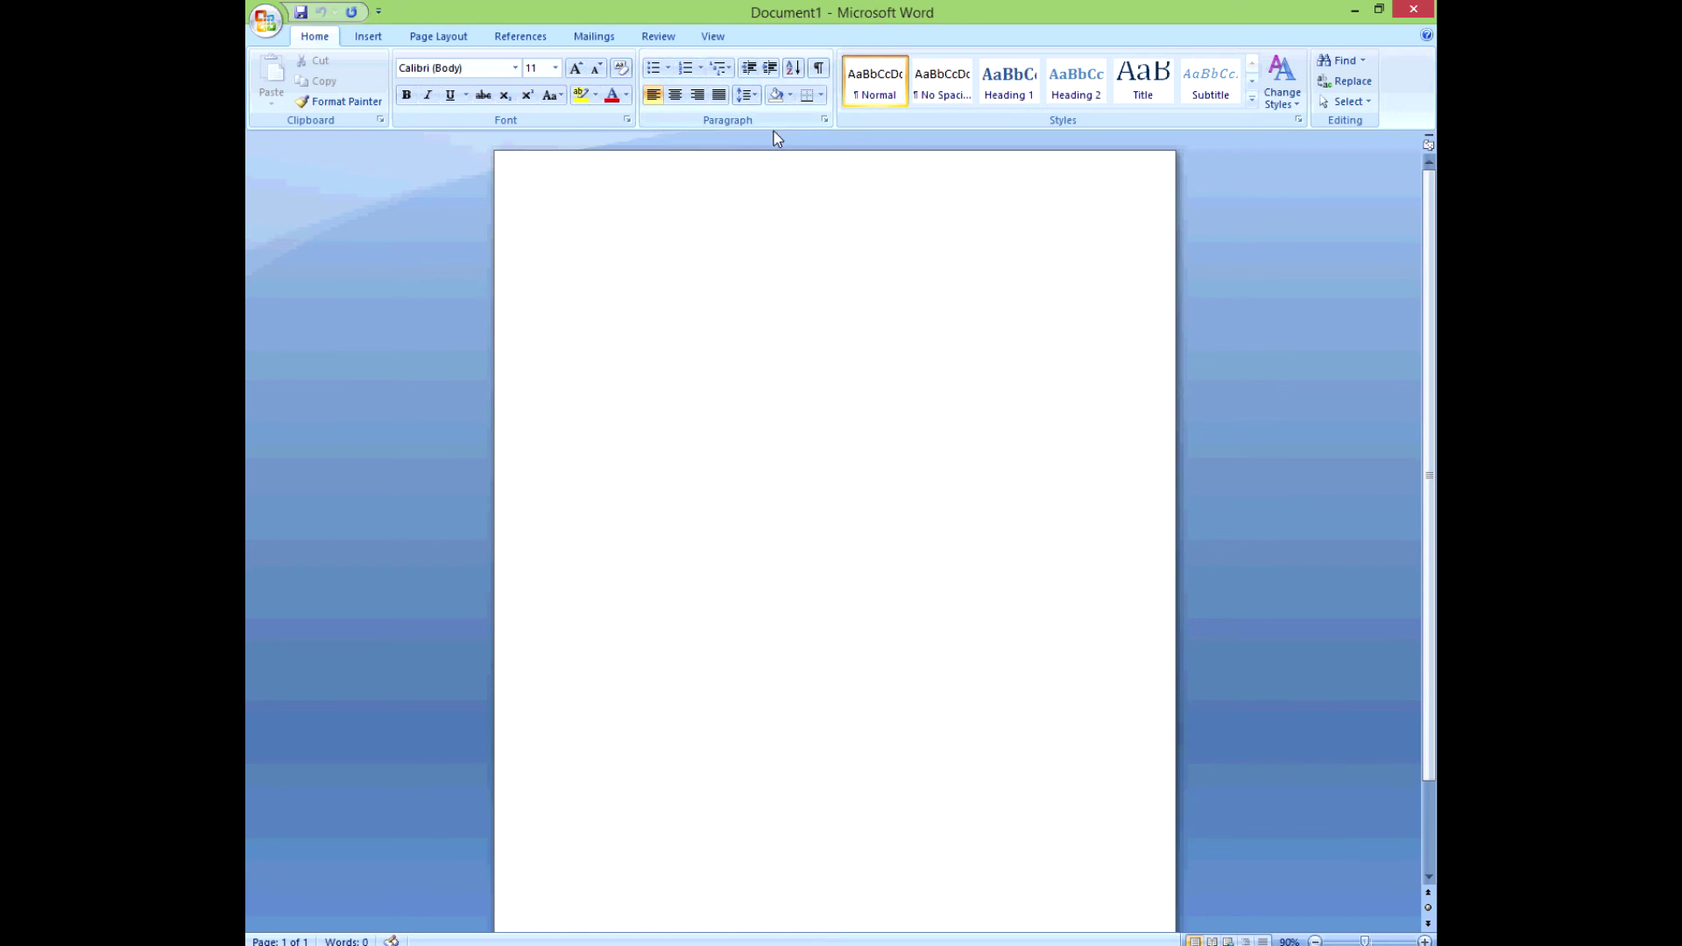
{"action": "mouse_move", "coordinate": [772, 134]}
Step: Zoom the blank page in to 140% and back out to 60%
{"action": "left_click", "coordinate": [1425, 941]}
{"action": "left_click", "coordinate": [1424, 941]}
{"action": "left_click", "coordinate": [1424, 941]}
{"action": "left_click", "coordinate": [1425, 941]}
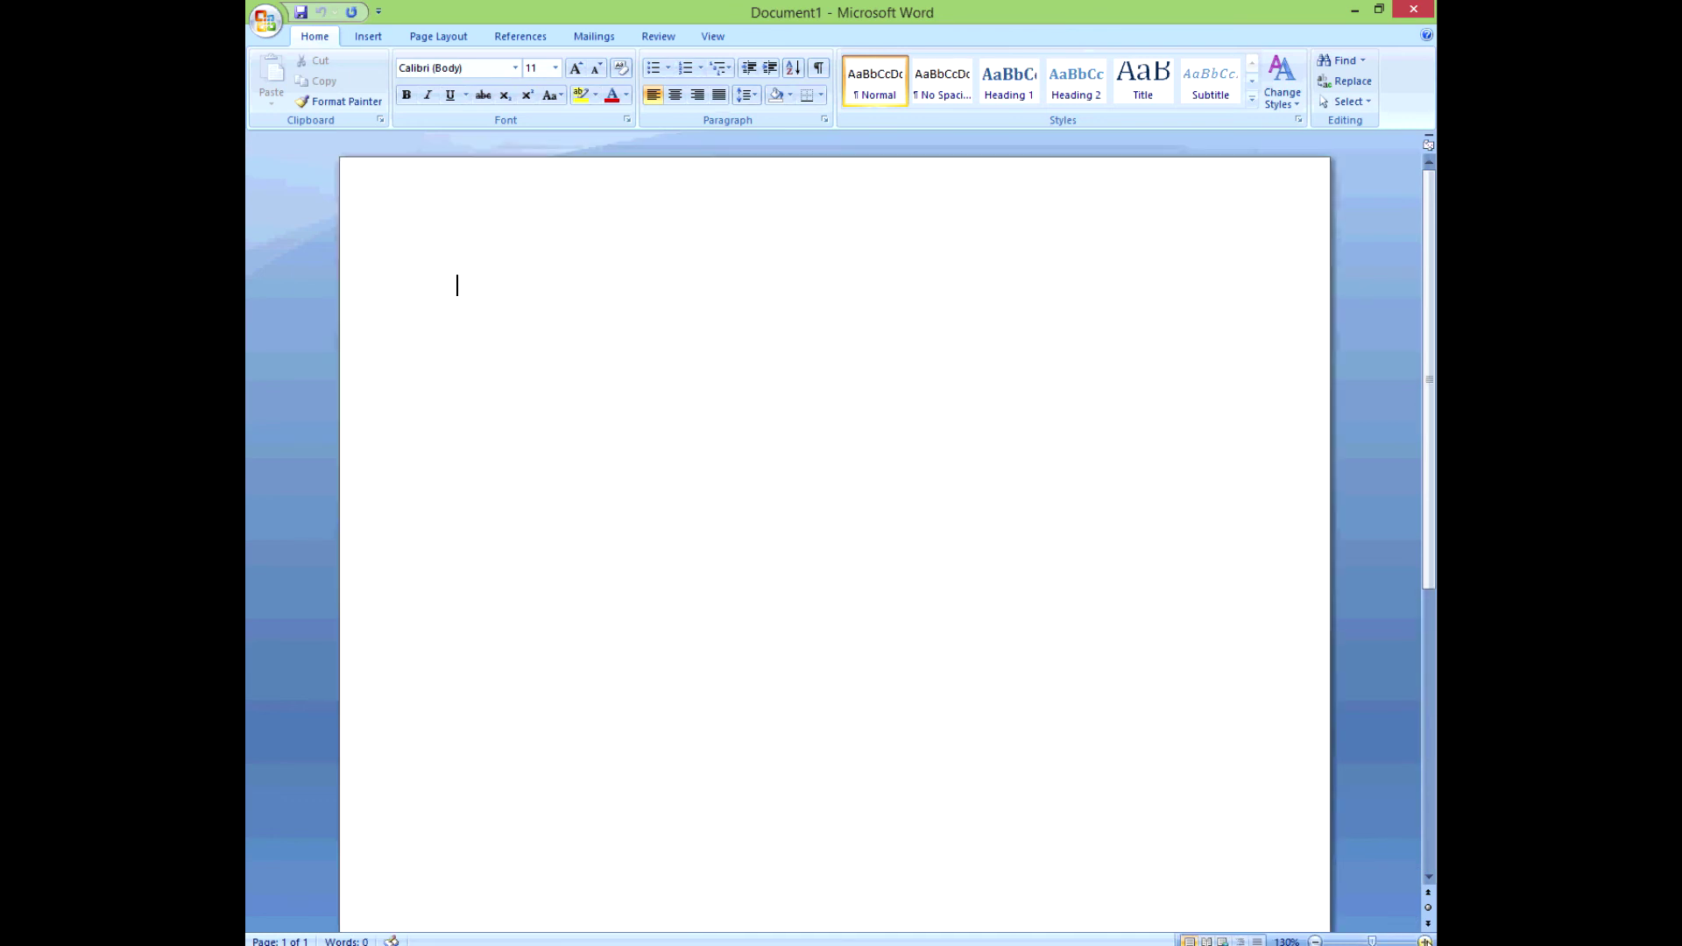
{"action": "left_click", "coordinate": [1424, 941]}
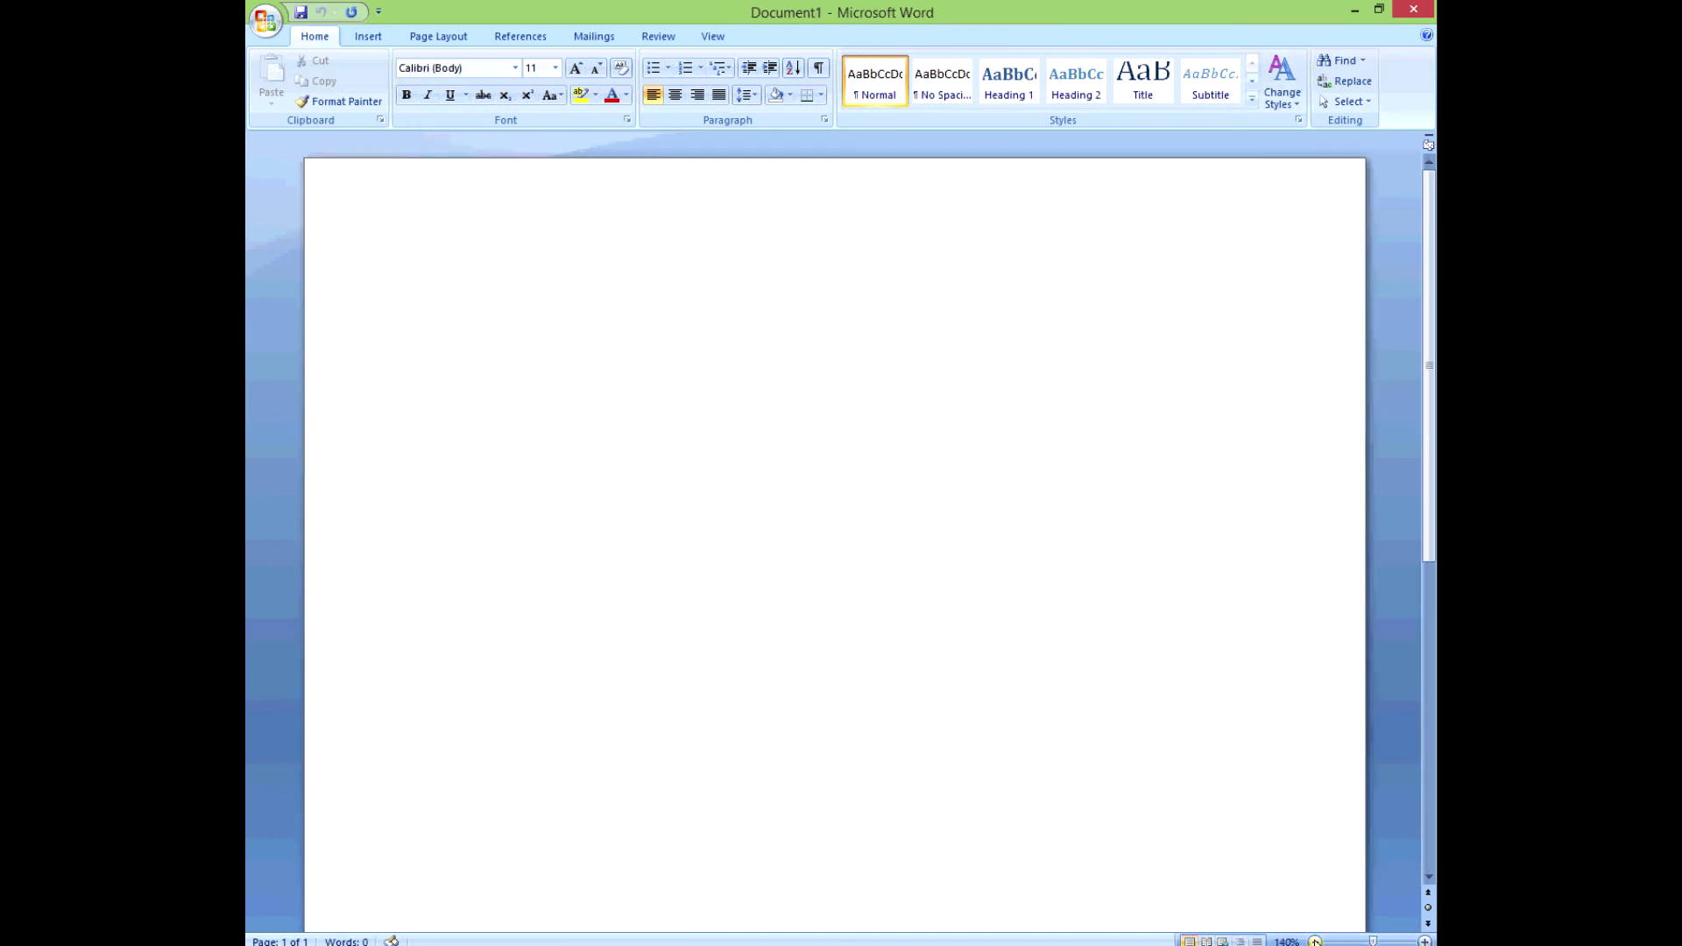
{"action": "left_click", "coordinate": [1315, 941]}
{"action": "left_click", "coordinate": [1315, 940]}
{"action": "left_click", "coordinate": [1315, 941]}
{"action": "left_click", "coordinate": [1315, 941]}
{"action": "left_click", "coordinate": [1315, 941]}
{"action": "left_click", "coordinate": [1315, 941]}
{"action": "left_click", "coordinate": [1315, 941]}
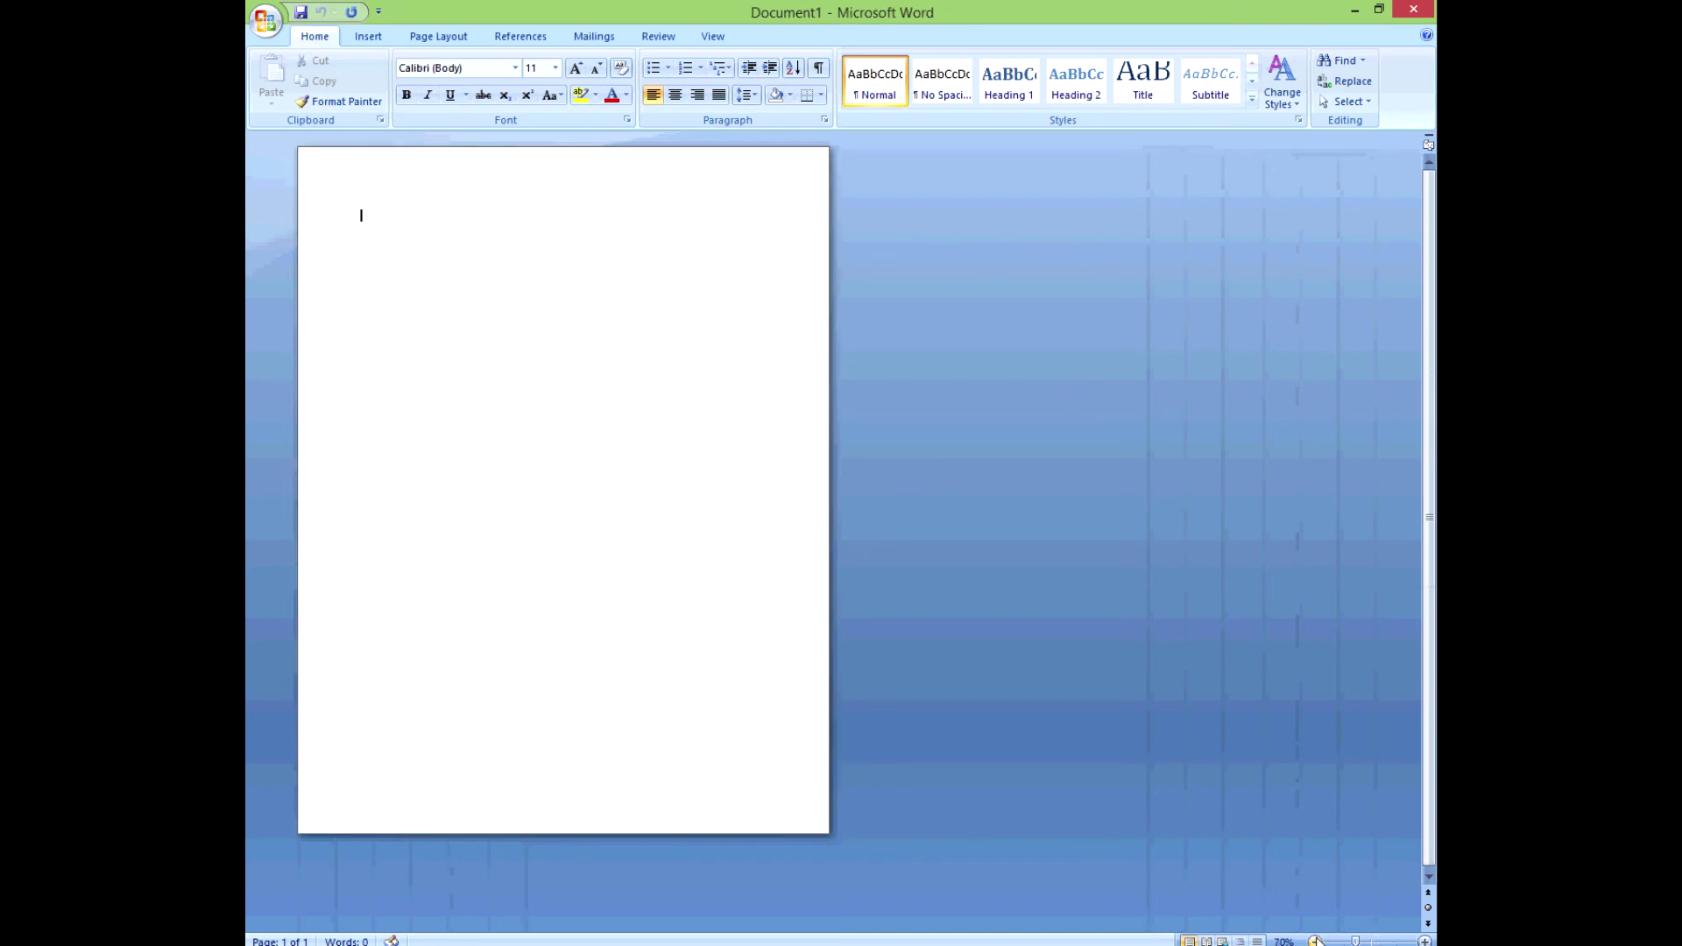
{"action": "left_click", "coordinate": [1316, 941]}
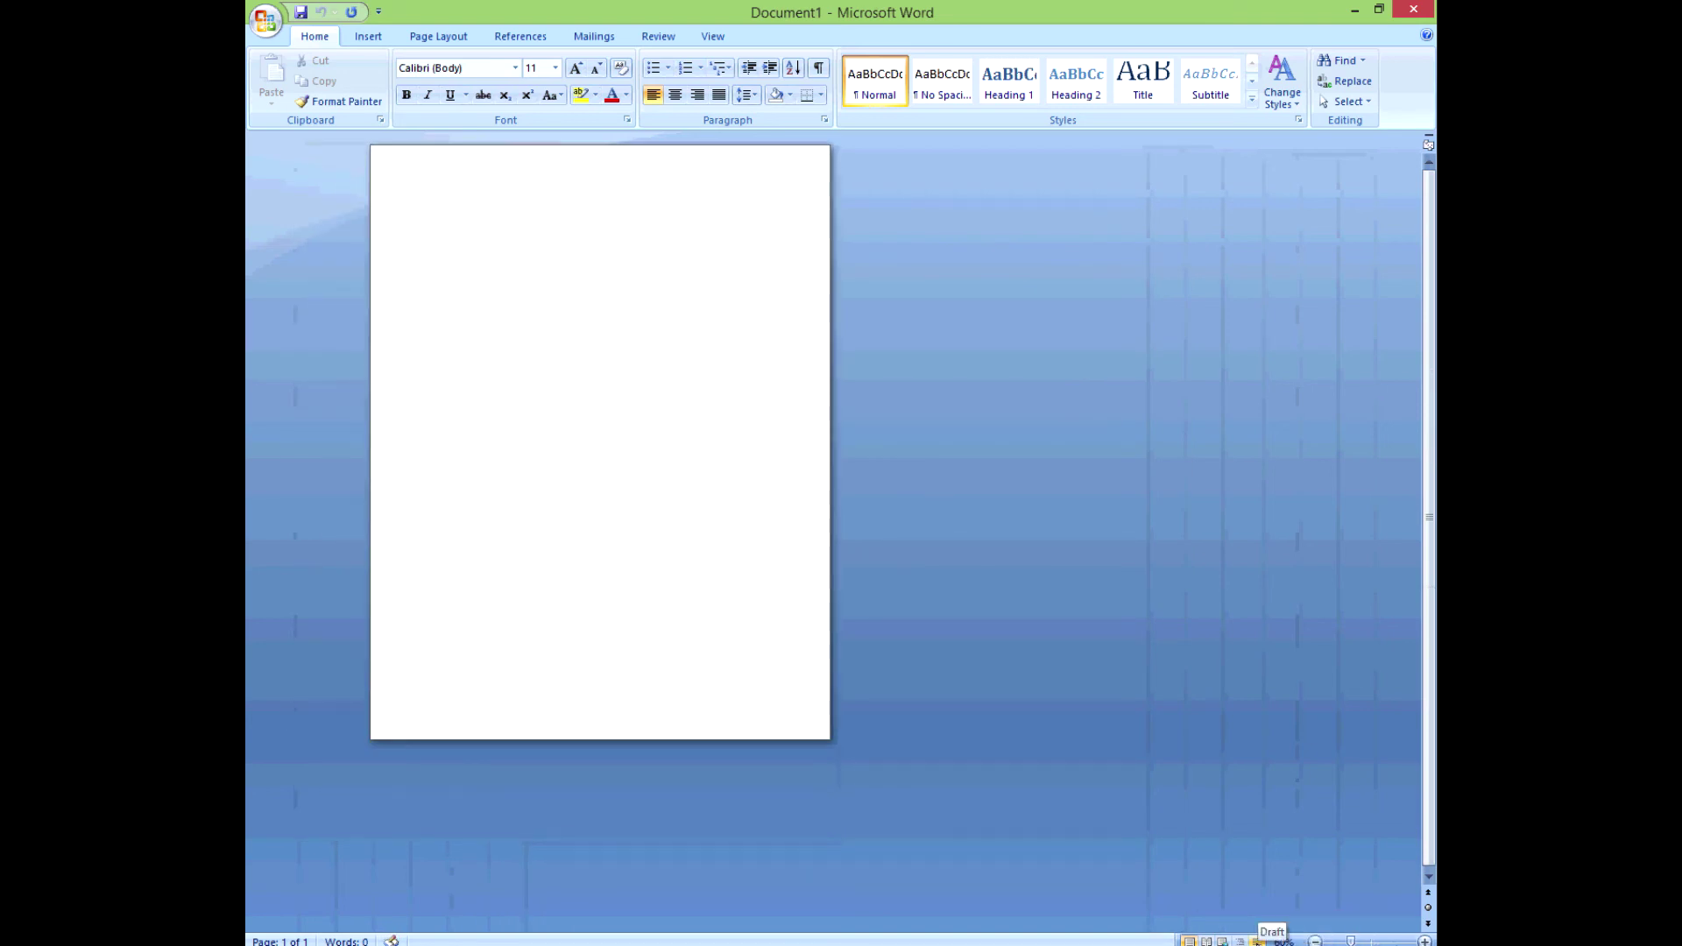
Step: Preview the Draft, Outline, Web Layout and Full Screen Reading views, and return to Print Layout at 80% zoom
{"action": "left_click", "coordinate": [1257, 941]}
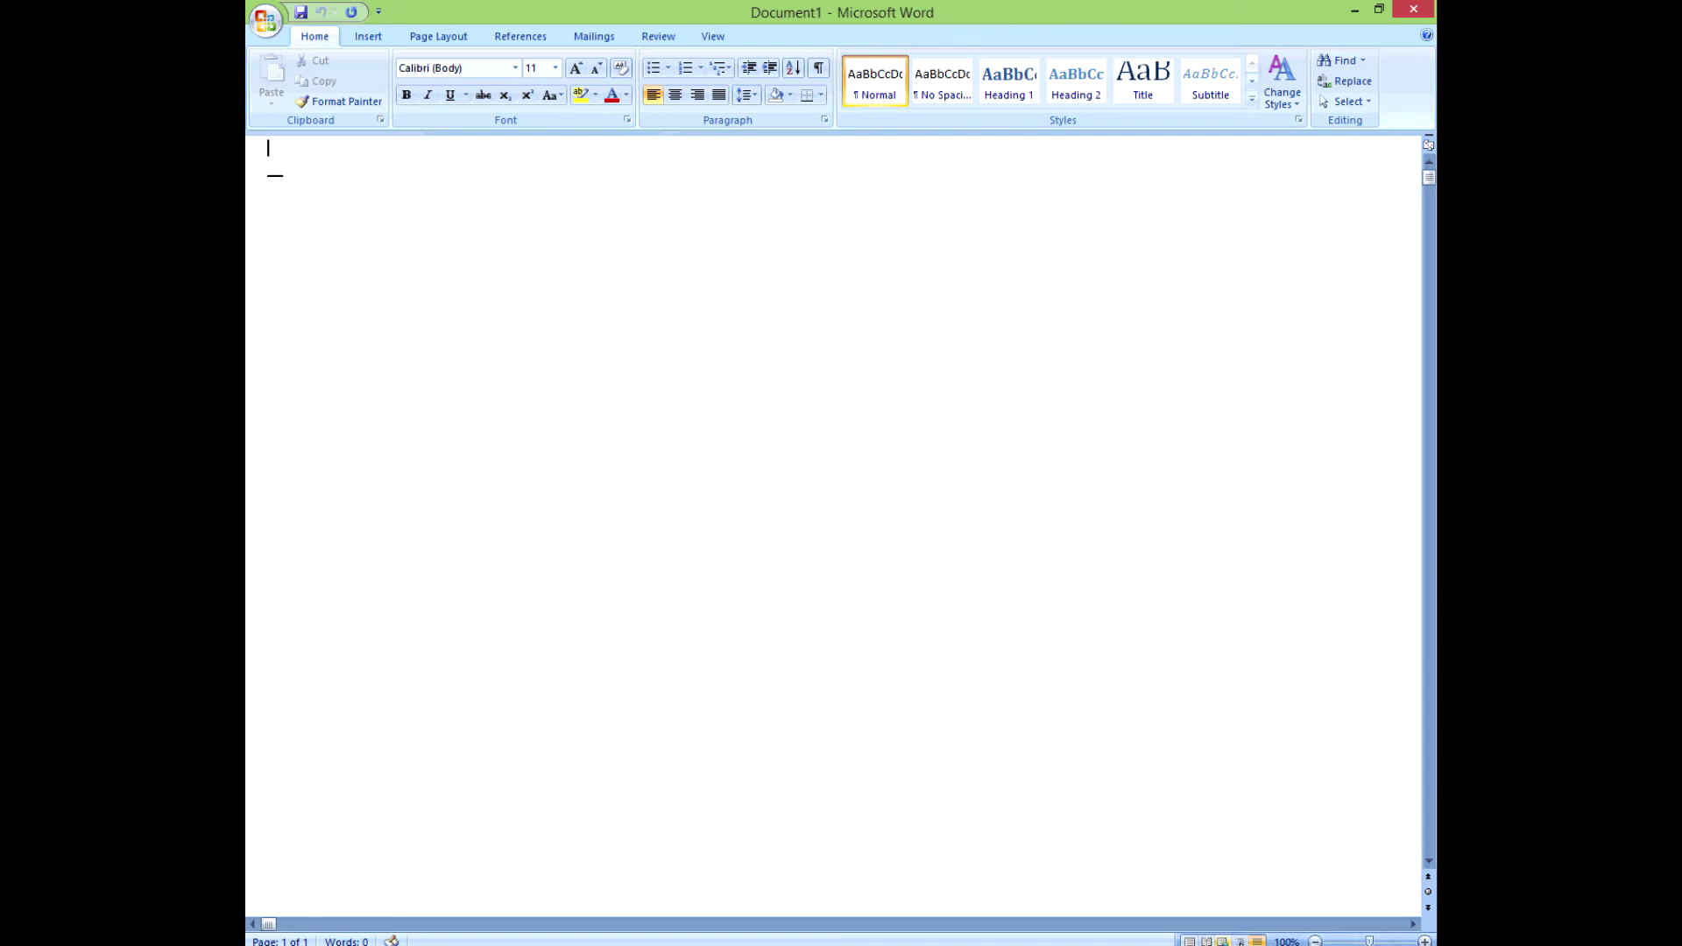
{"action": "left_click", "coordinate": [1239, 941]}
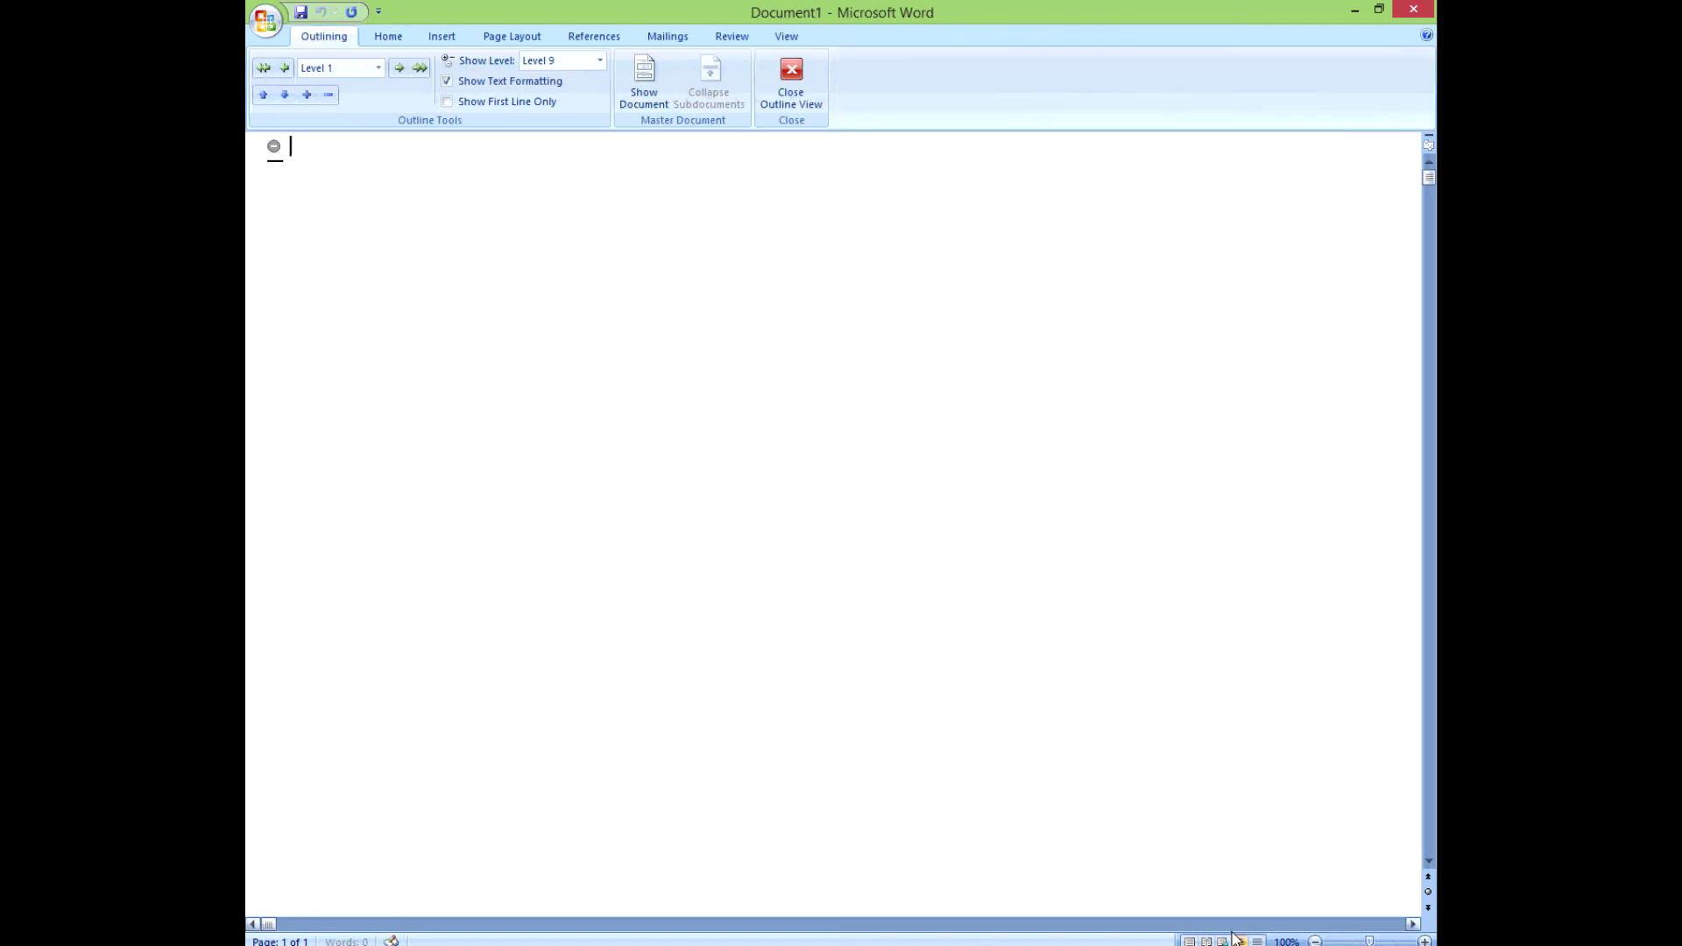
{"action": "left_click", "coordinate": [1222, 941]}
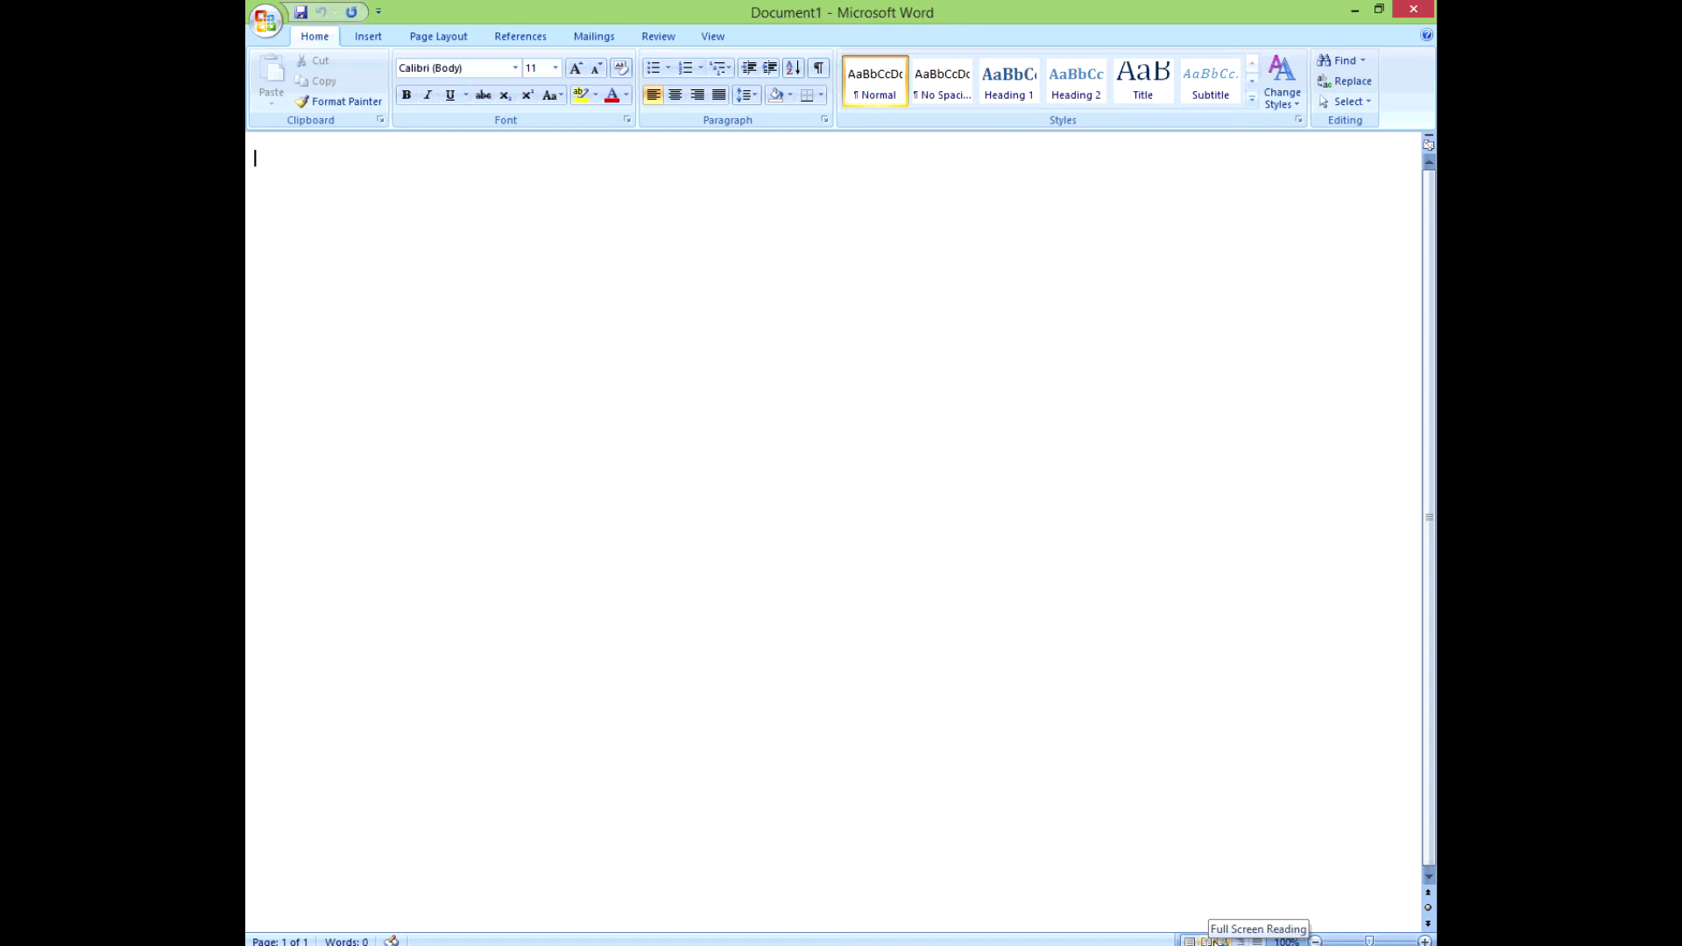
{"action": "left_click", "coordinate": [1207, 940]}
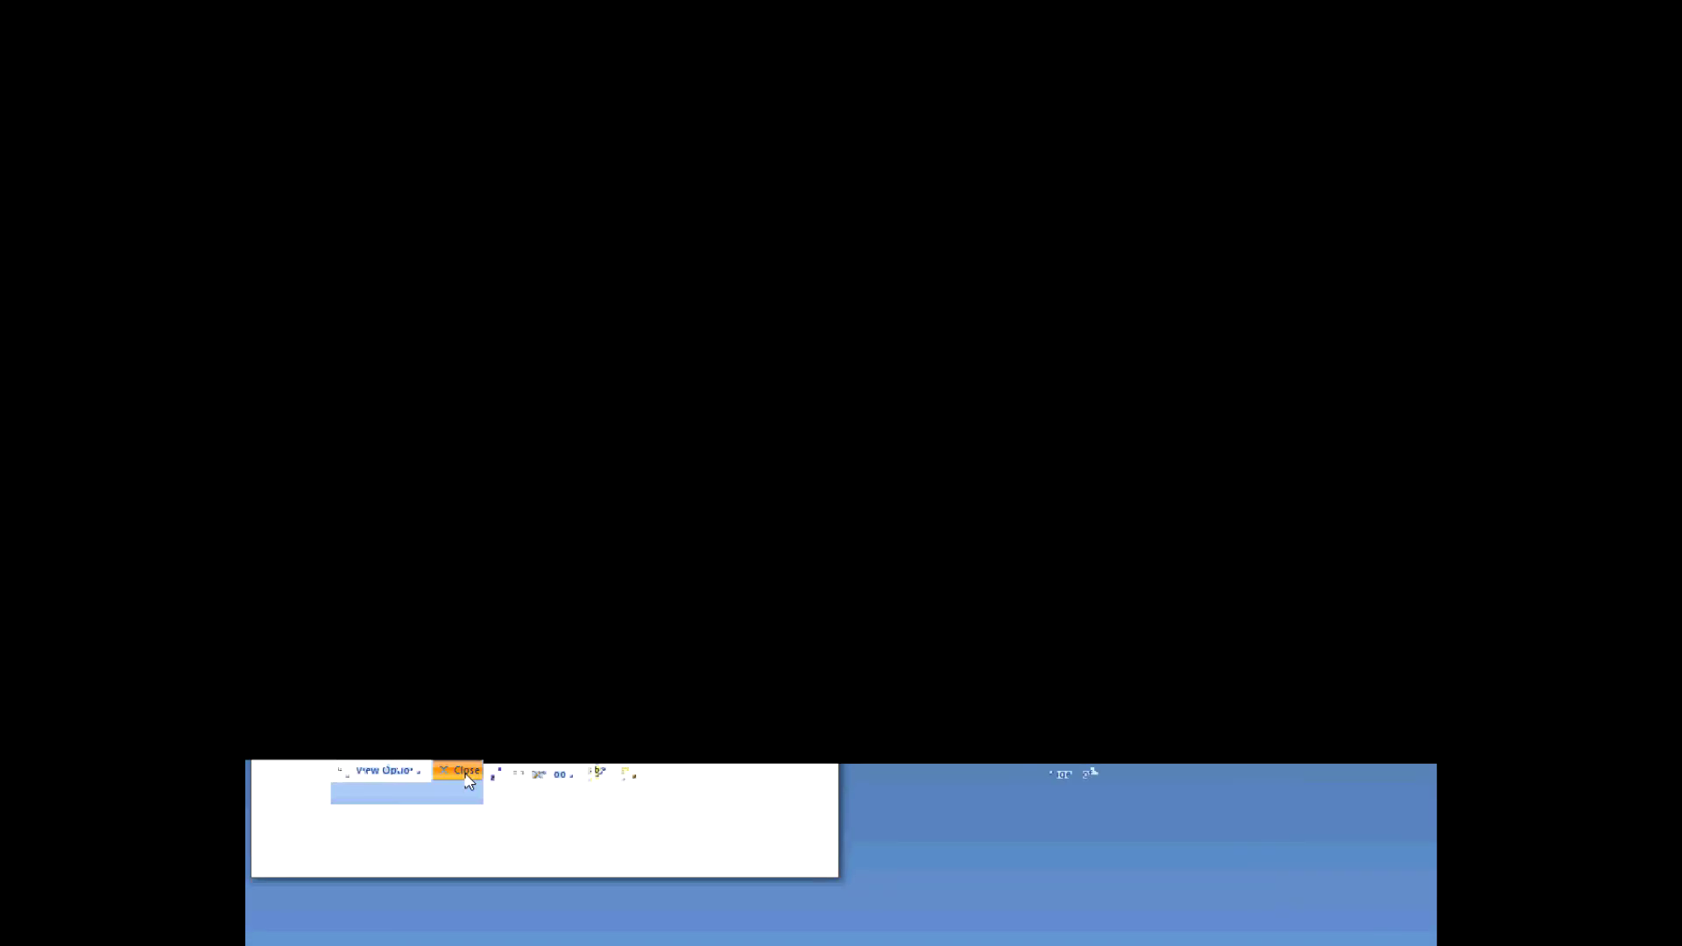
{"action": "left_click", "coordinate": [1412, 9]}
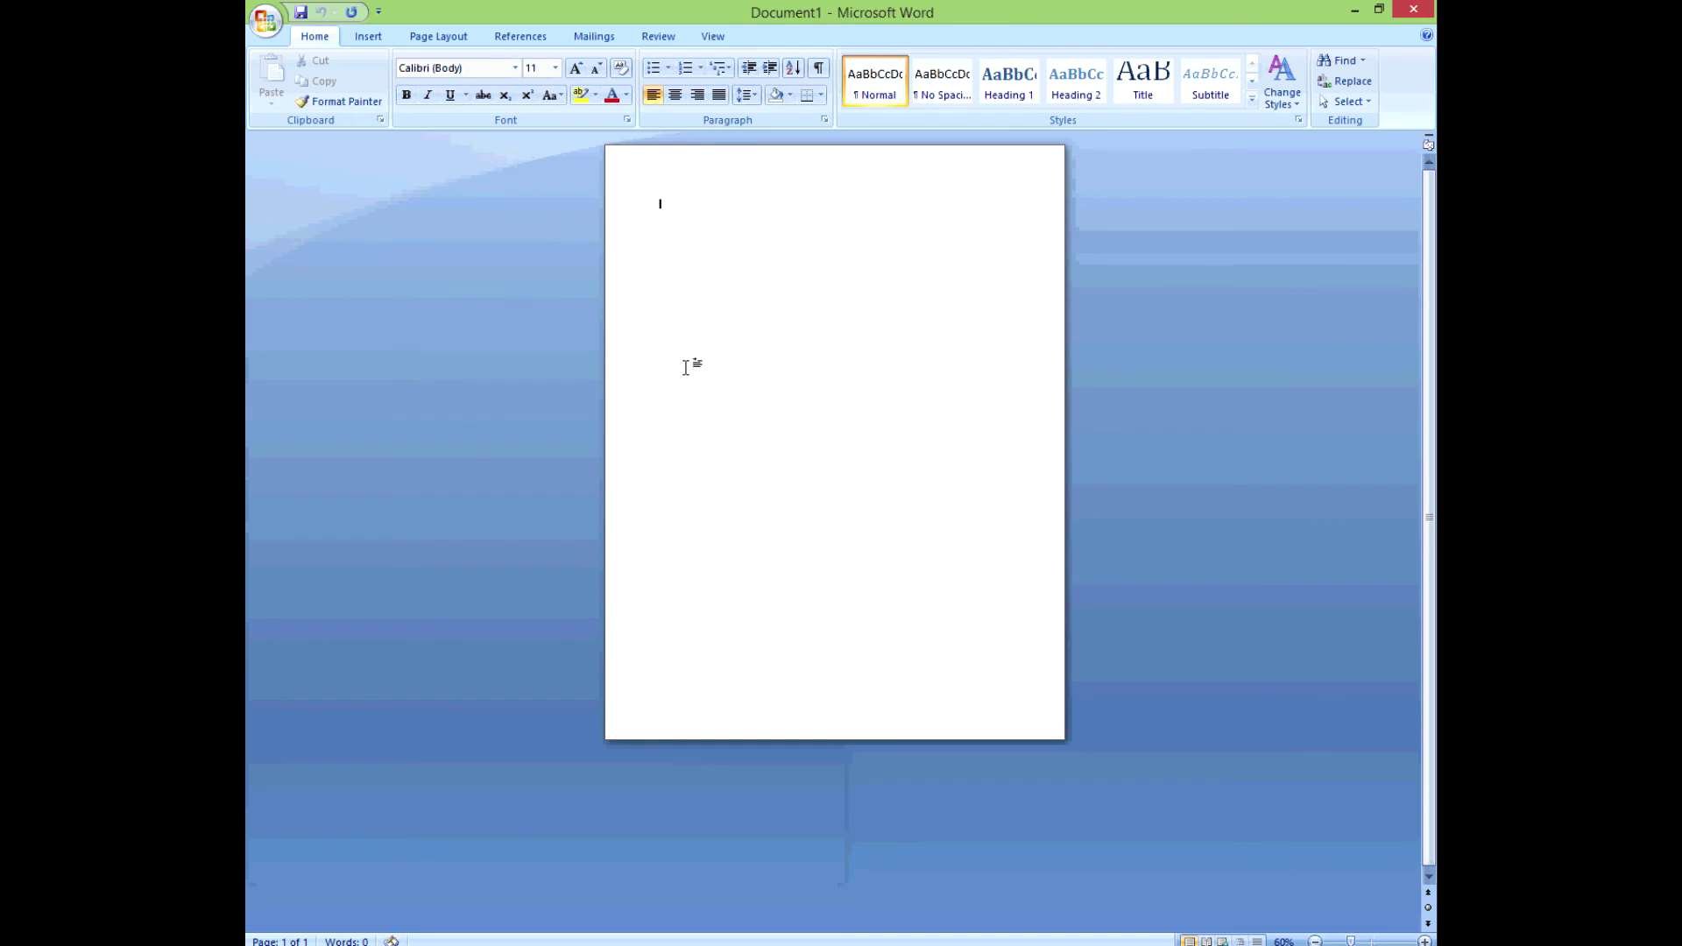
{"action": "left_click", "coordinate": [1426, 941]}
{"action": "left_click", "coordinate": [1425, 941]}
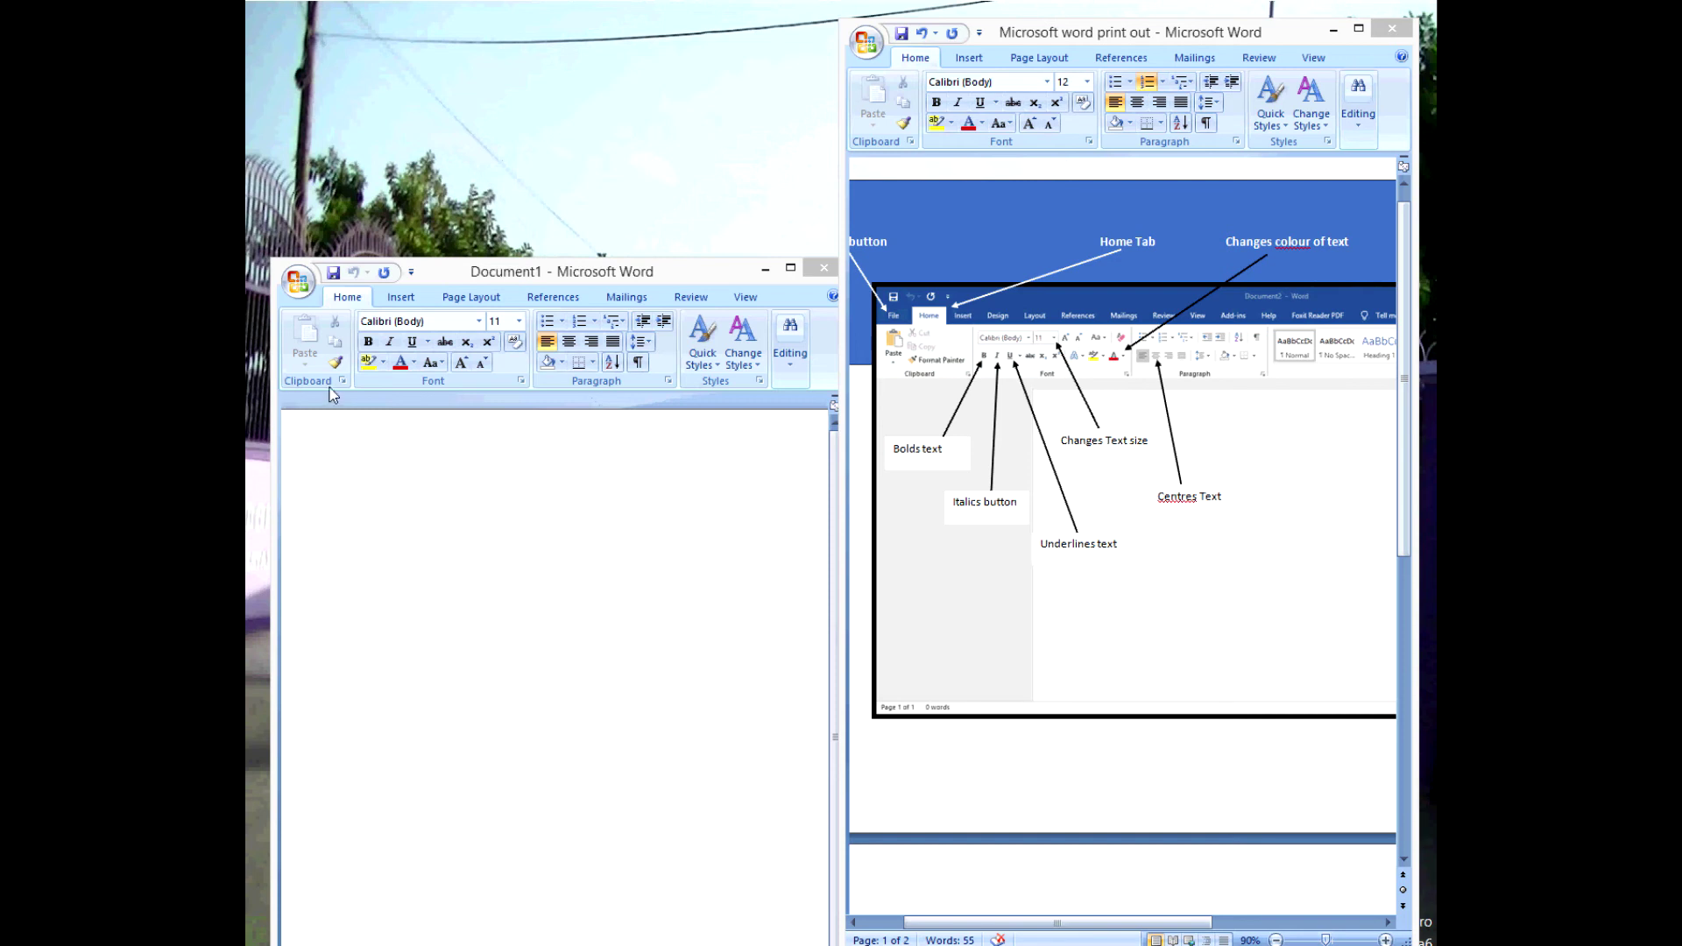
Step: Minimize the "Microsoft word print out" document window and maximize the blank Document1 window
{"action": "left_click", "coordinate": [446, 520]}
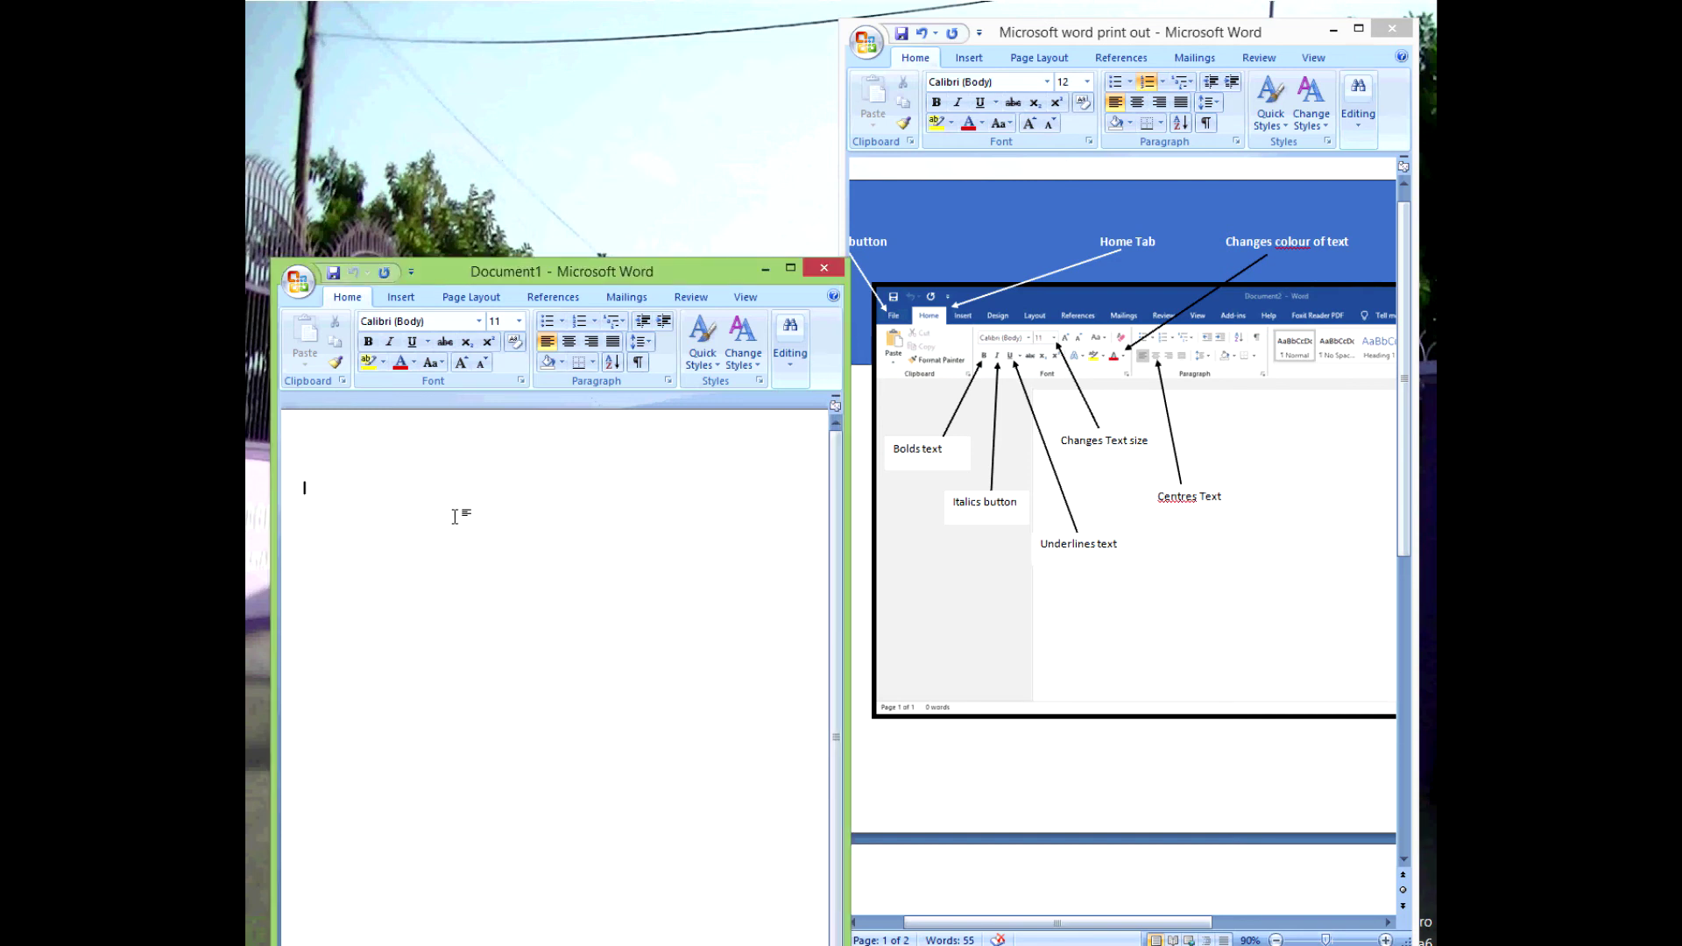
{"action": "left_click", "coordinate": [1117, 763]}
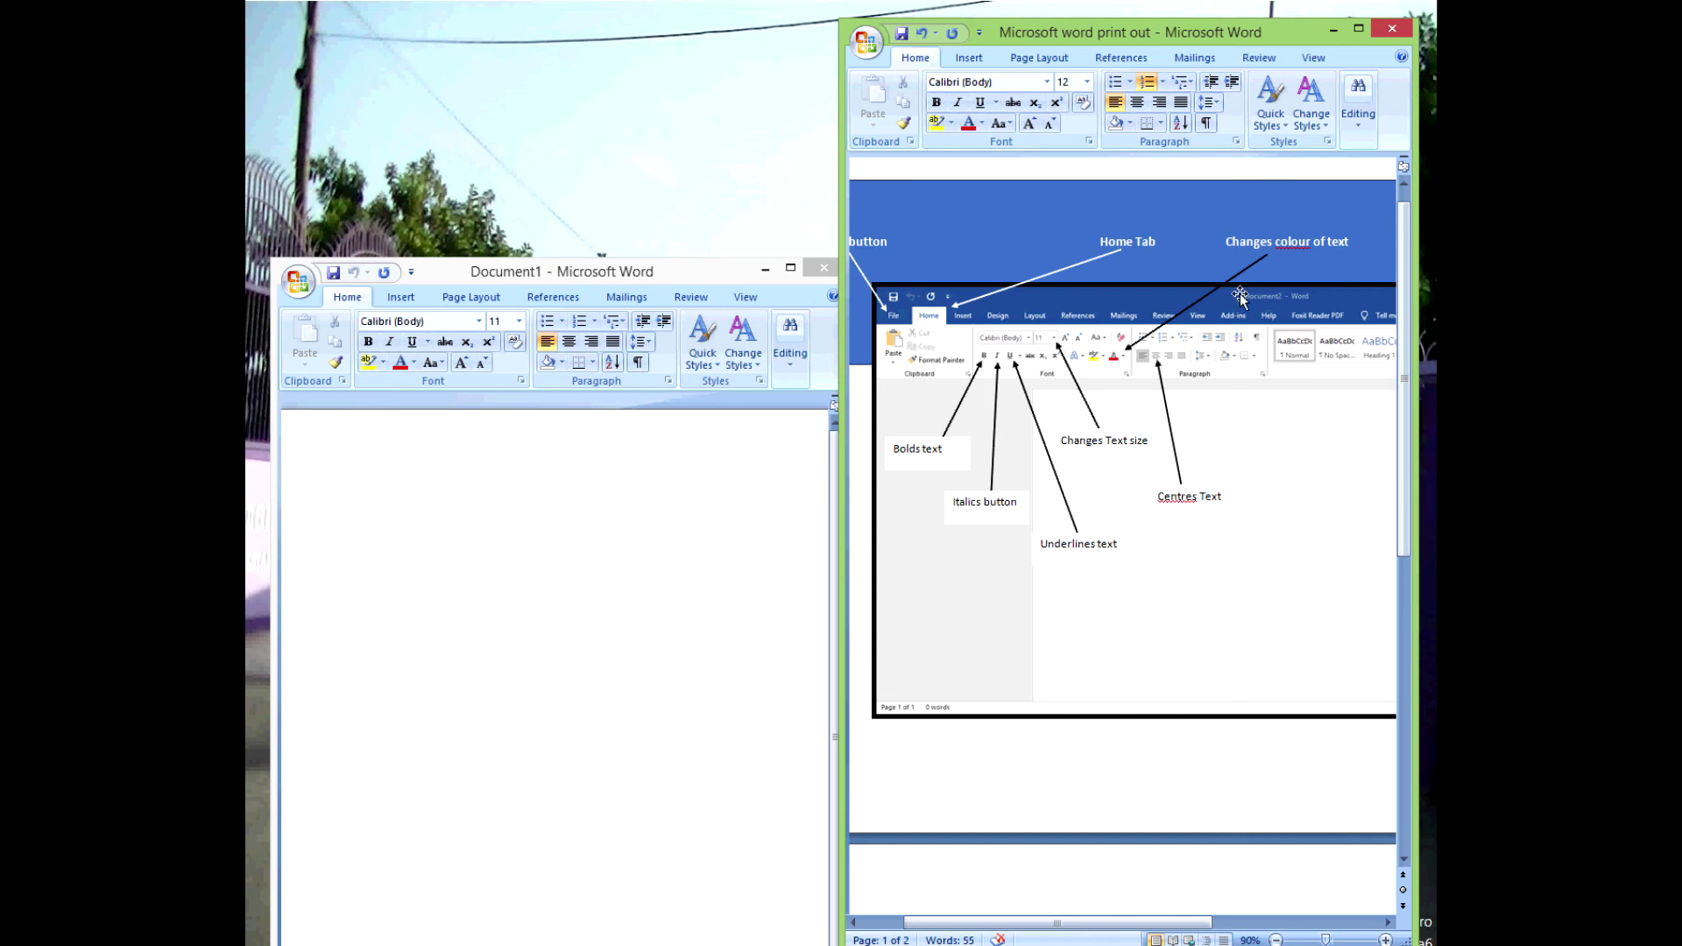
{"action": "left_click", "coordinate": [1335, 32]}
{"action": "left_click", "coordinate": [790, 268]}
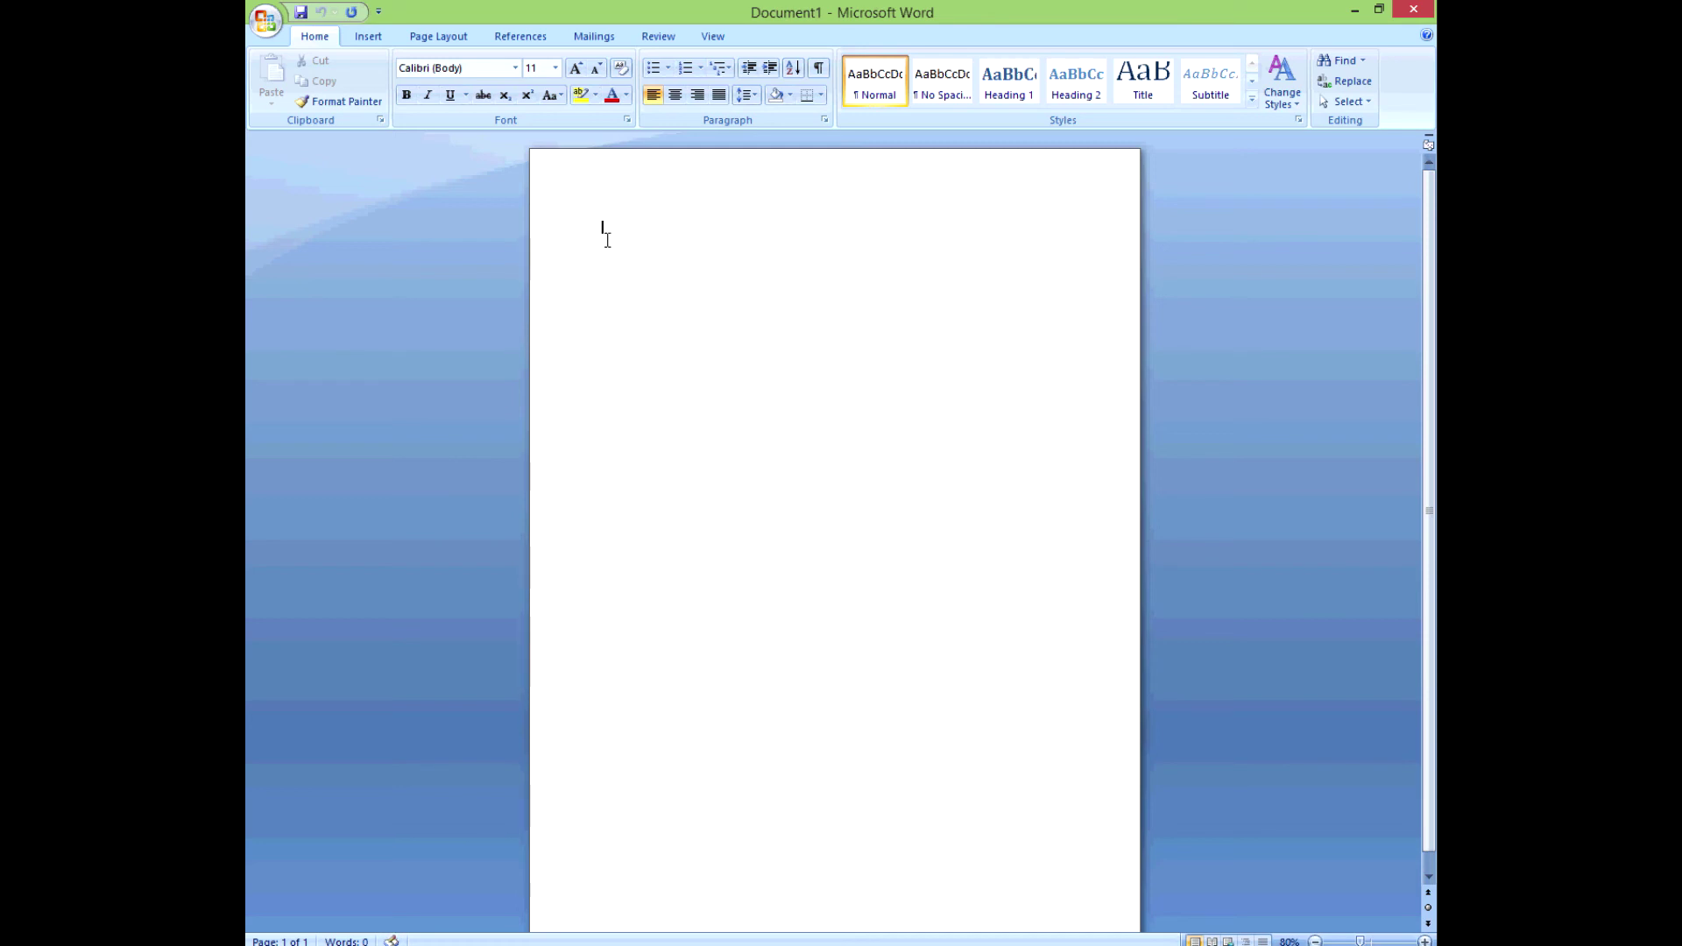
Step: Set the font size to 24 and enter the heading "Bustamante High School" on the first line
{"action": "left_click", "coordinate": [555, 67]}
{"action": "left_click", "coordinate": [535, 247]}
{"action": "type", "text": "Bustamante Hi"}
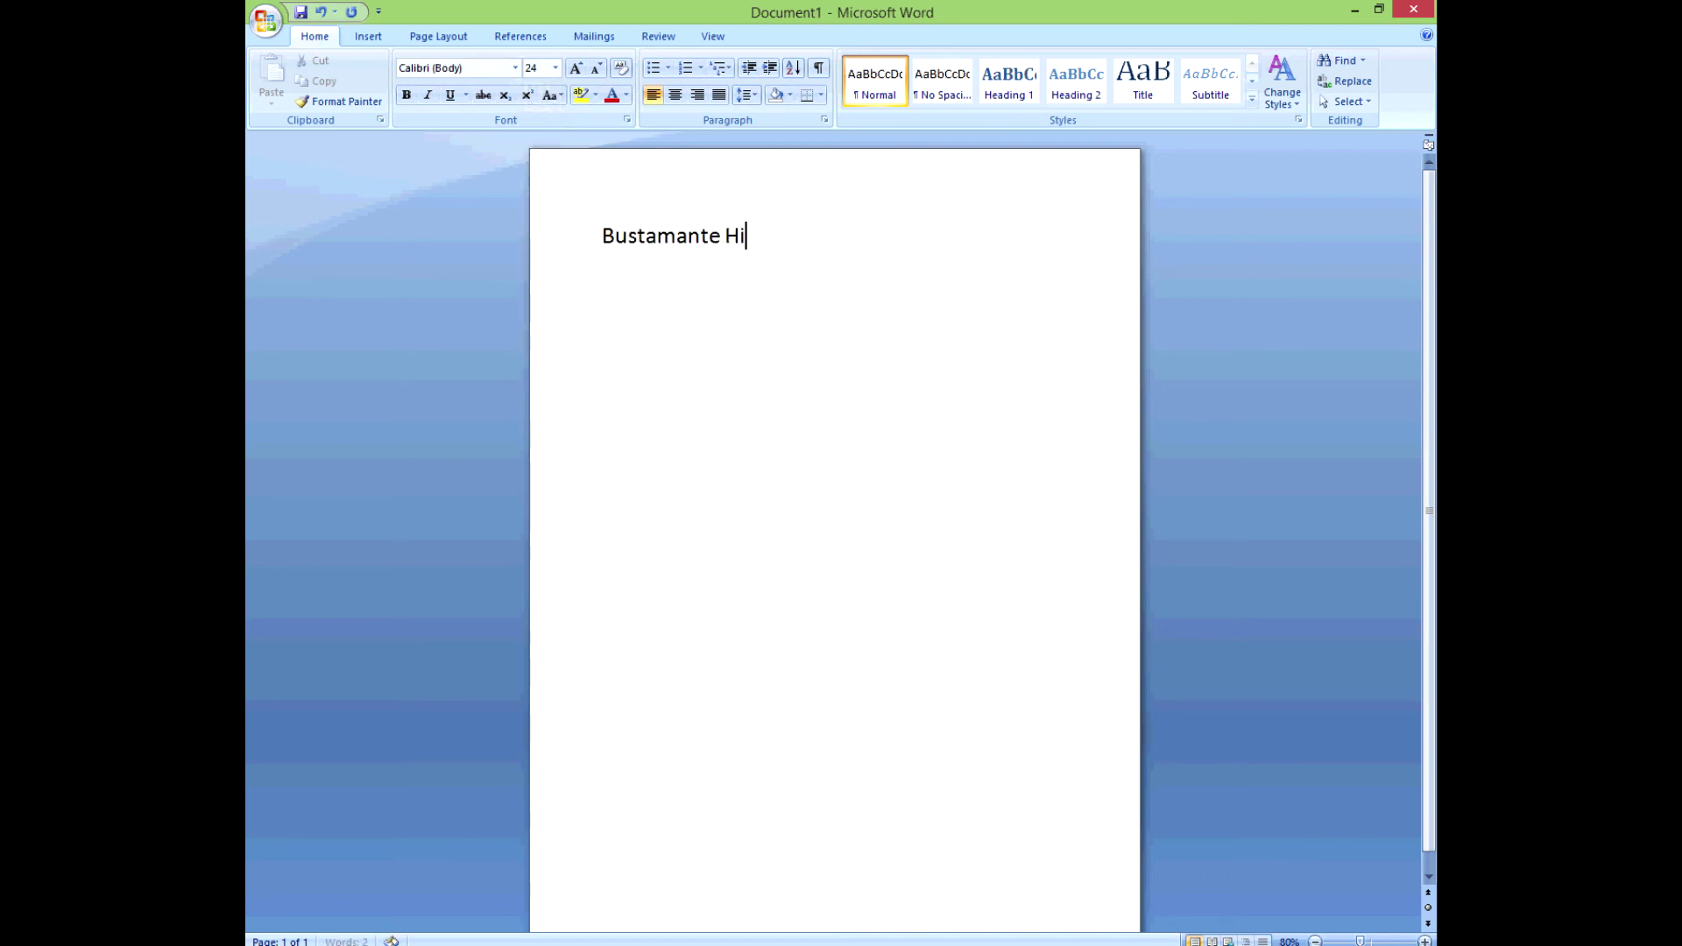
{"action": "type", "text": "gh School"}
Step: Make the entire heading "Bustamante High School" bold
{"action": "left_click_drag", "start_coordinate": [844, 235], "coordinate": [671, 238]}
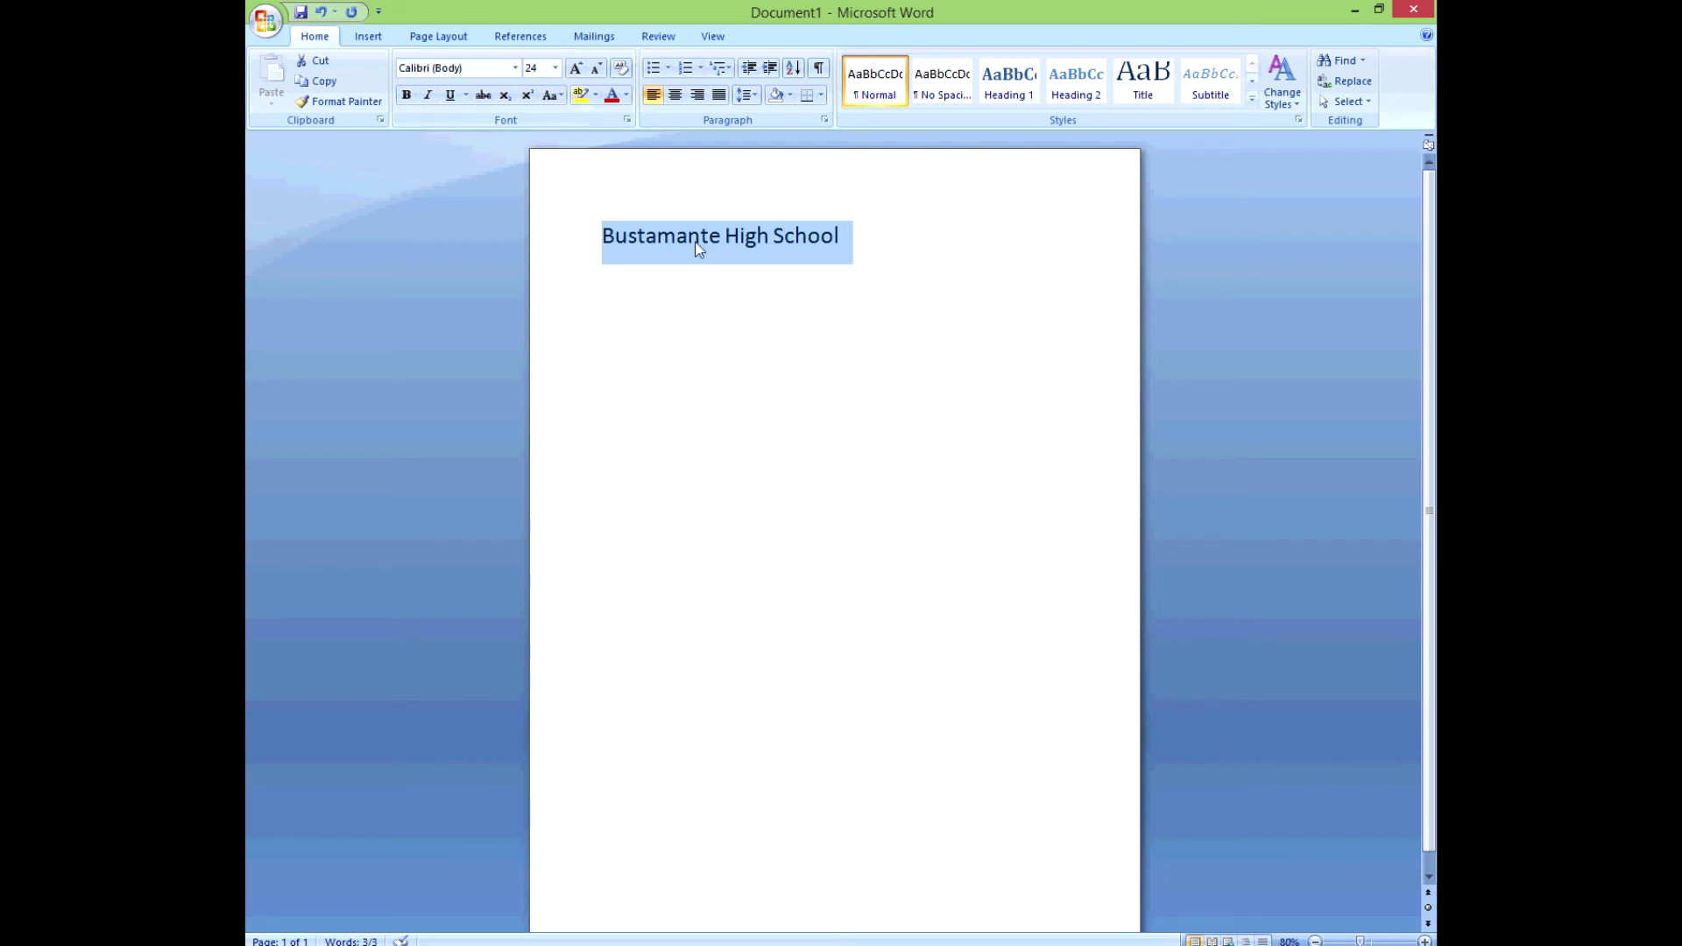
{"action": "left_click", "coordinate": [759, 386]}
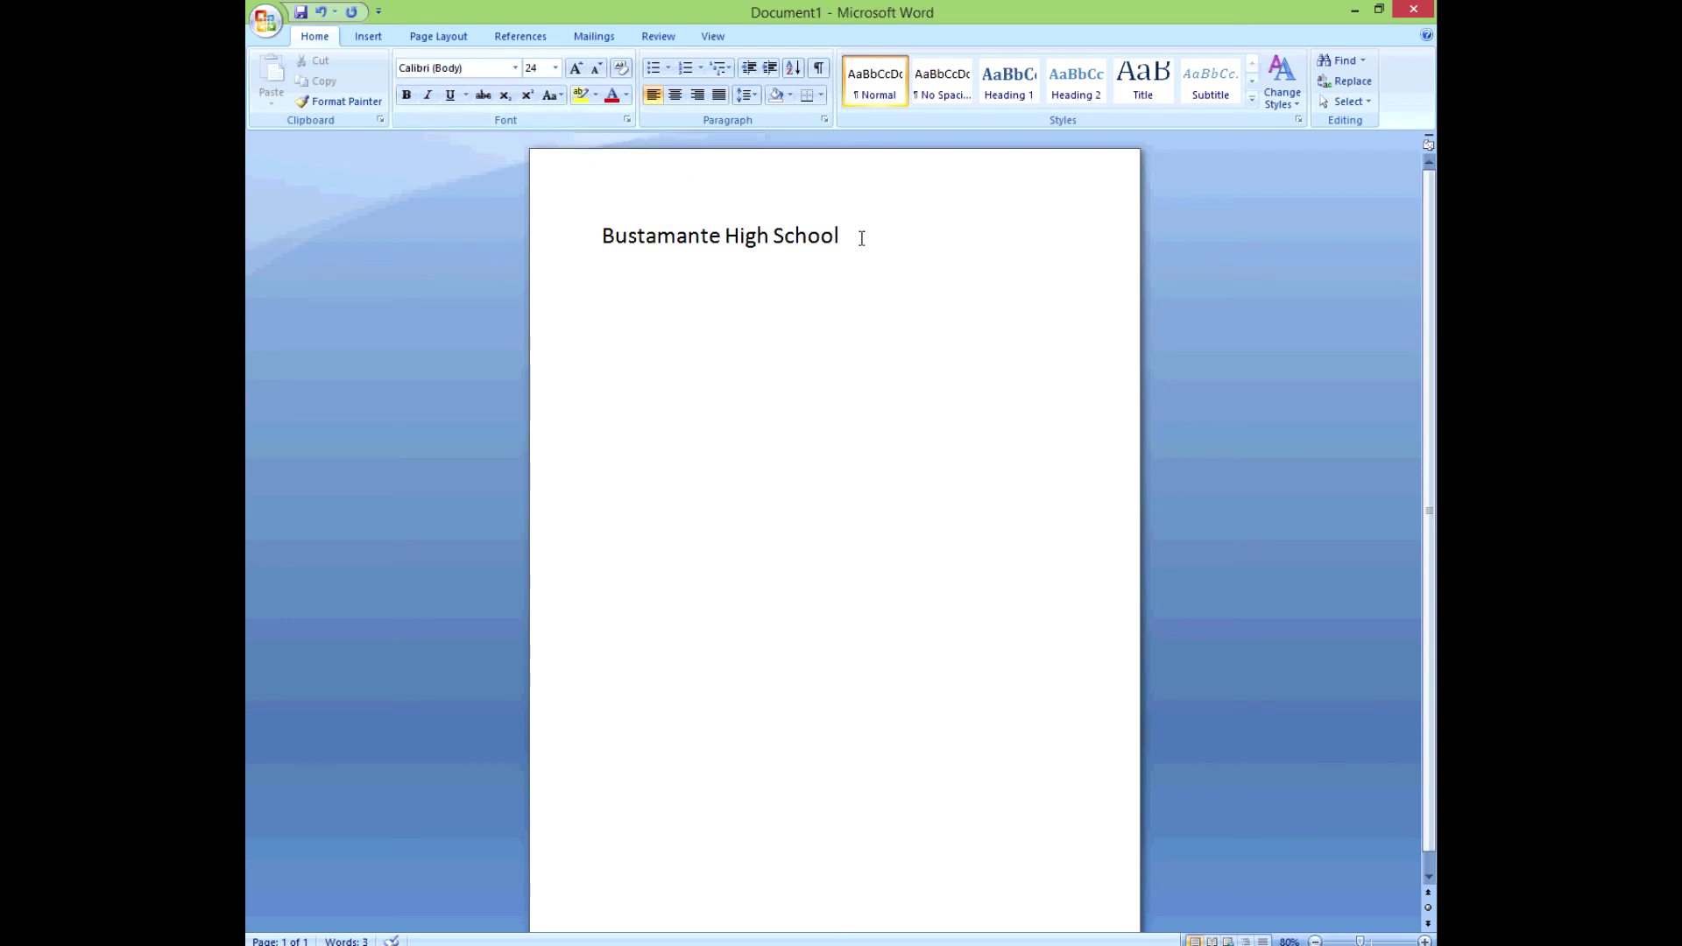
{"action": "left_click_drag", "start_coordinate": [861, 238], "coordinate": [590, 225]}
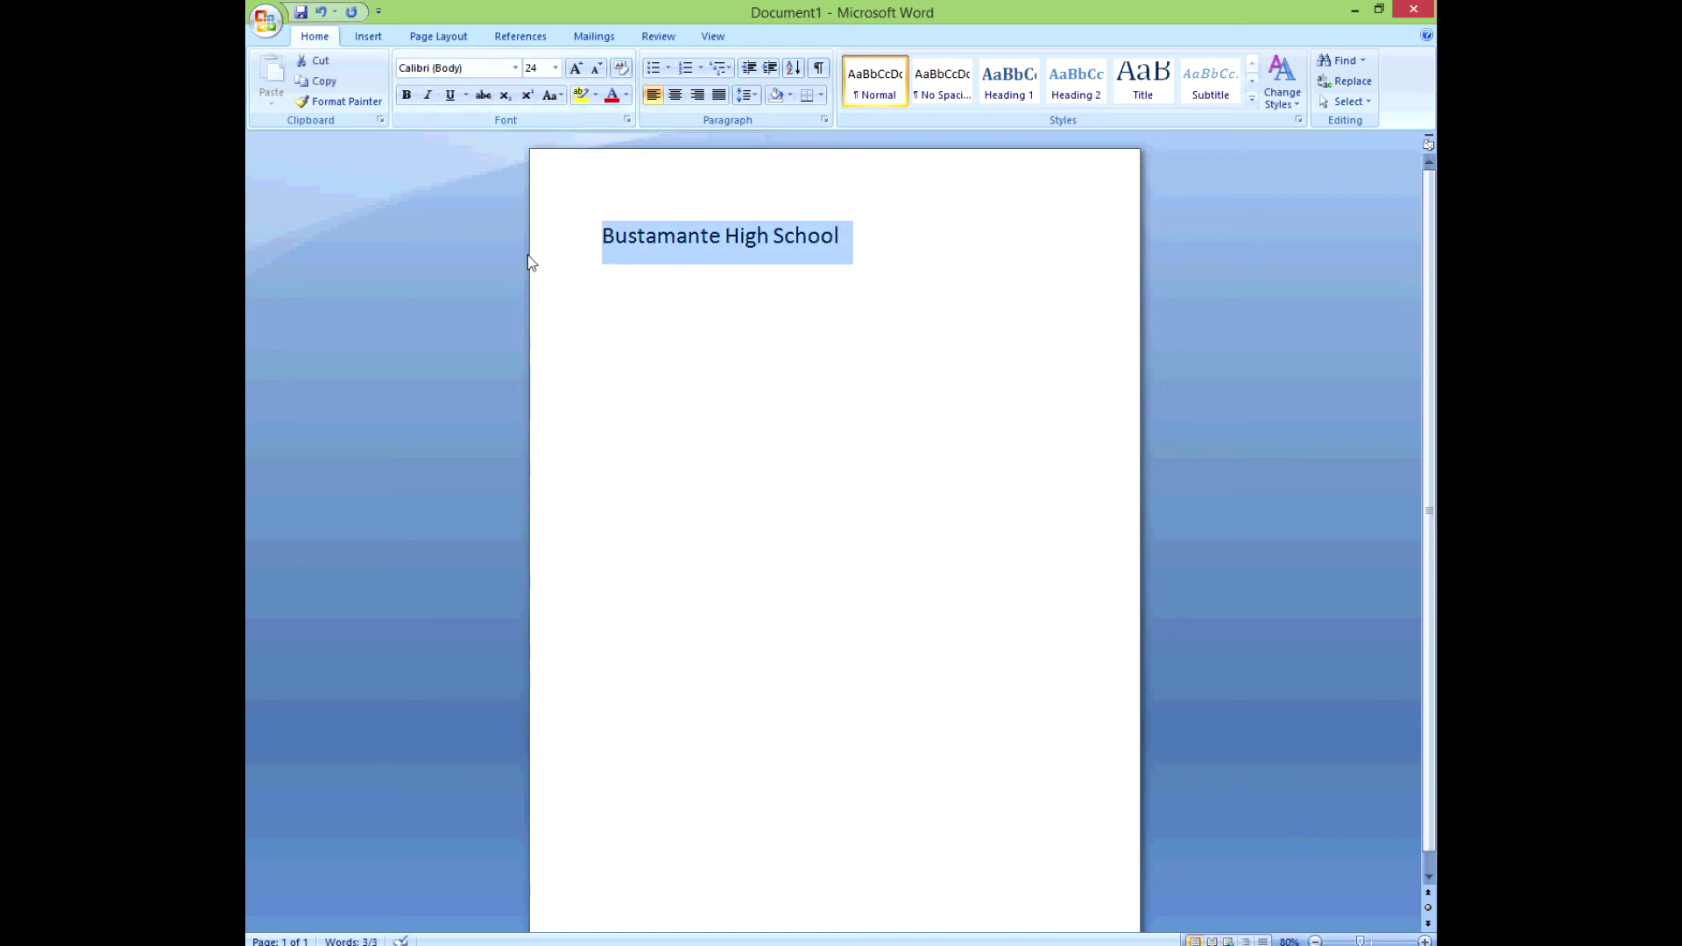
{"action": "left_click", "coordinate": [582, 103]}
{"action": "left_click", "coordinate": [407, 97]}
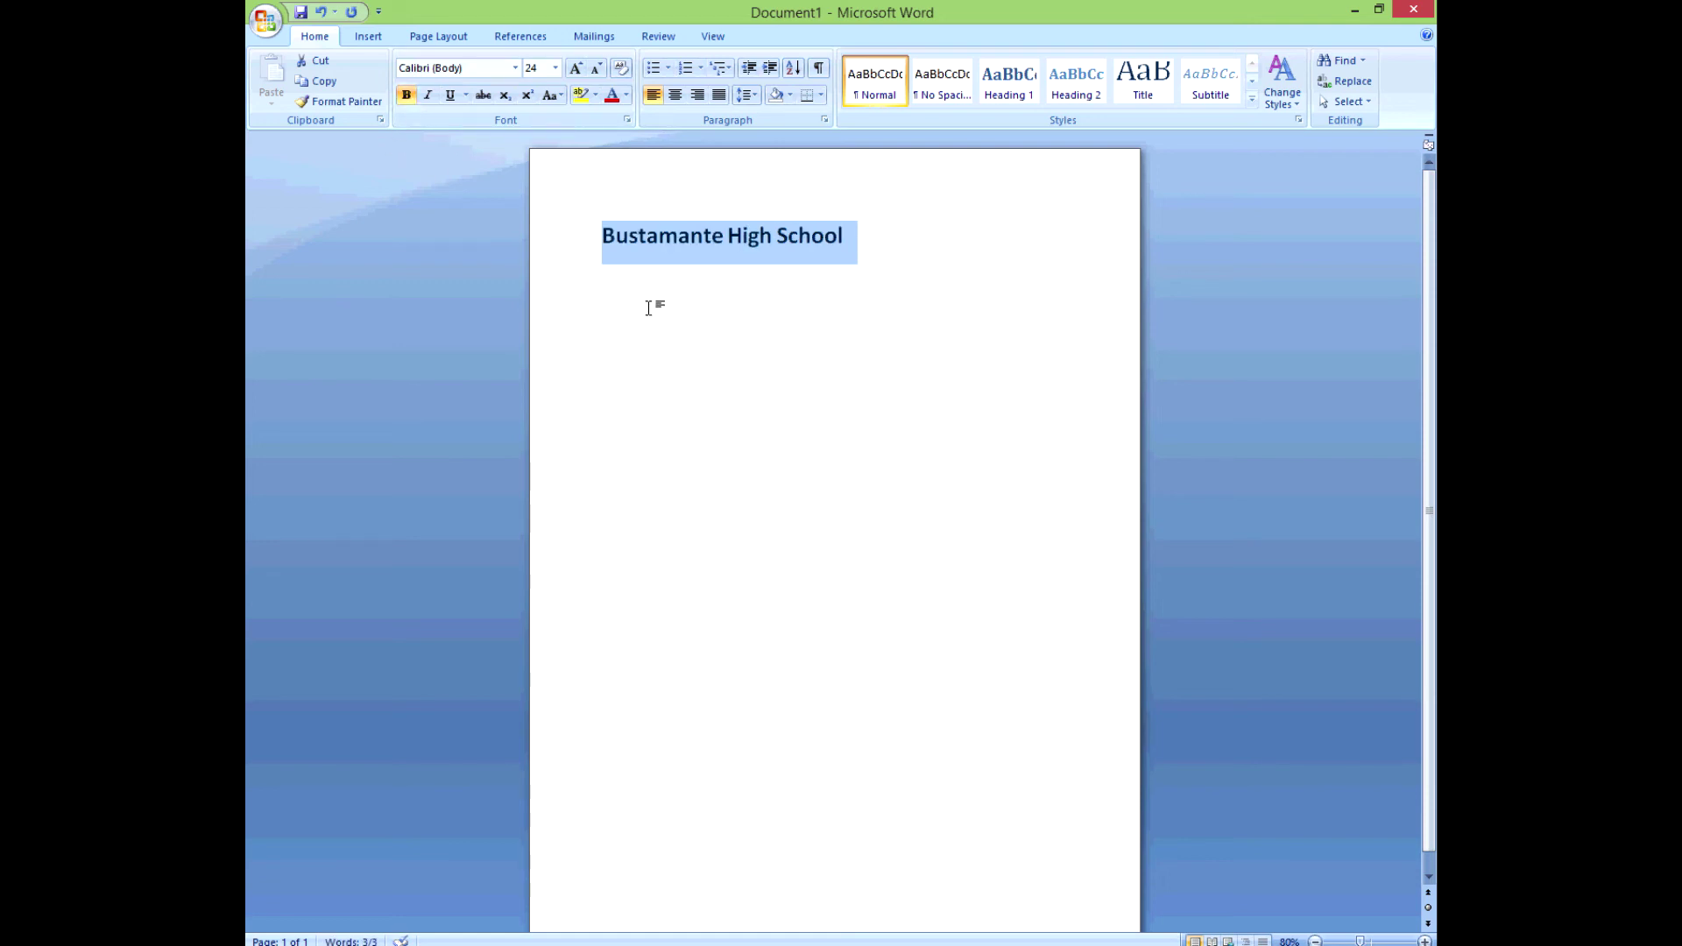
Step: Below the heading, leave a blank line and list Coral, Sapphire, Emerald, Ivory, Topaz and Jade on separate lines
{"action": "left_click", "coordinate": [649, 308]}
{"action": "left_click", "coordinate": [879, 244]}
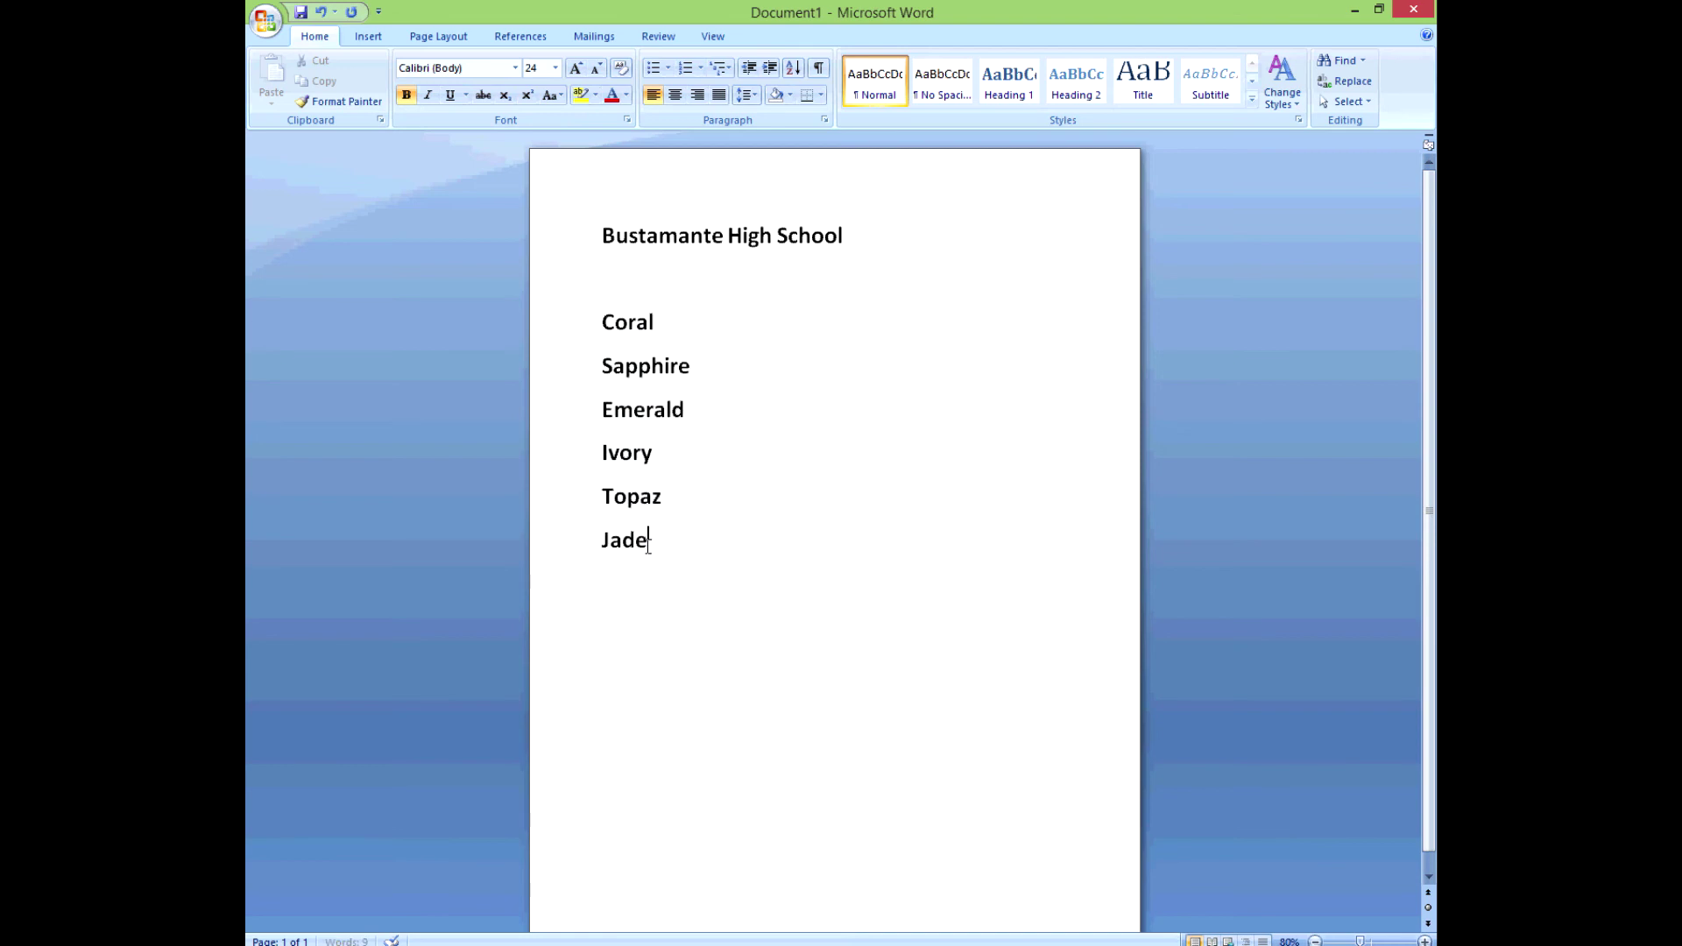
Step: Remove the bold formatting from the six list lines from Coral to Jade
{"action": "left_click_drag", "start_coordinate": [649, 541], "coordinate": [537, 336]}
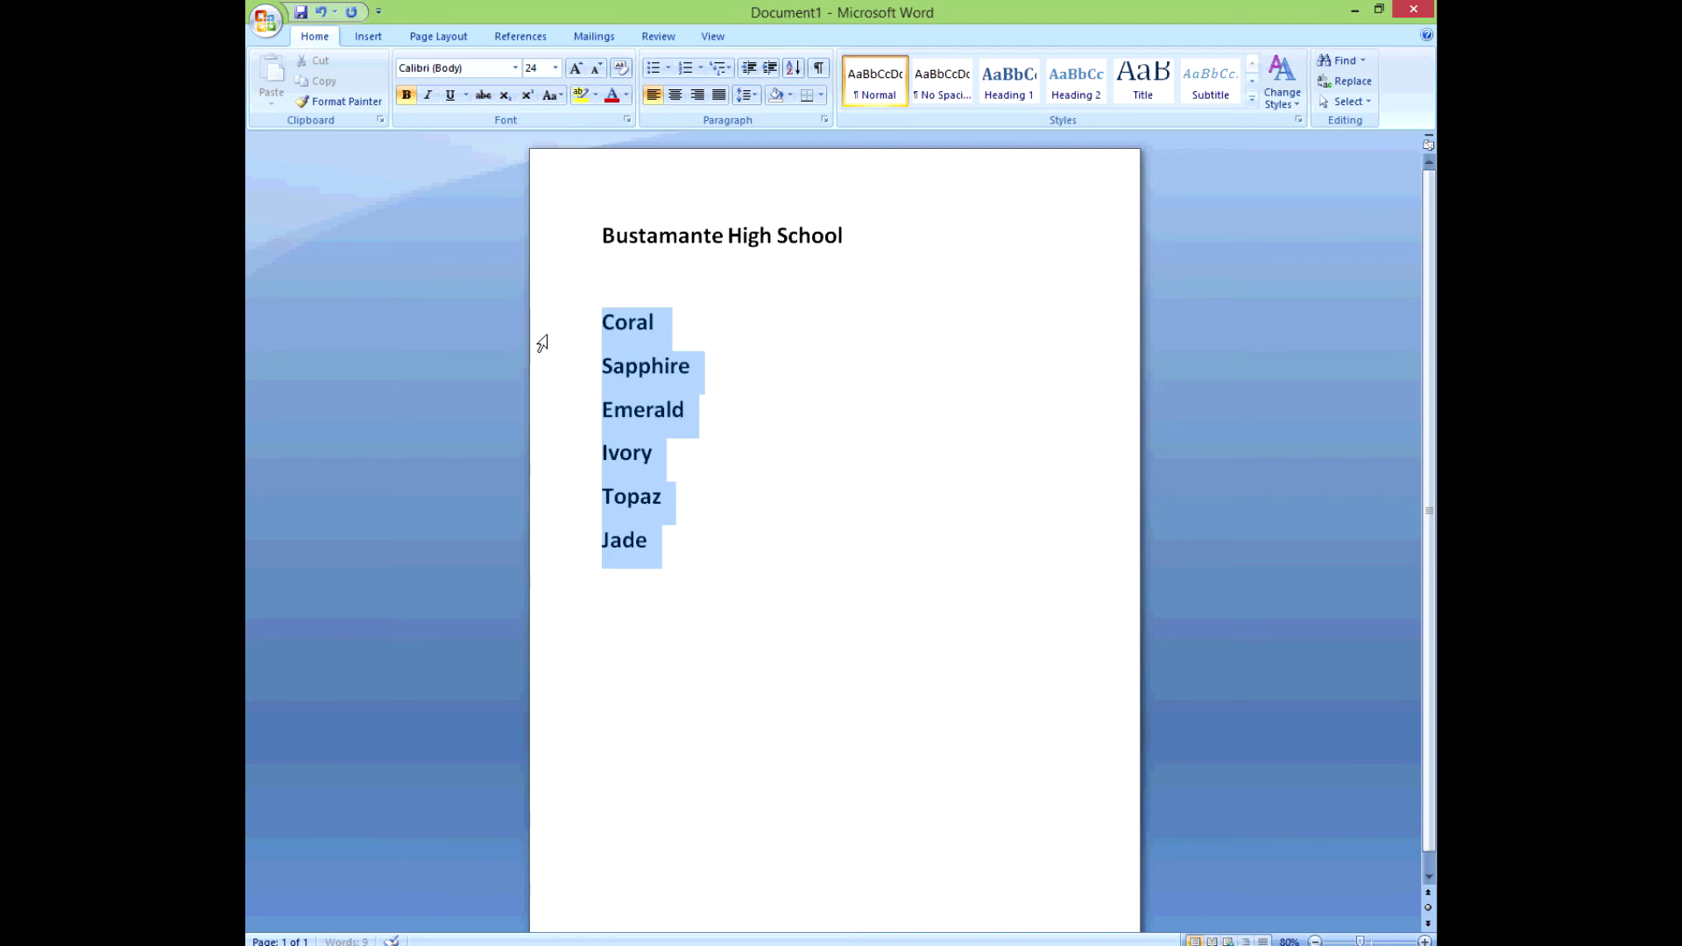
{"action": "left_click", "coordinate": [405, 94]}
{"action": "left_click", "coordinate": [876, 383]}
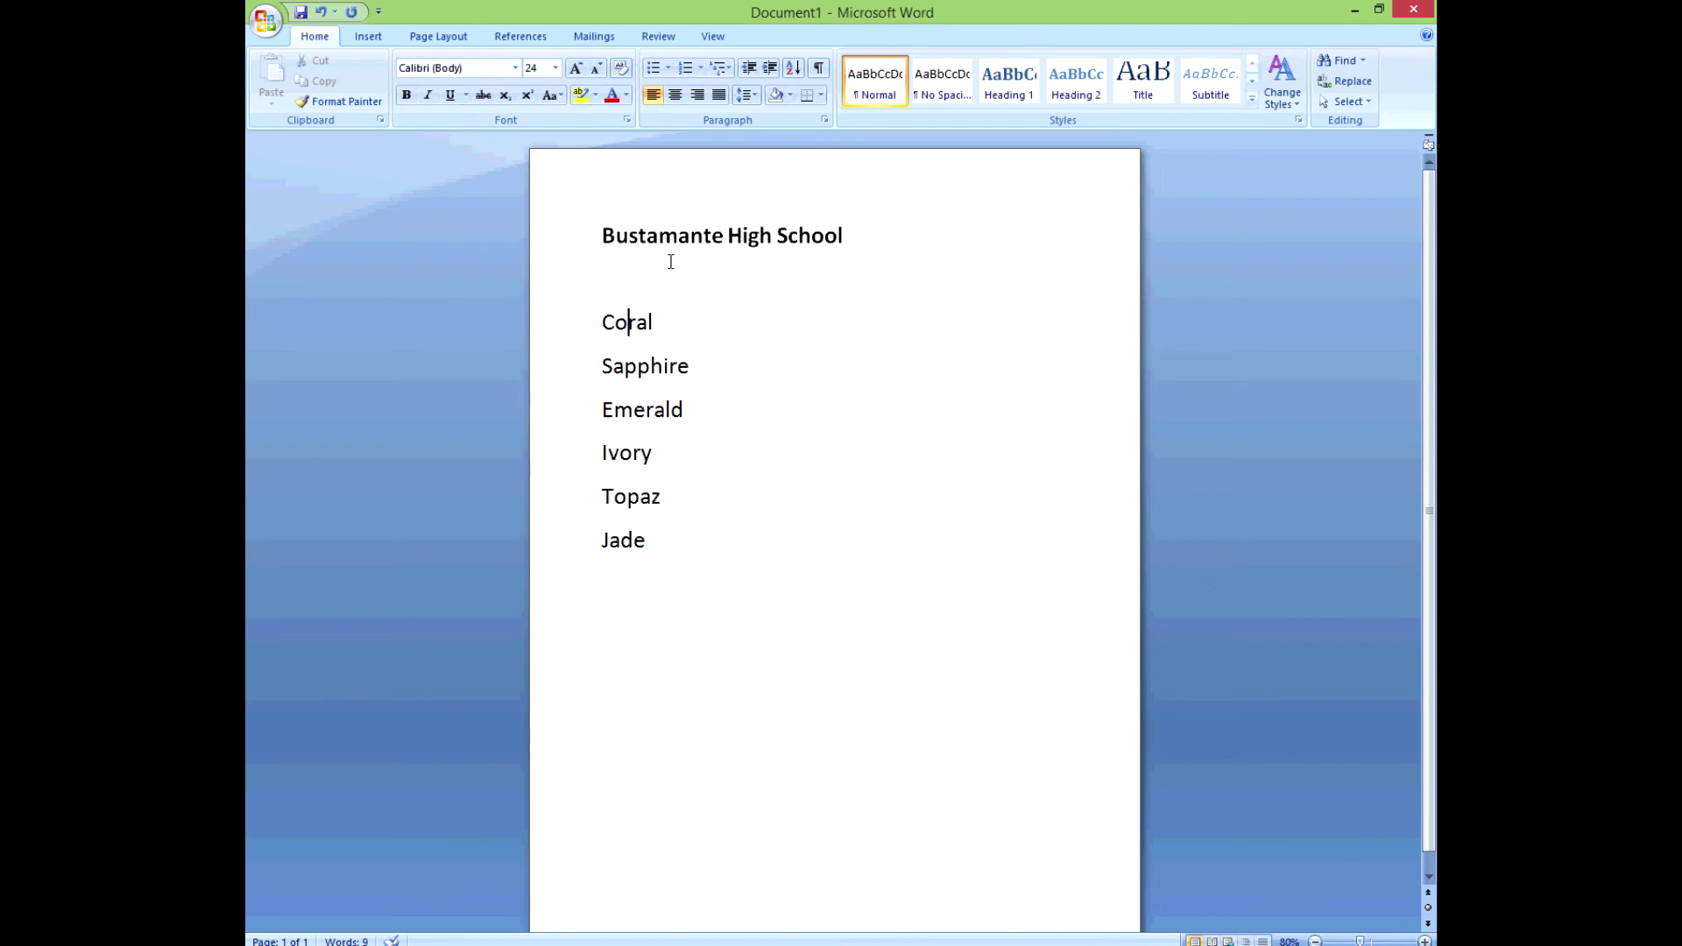
{"action": "left_click", "coordinate": [703, 237]}
{"action": "left_click", "coordinate": [638, 322]}
Step: Centre the heading "Bustamante High School", then undo and redo the centring
{"action": "left_click_drag", "start_coordinate": [850, 237], "coordinate": [604, 238]}
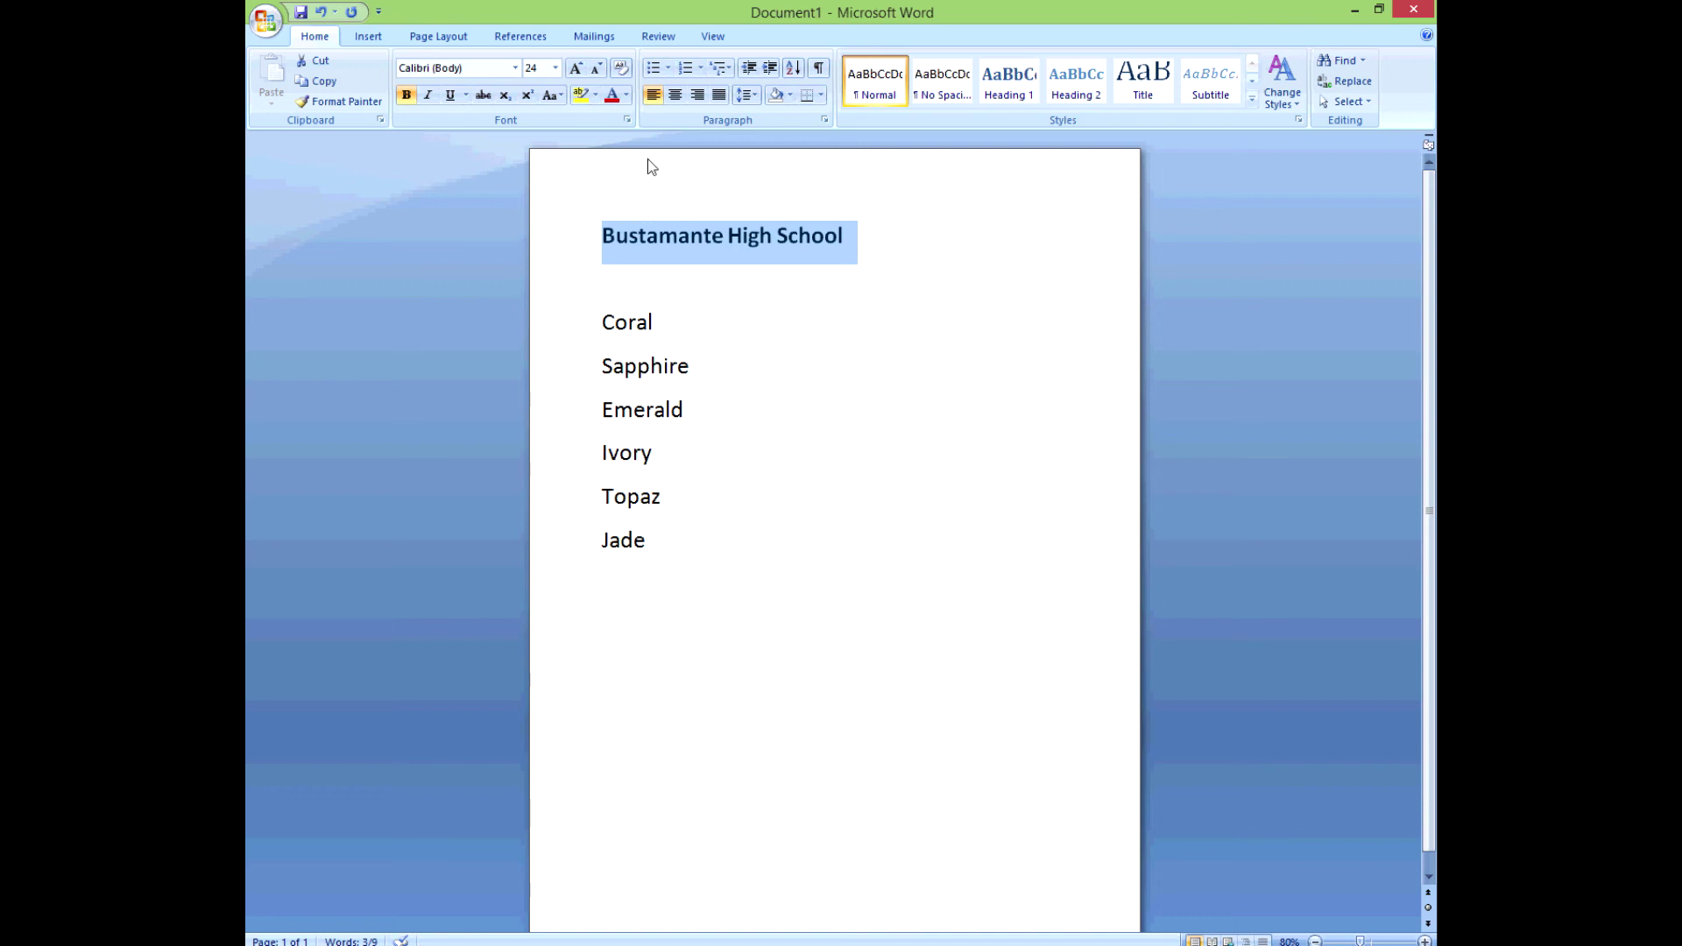
{"action": "left_click", "coordinate": [676, 98]}
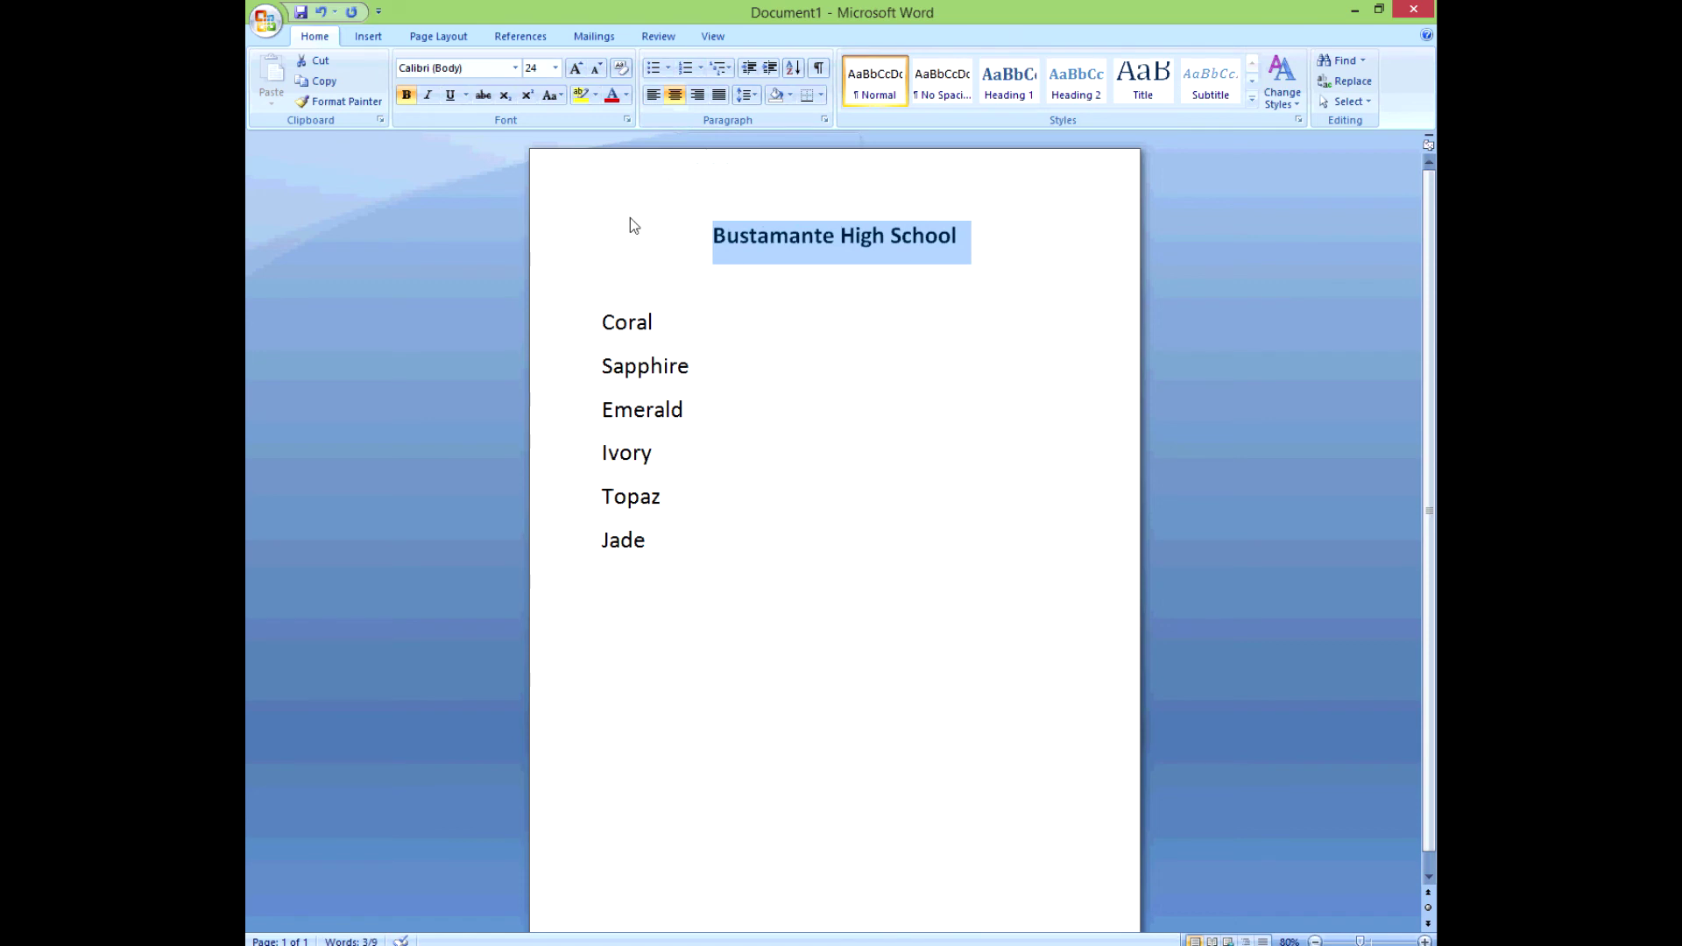
{"action": "left_click", "coordinate": [321, 13]}
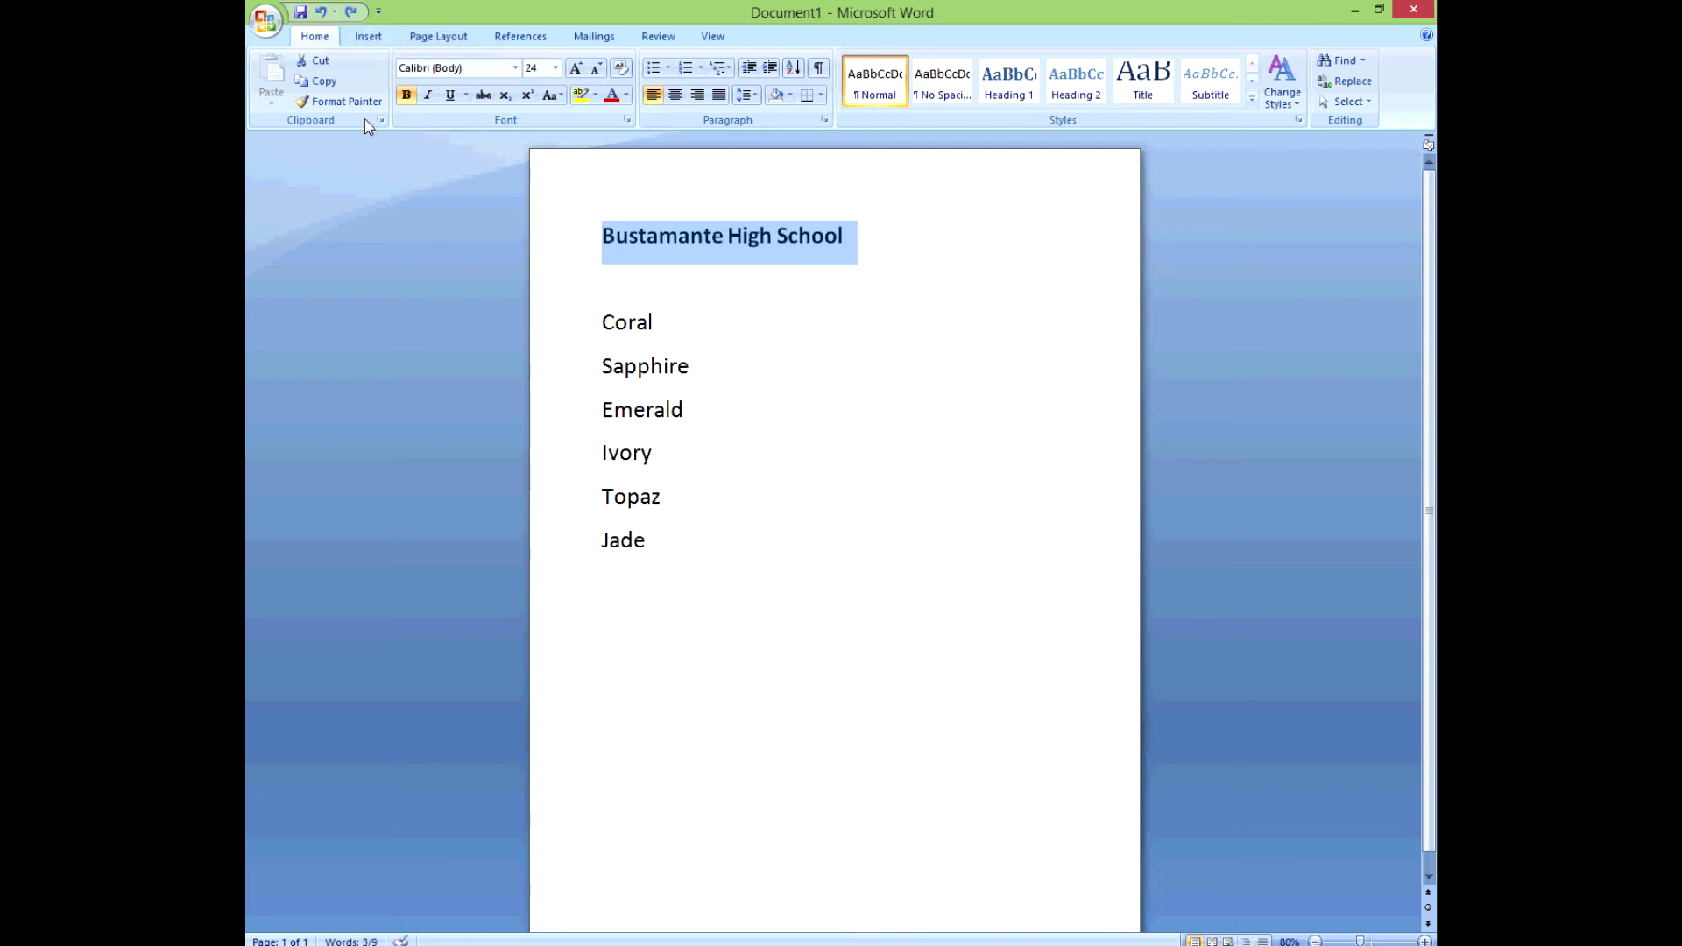
{"action": "left_click", "coordinate": [350, 13]}
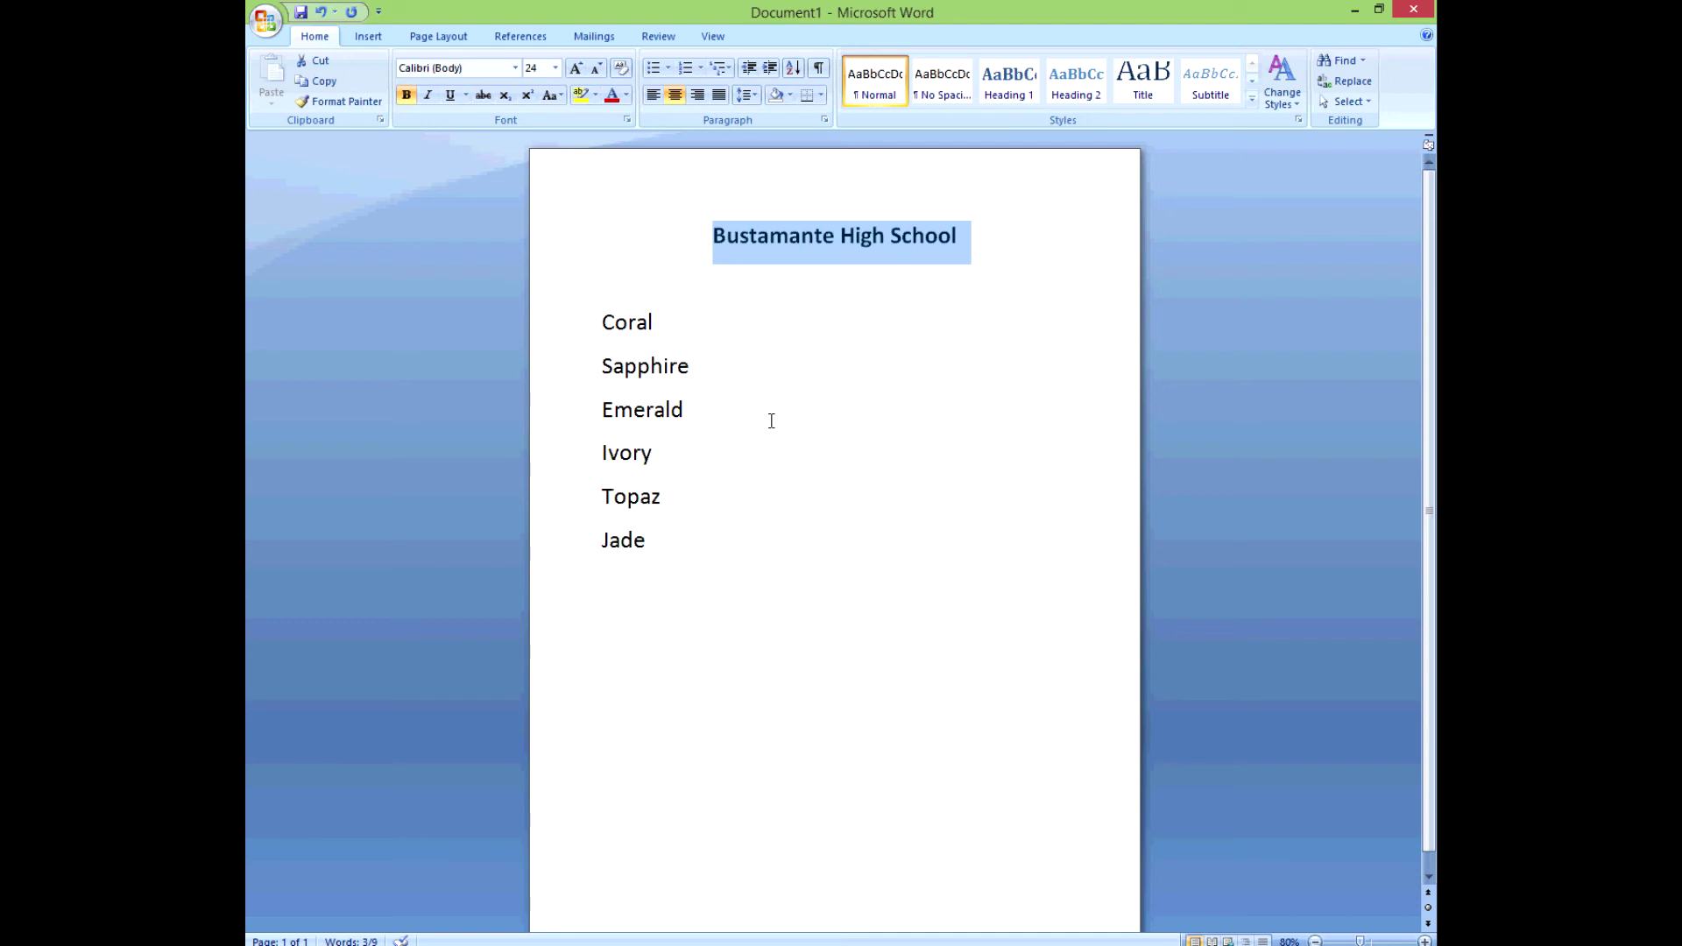
Step: Enter "Form rooms" on the blank line between the heading and Coral
{"action": "left_click", "coordinate": [613, 298]}
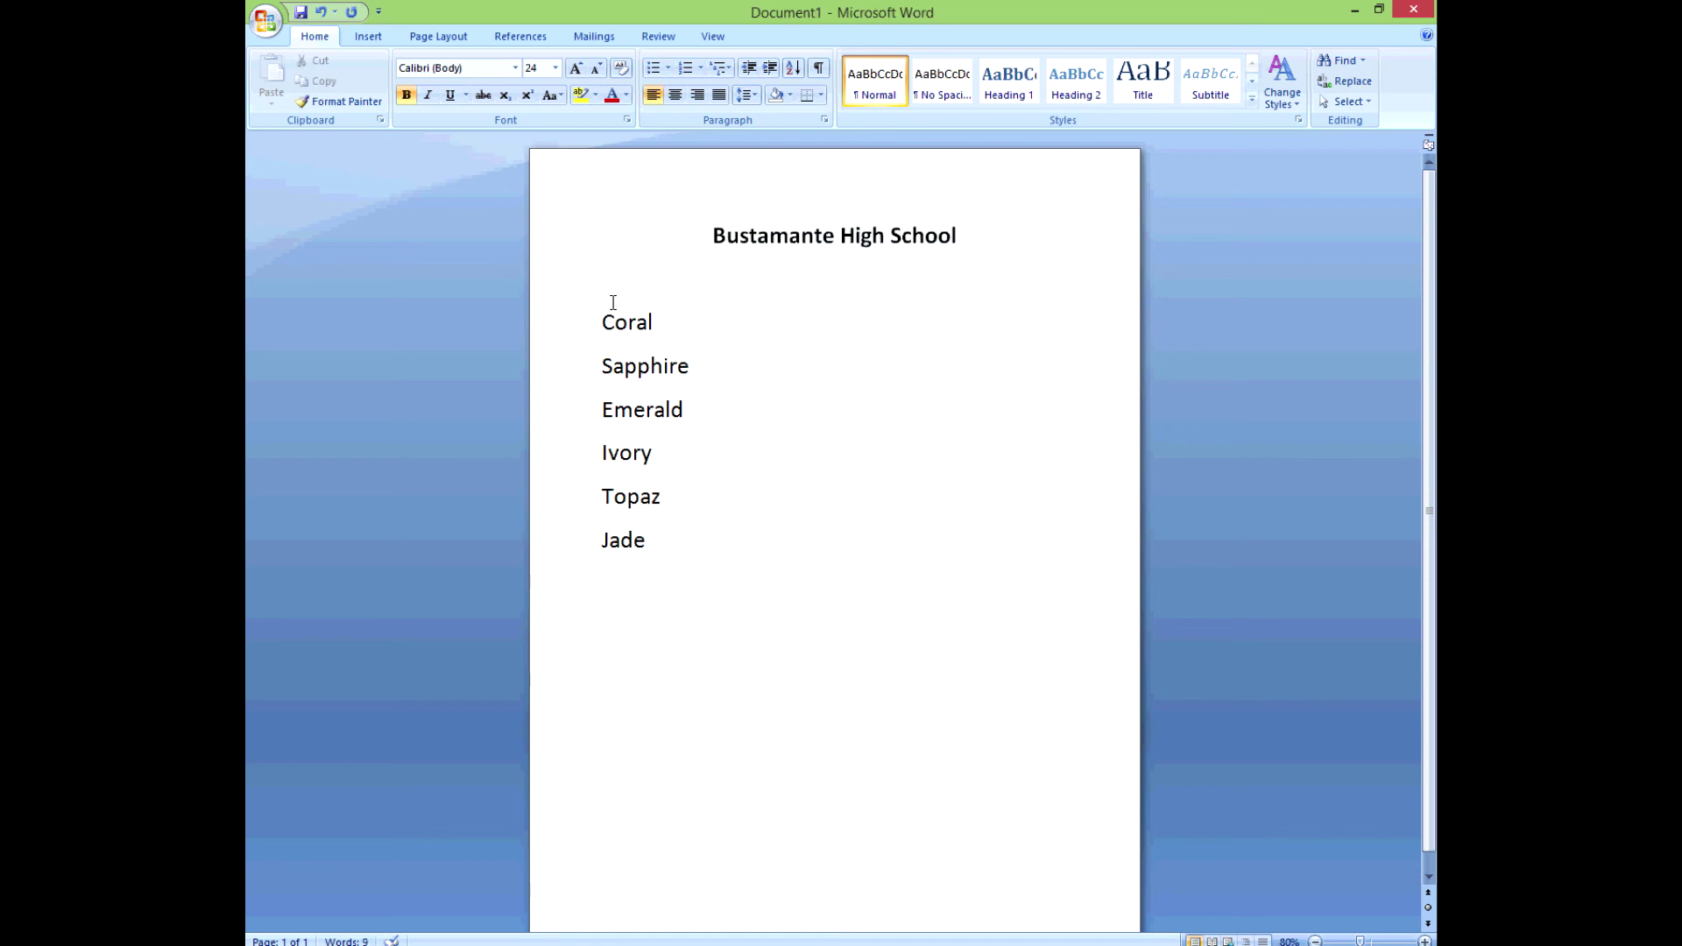
{"action": "type", "text": "Form rooms"}
Step: Underline the "Form rooms" line above the list
{"action": "left_click_drag", "start_coordinate": [735, 282], "coordinate": [617, 289]}
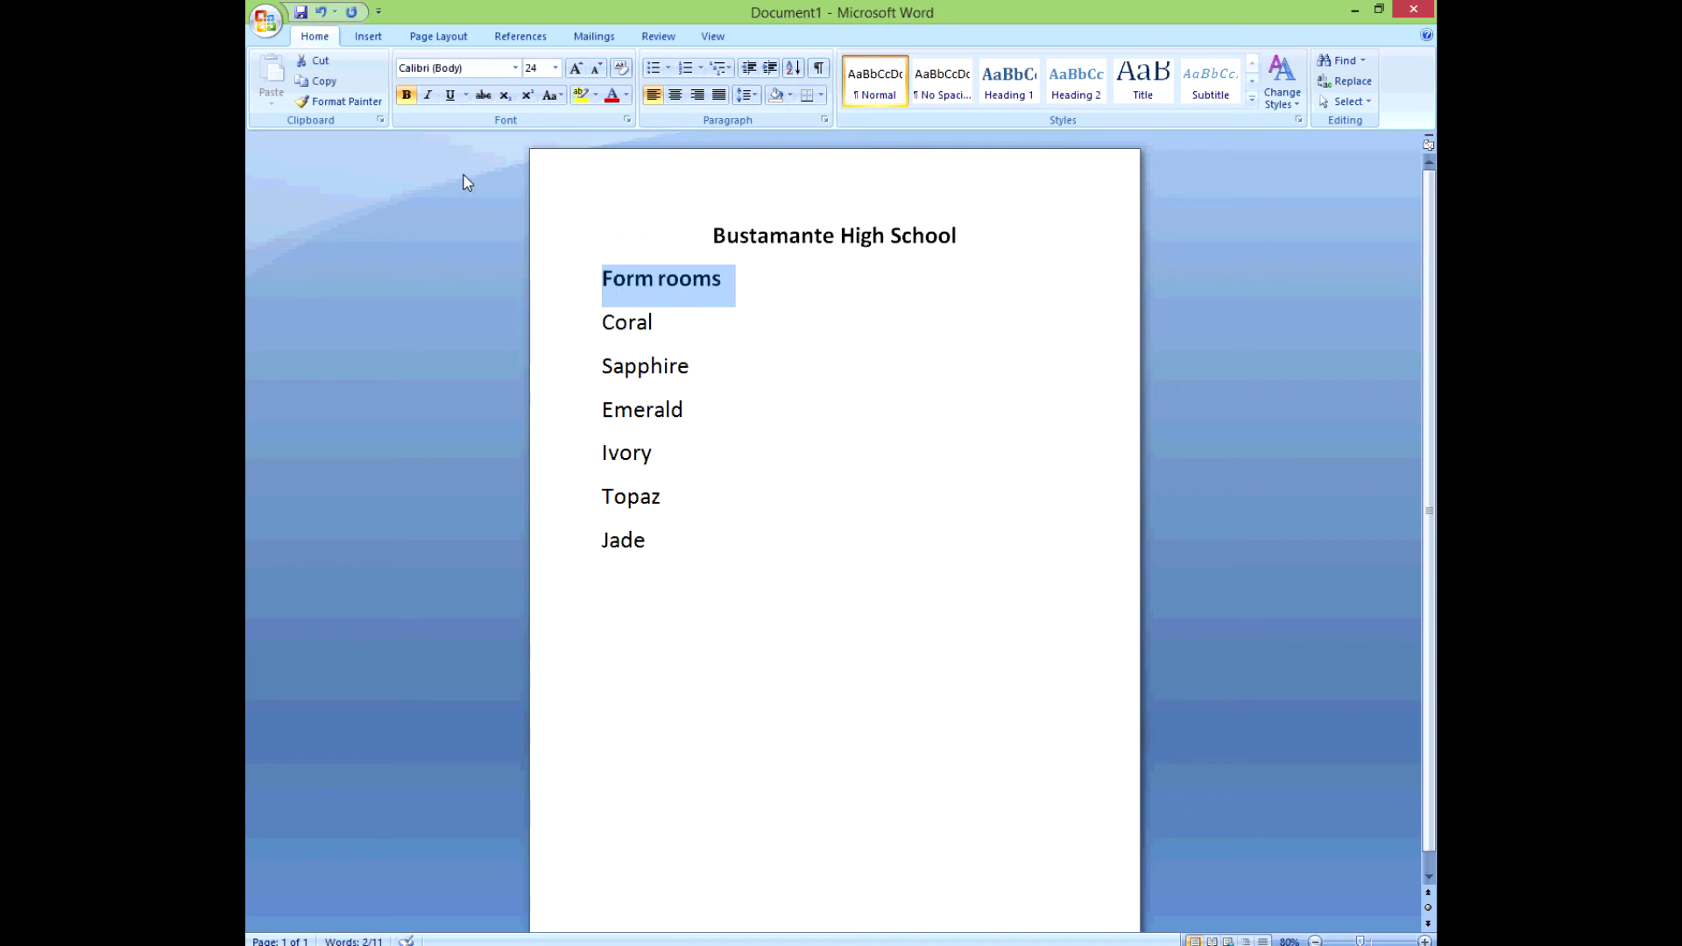
{"action": "left_click", "coordinate": [450, 94]}
{"action": "left_click", "coordinate": [598, 277]}
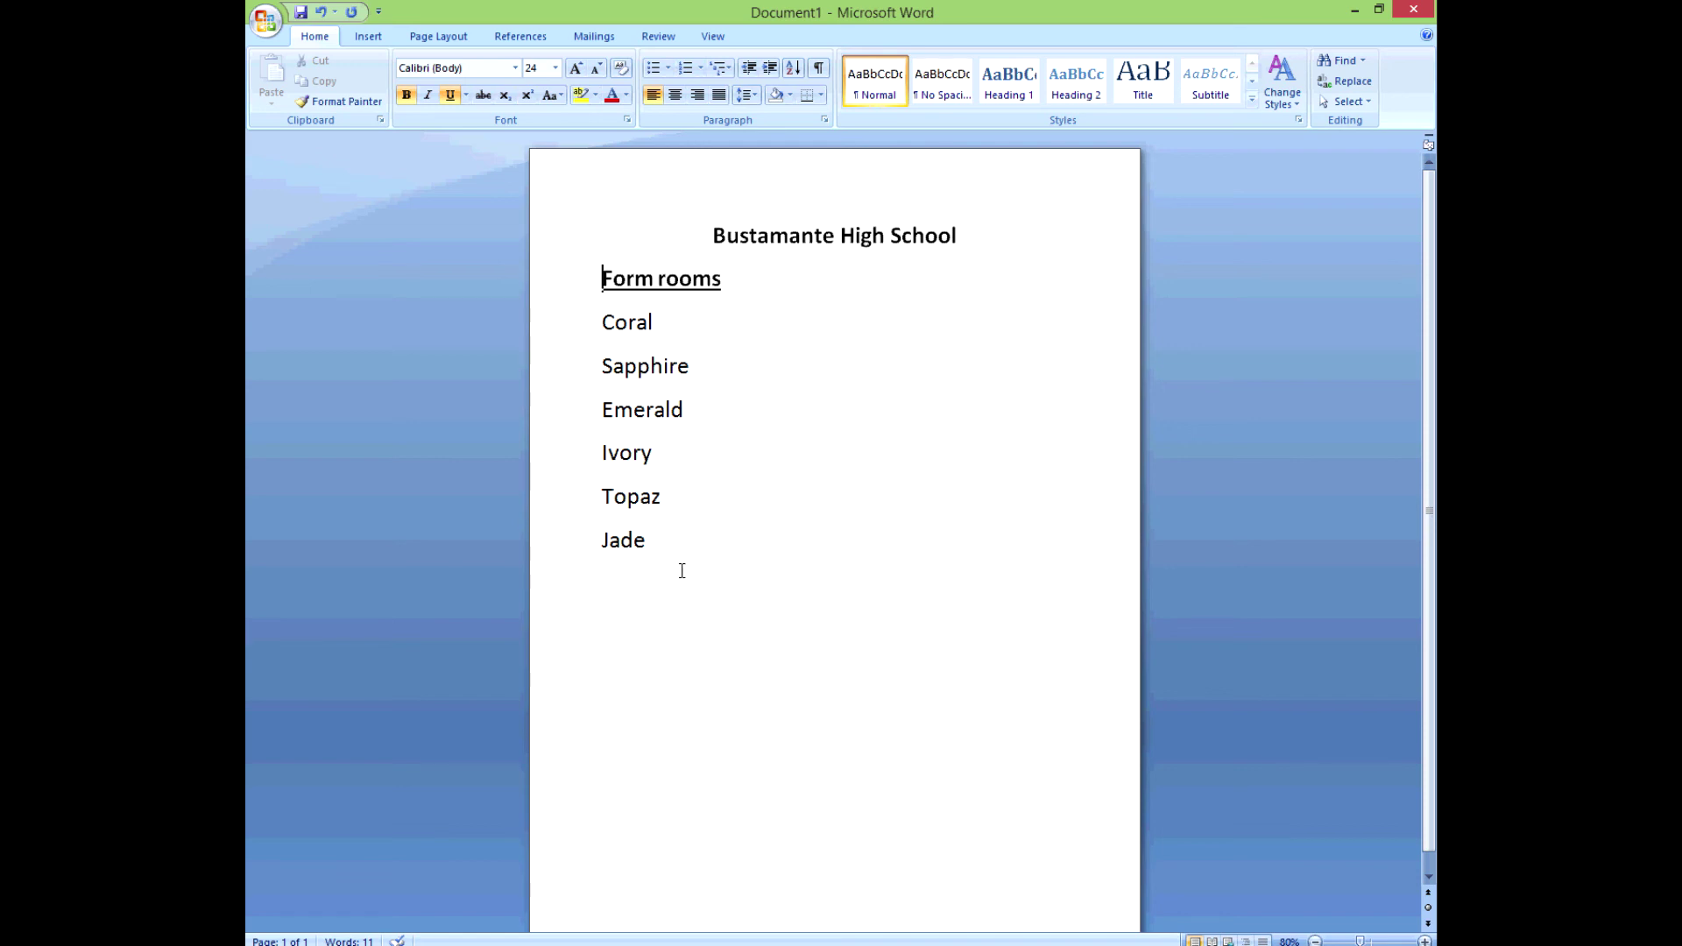
Step: Italicise the six list lines from Coral to Jade
{"action": "left_click_drag", "start_coordinate": [680, 571], "coordinate": [565, 344]}
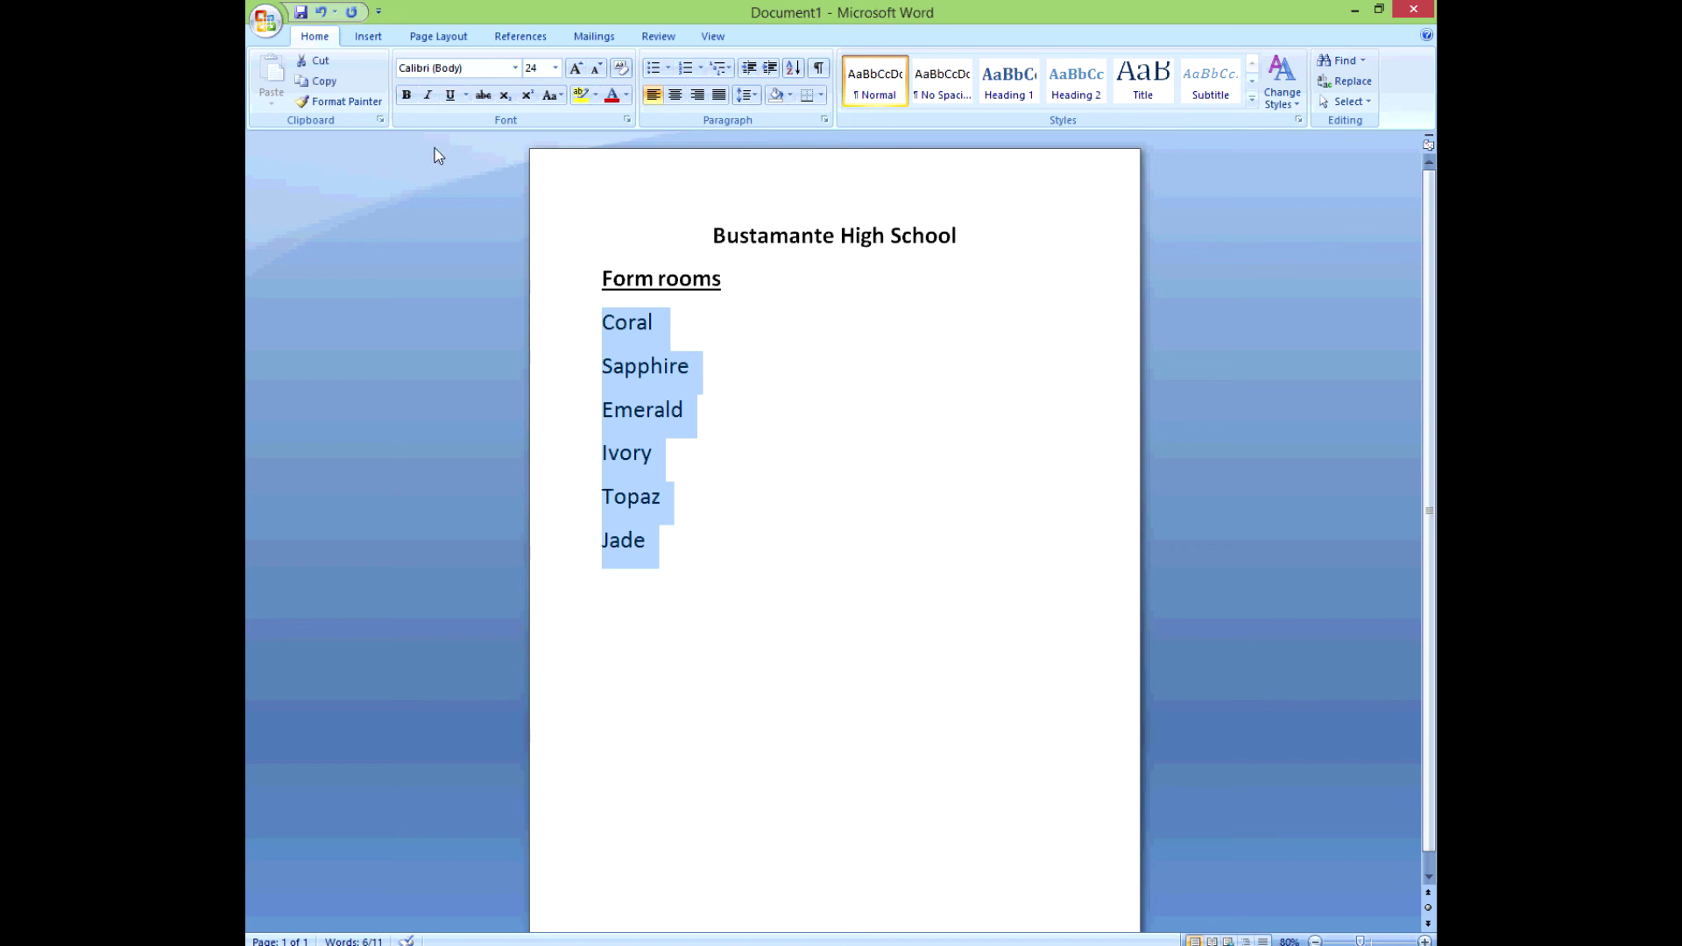
{"action": "left_click", "coordinate": [430, 102]}
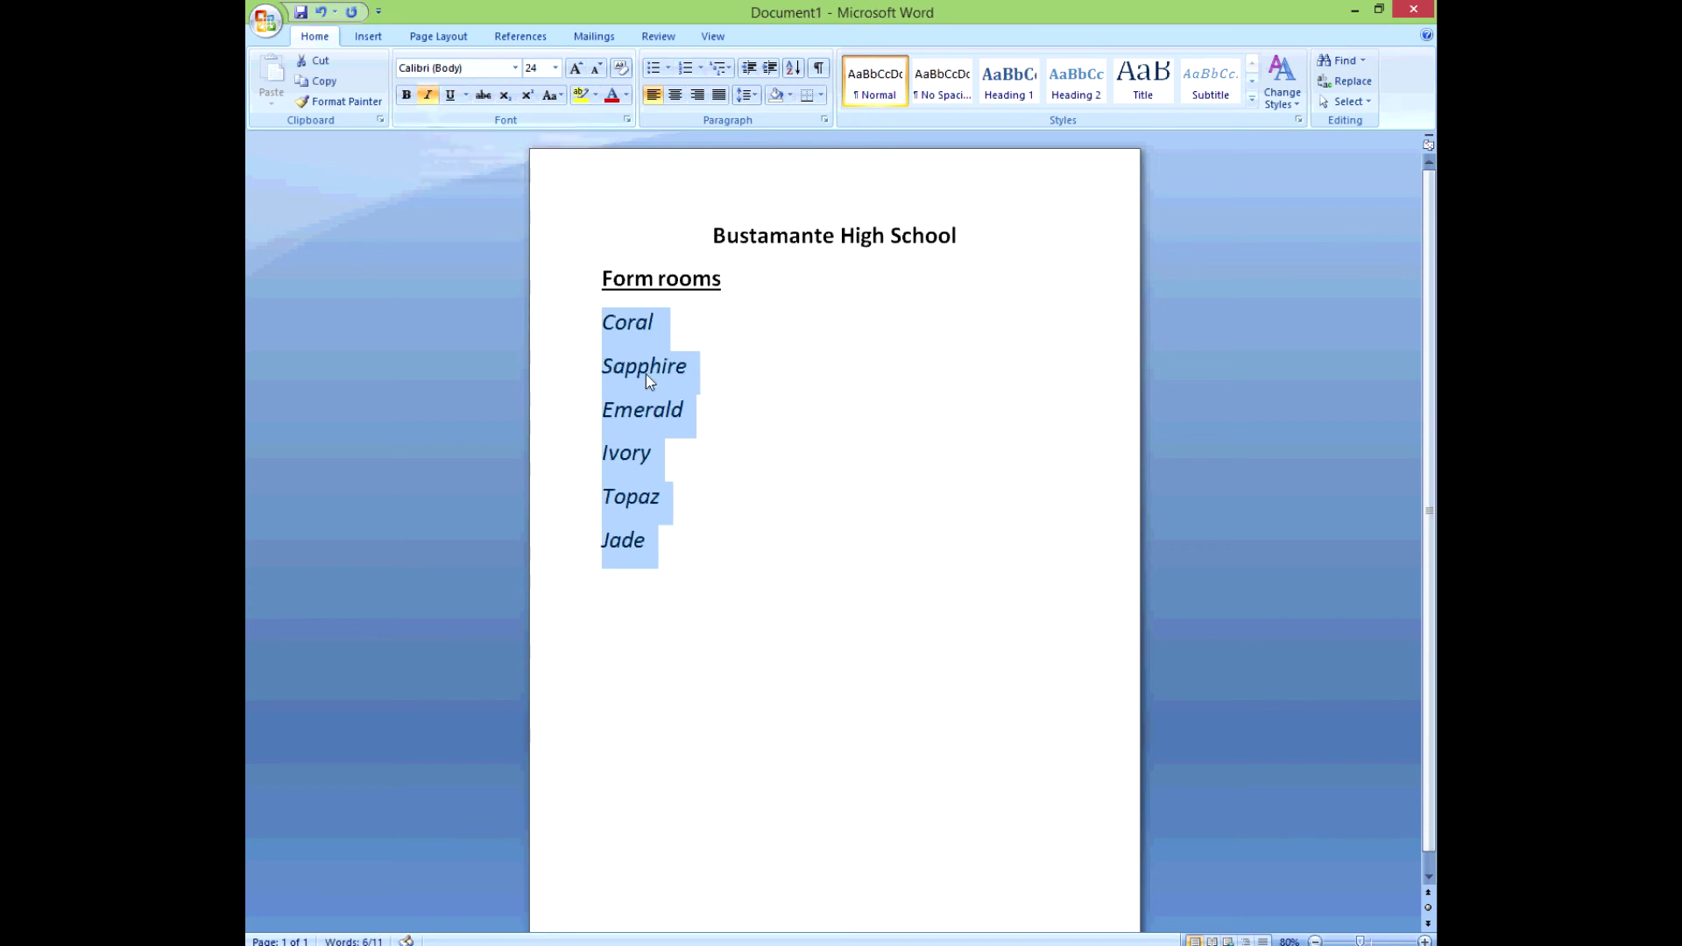
{"action": "left_click", "coordinate": [903, 578]}
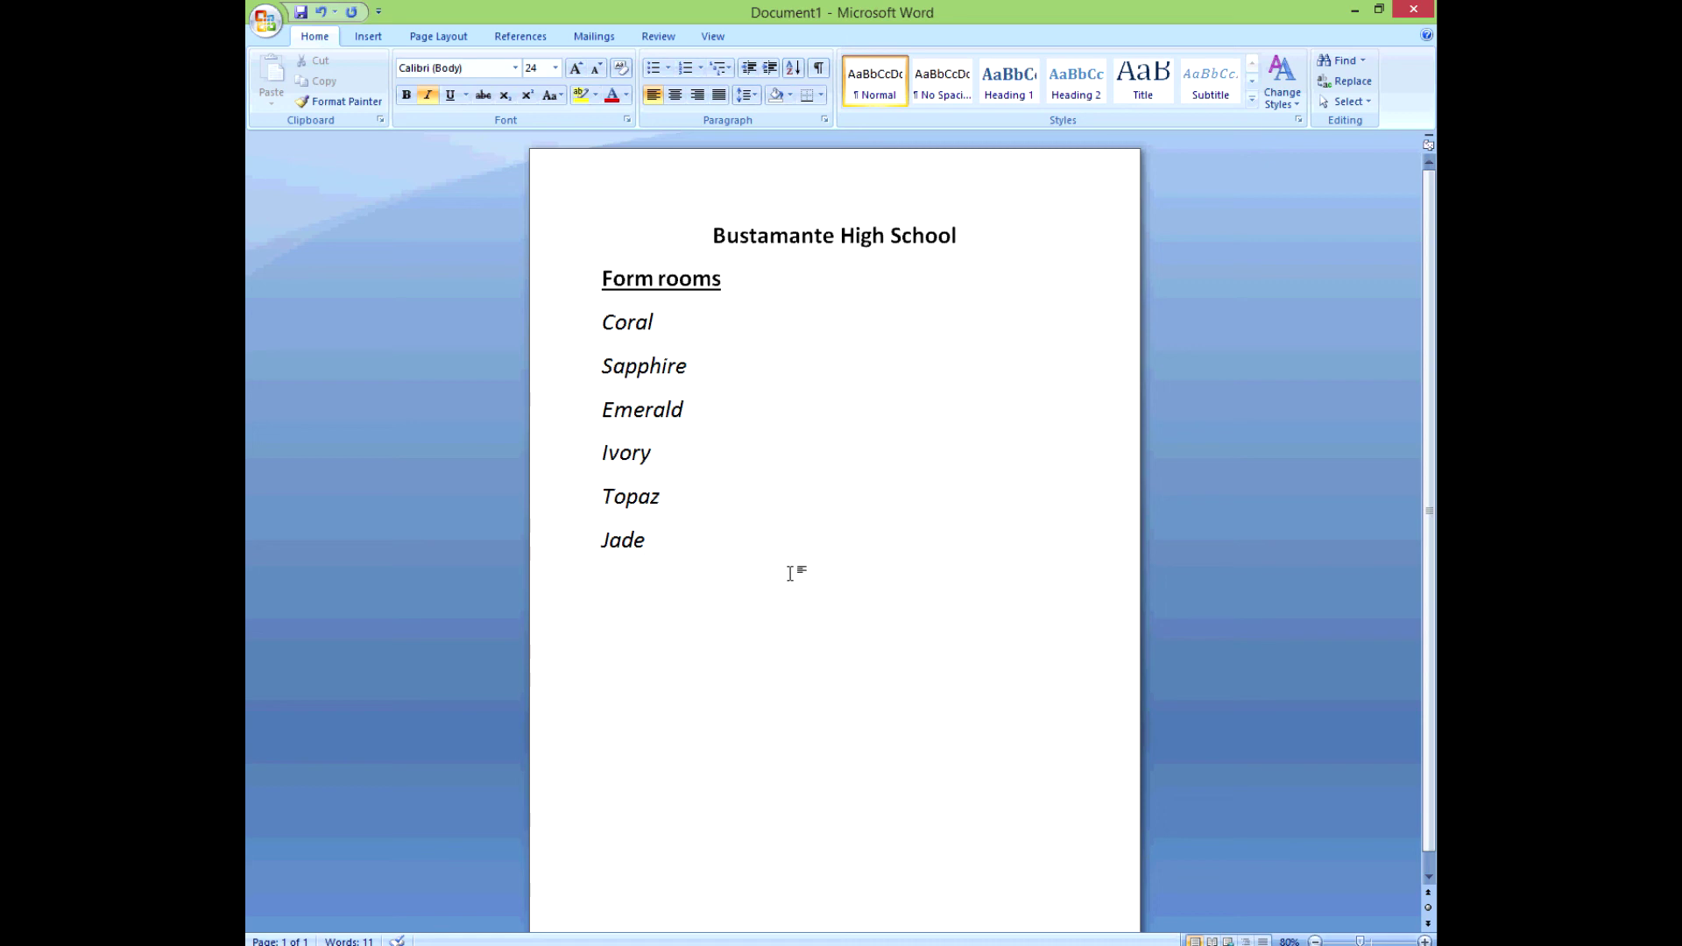
Step: Remove the italic formatting from the six list lines from Coral to Jade
{"action": "left_click_drag", "start_coordinate": [669, 547], "coordinate": [566, 326]}
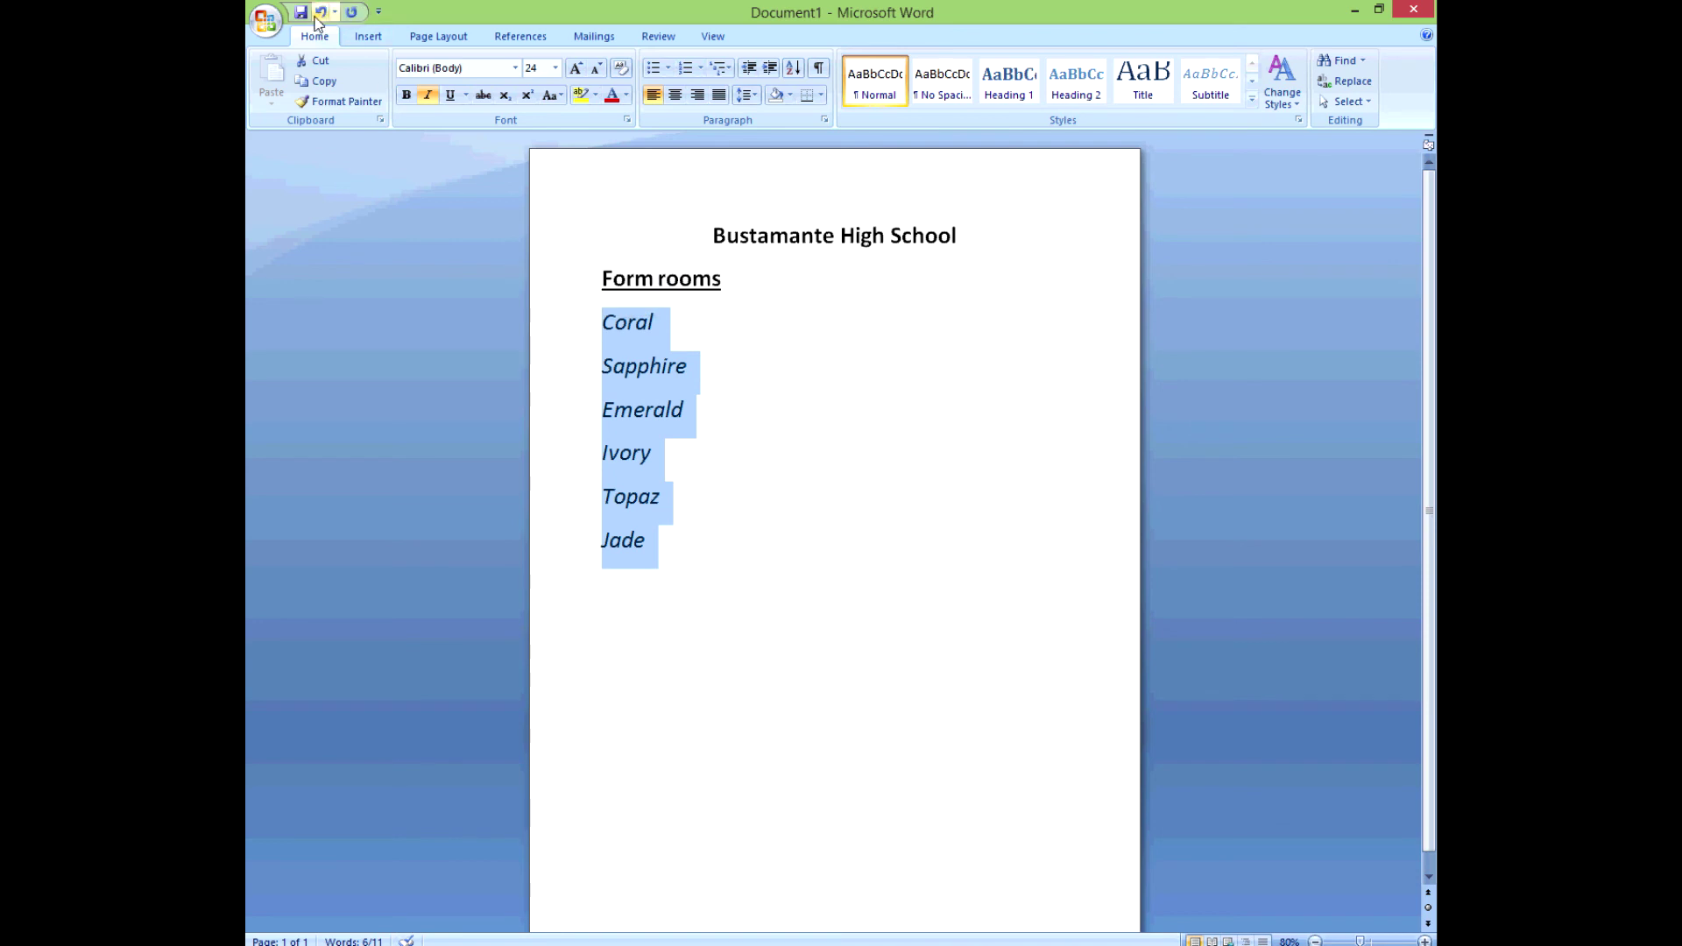
{"action": "left_click", "coordinate": [428, 97]}
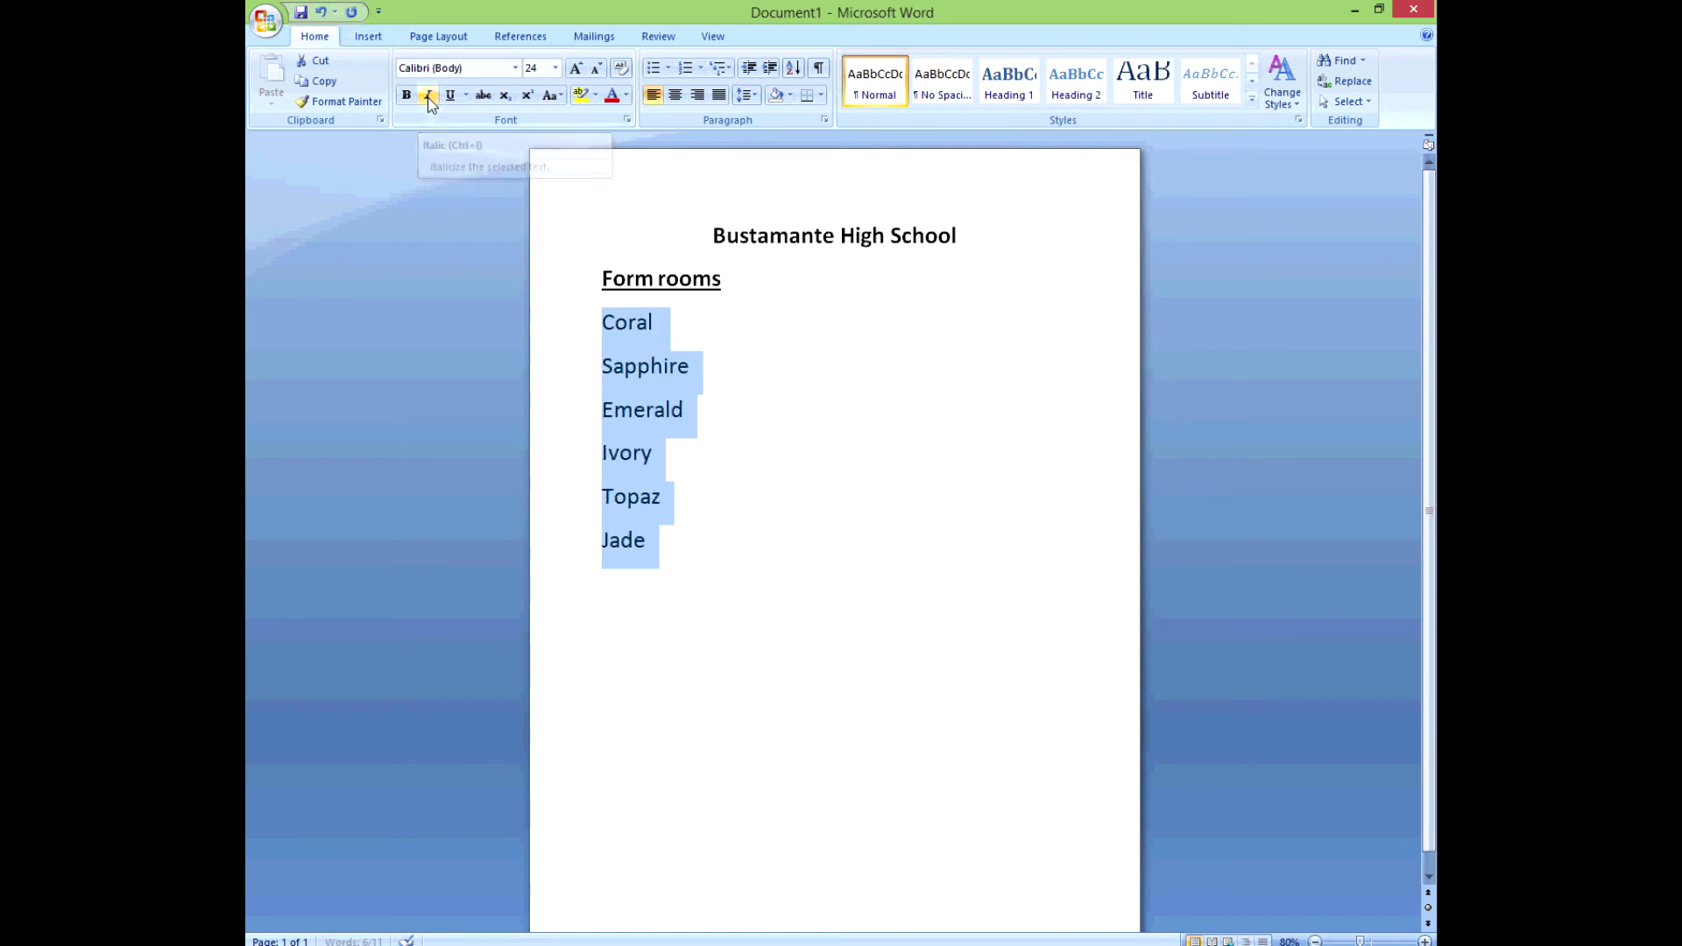
{"action": "left_click", "coordinate": [917, 611]}
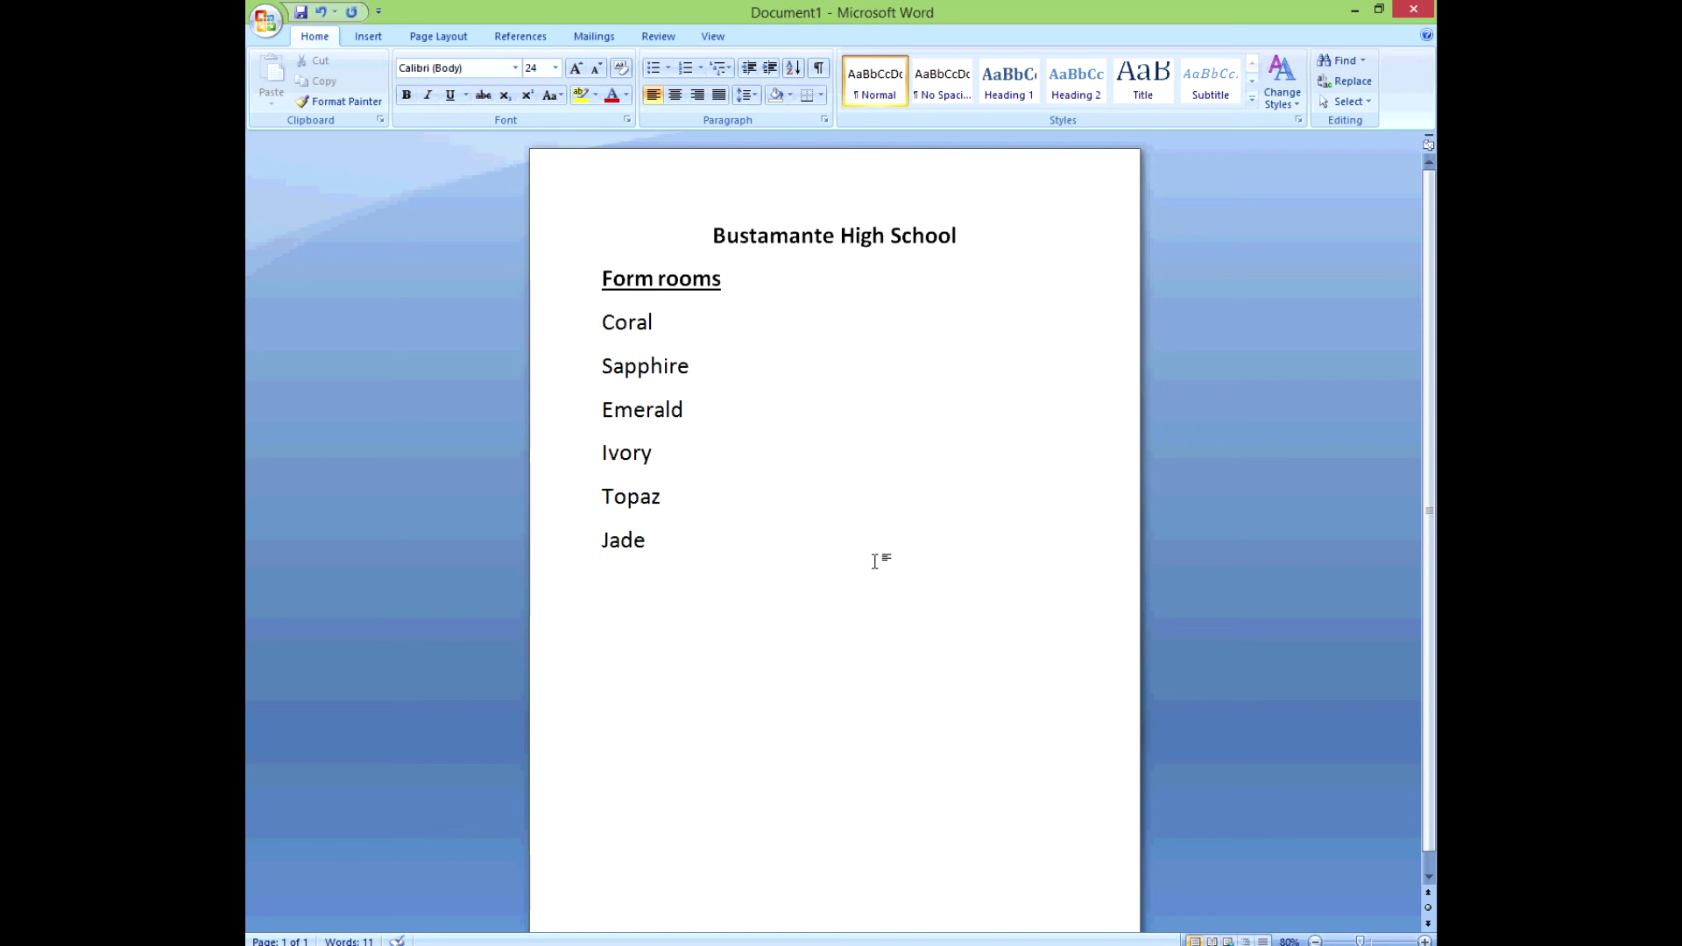
Step: Format the six lines from Coral to Jade as a bulleted list with arrowhead bullets
{"action": "left_click_drag", "start_coordinate": [601, 319], "coordinate": [701, 515]}
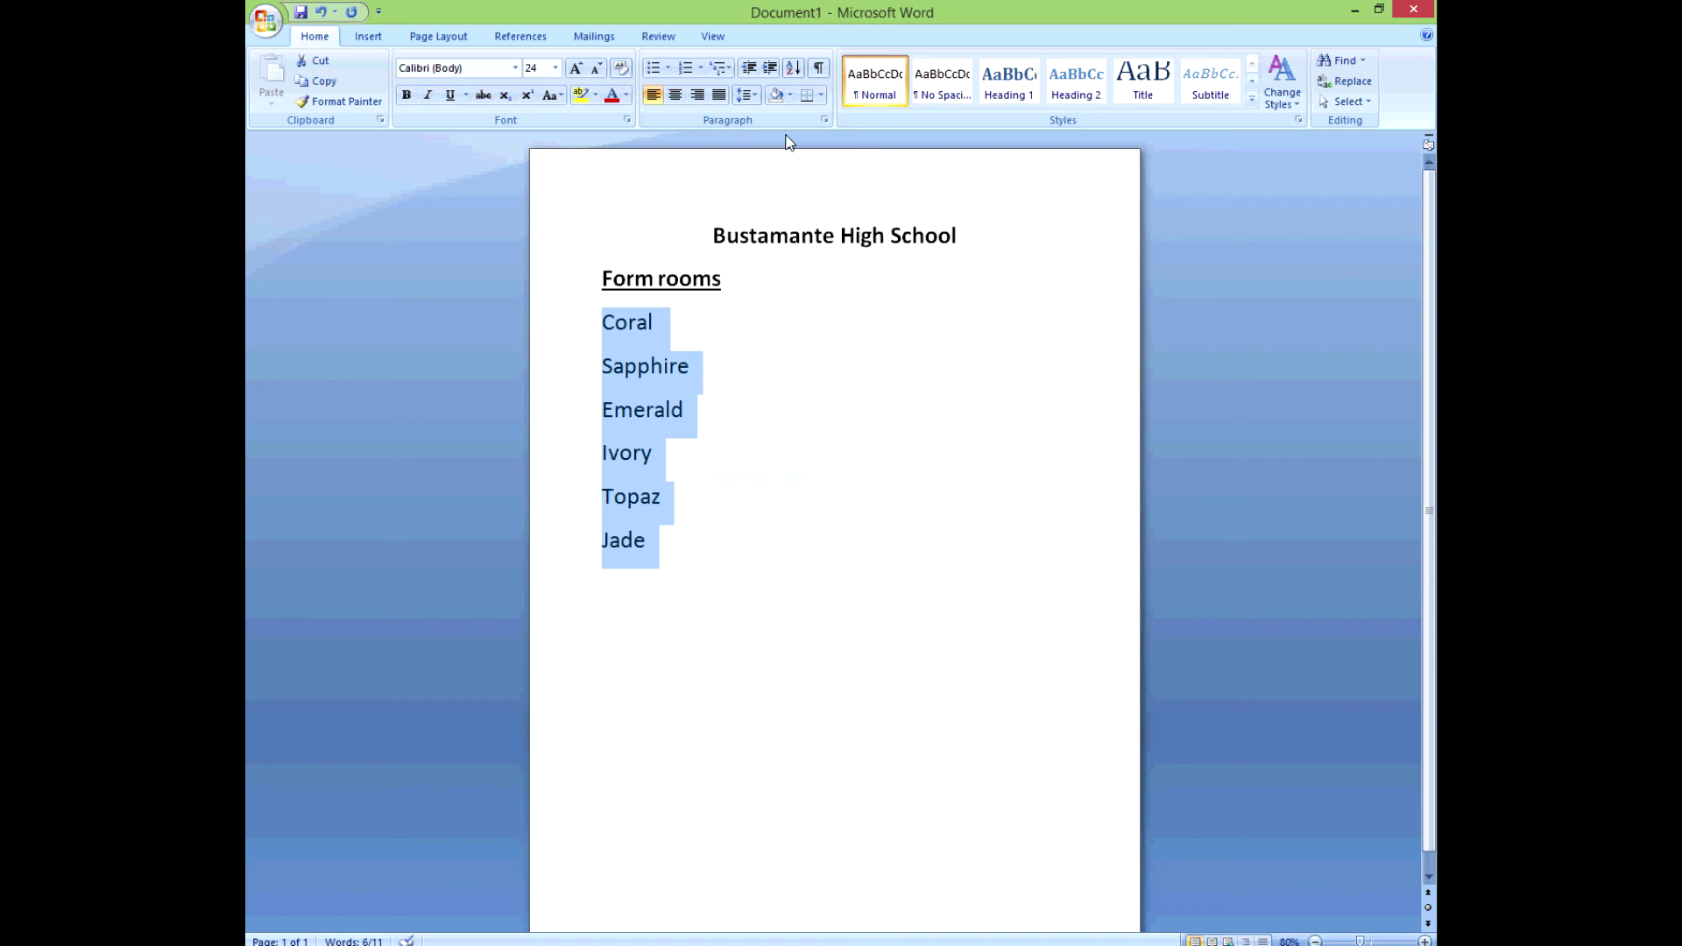
{"action": "left_click", "coordinate": [669, 68]}
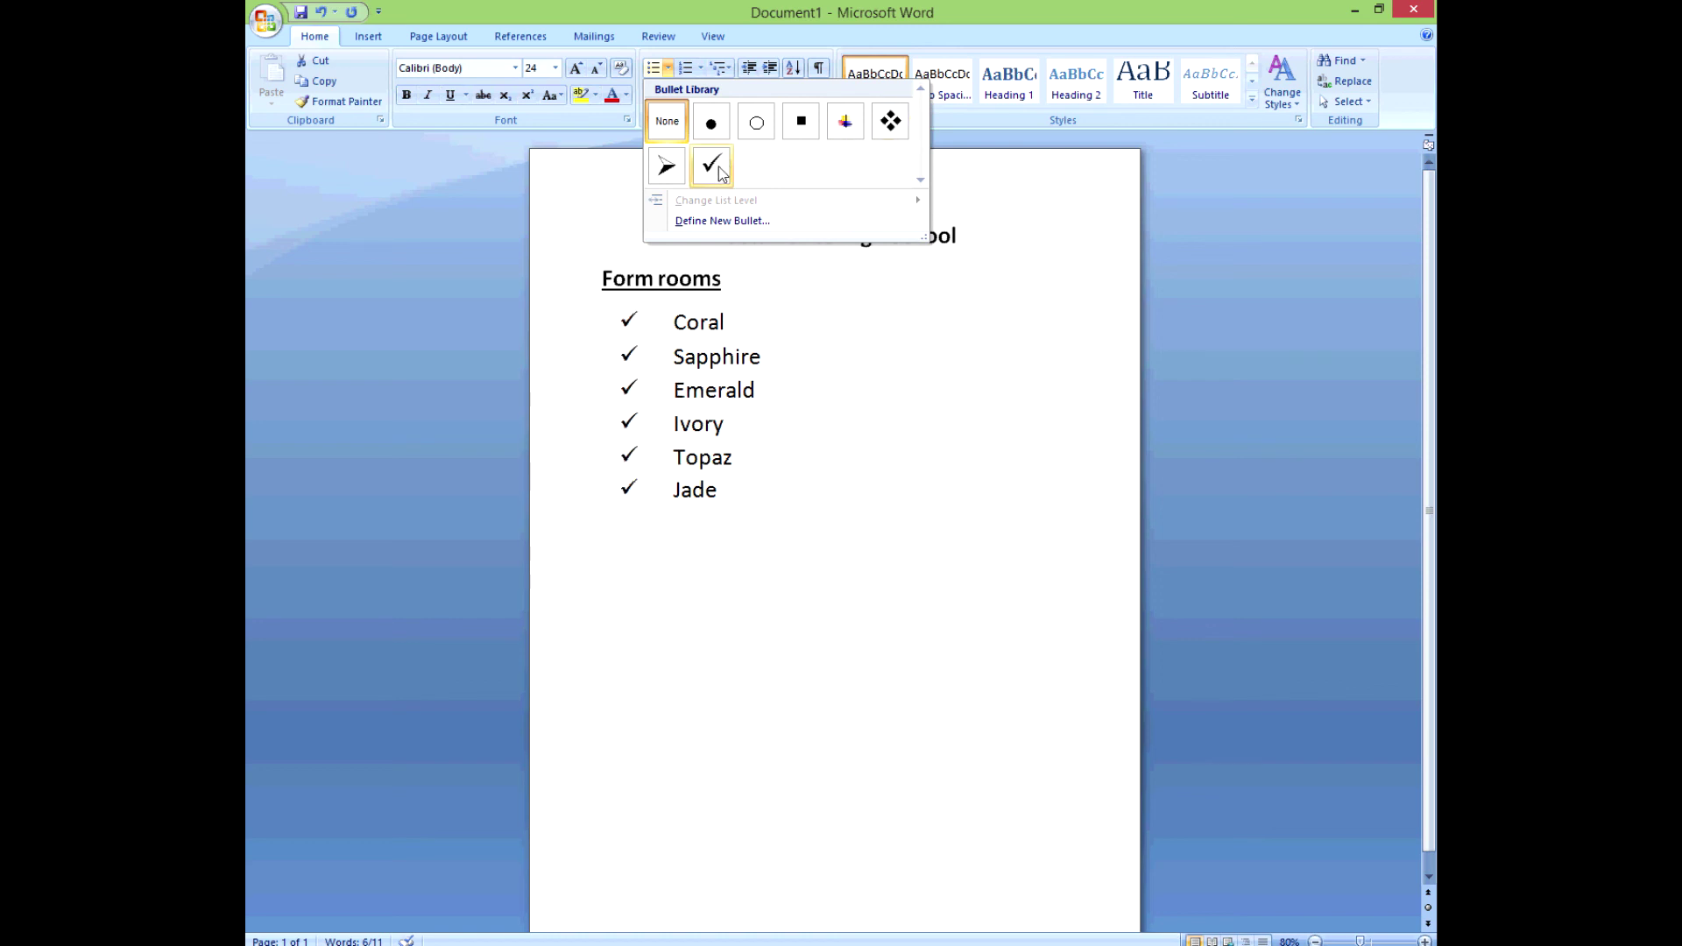
{"action": "left_click", "coordinate": [668, 171]}
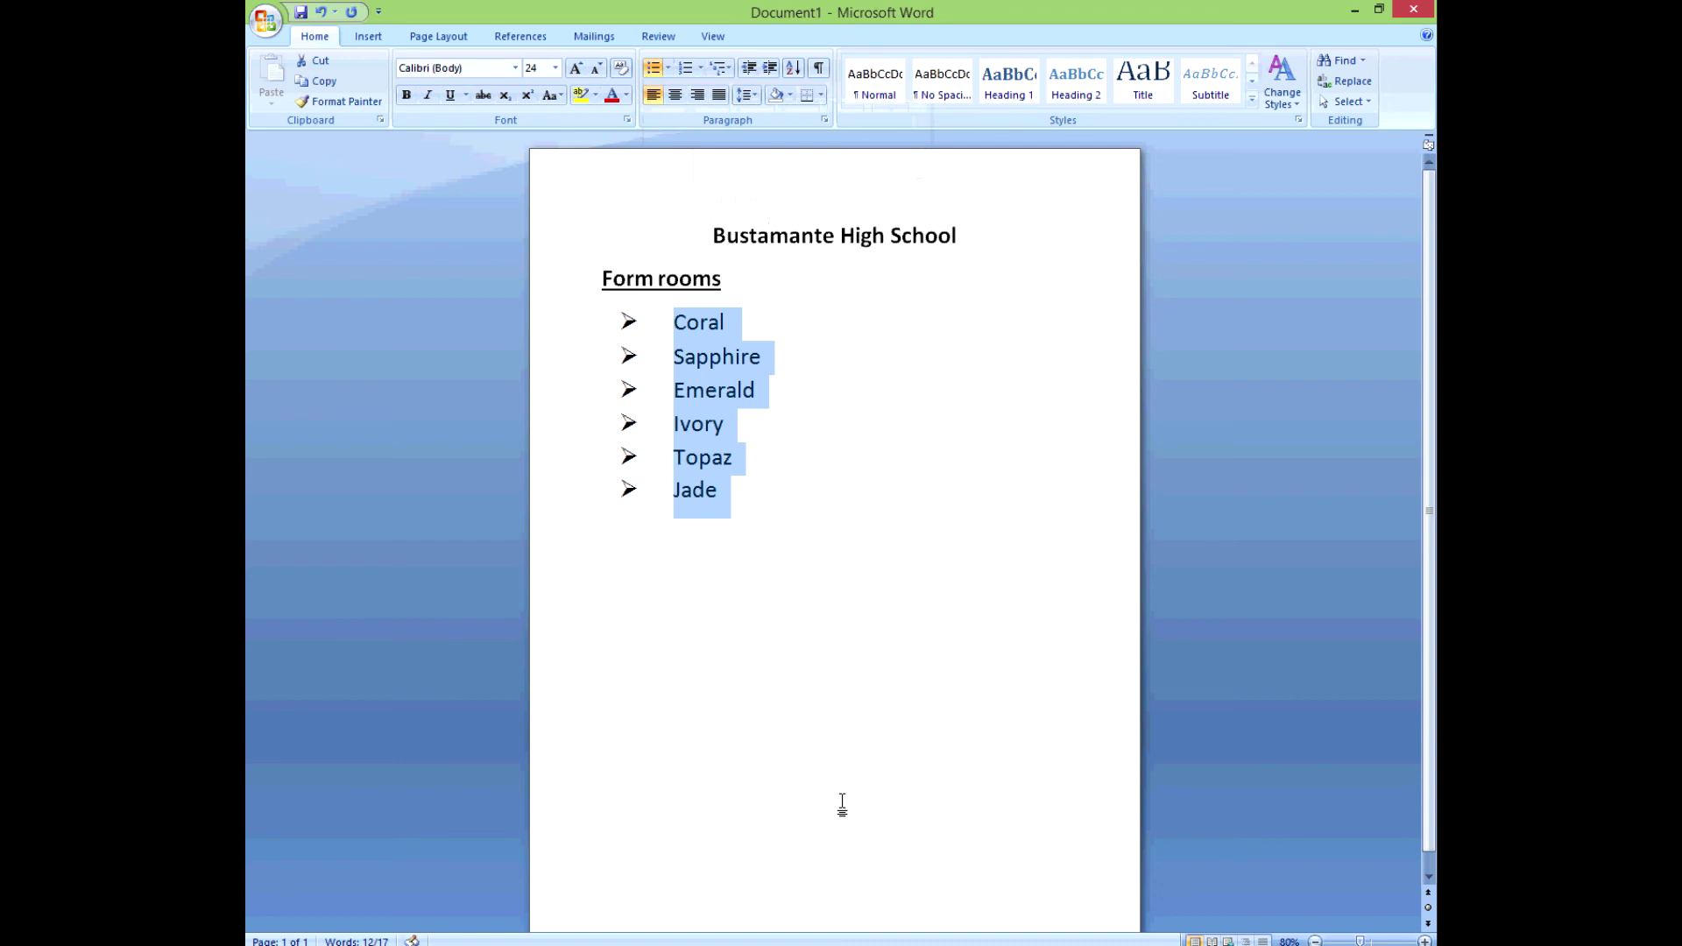
{"action": "left_click", "coordinate": [834, 769]}
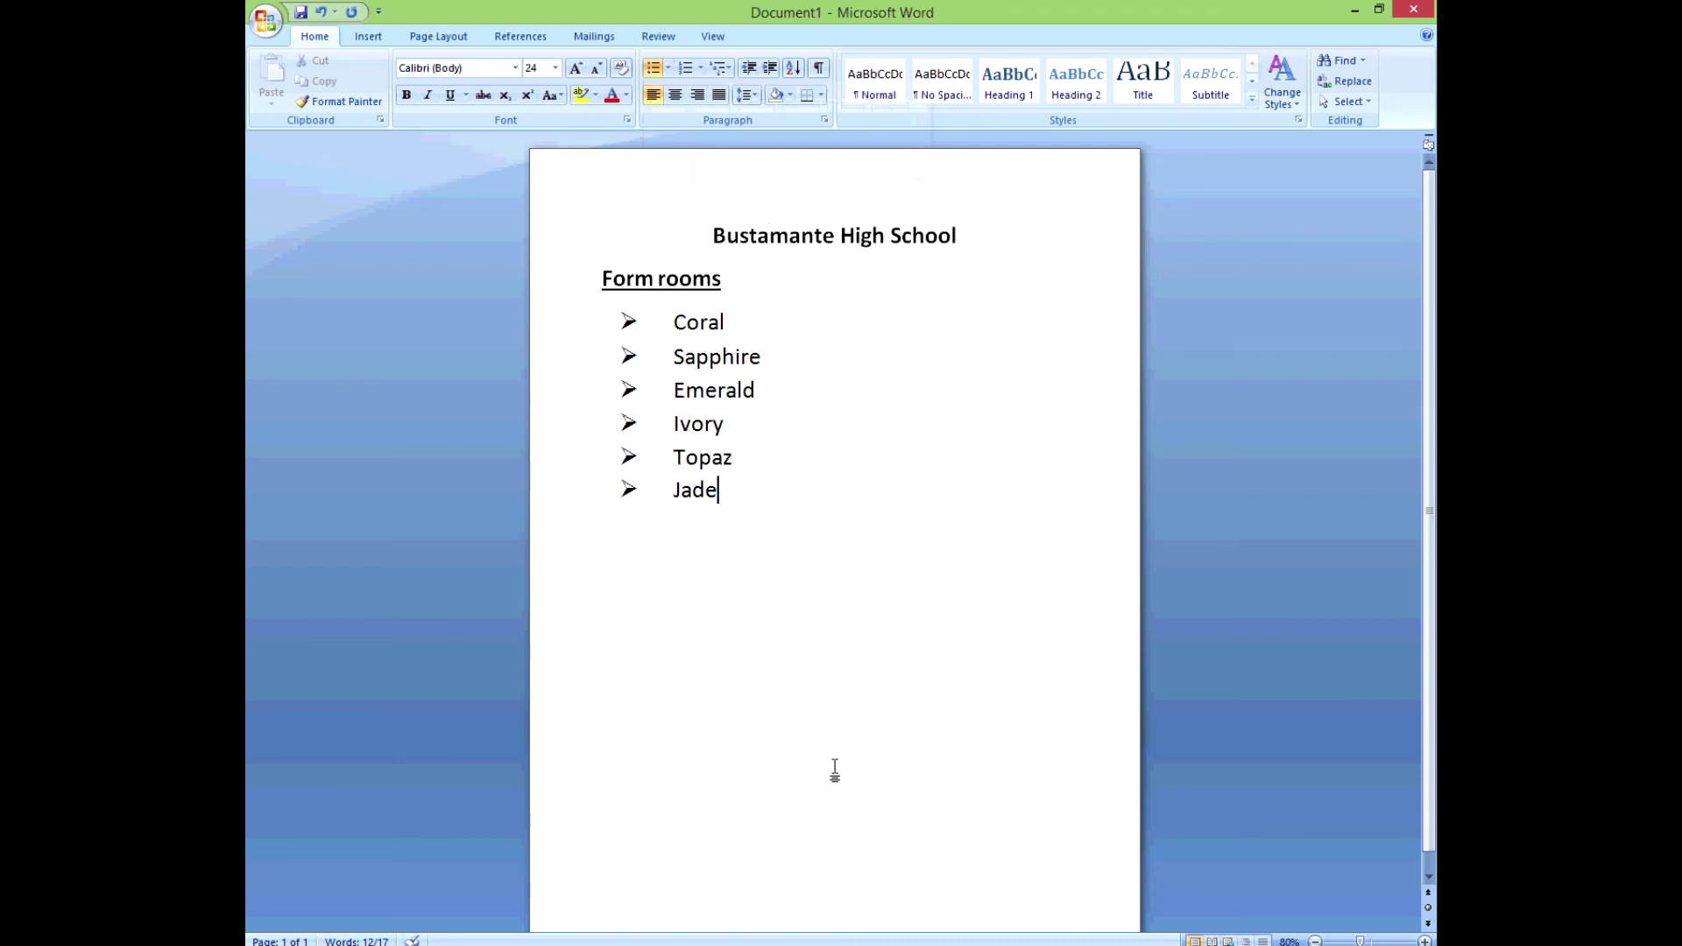
Step: Insert a blank line between "Form rooms" and the list
{"action": "left_click", "coordinate": [735, 285]}
{"action": "key", "text": "Return"}
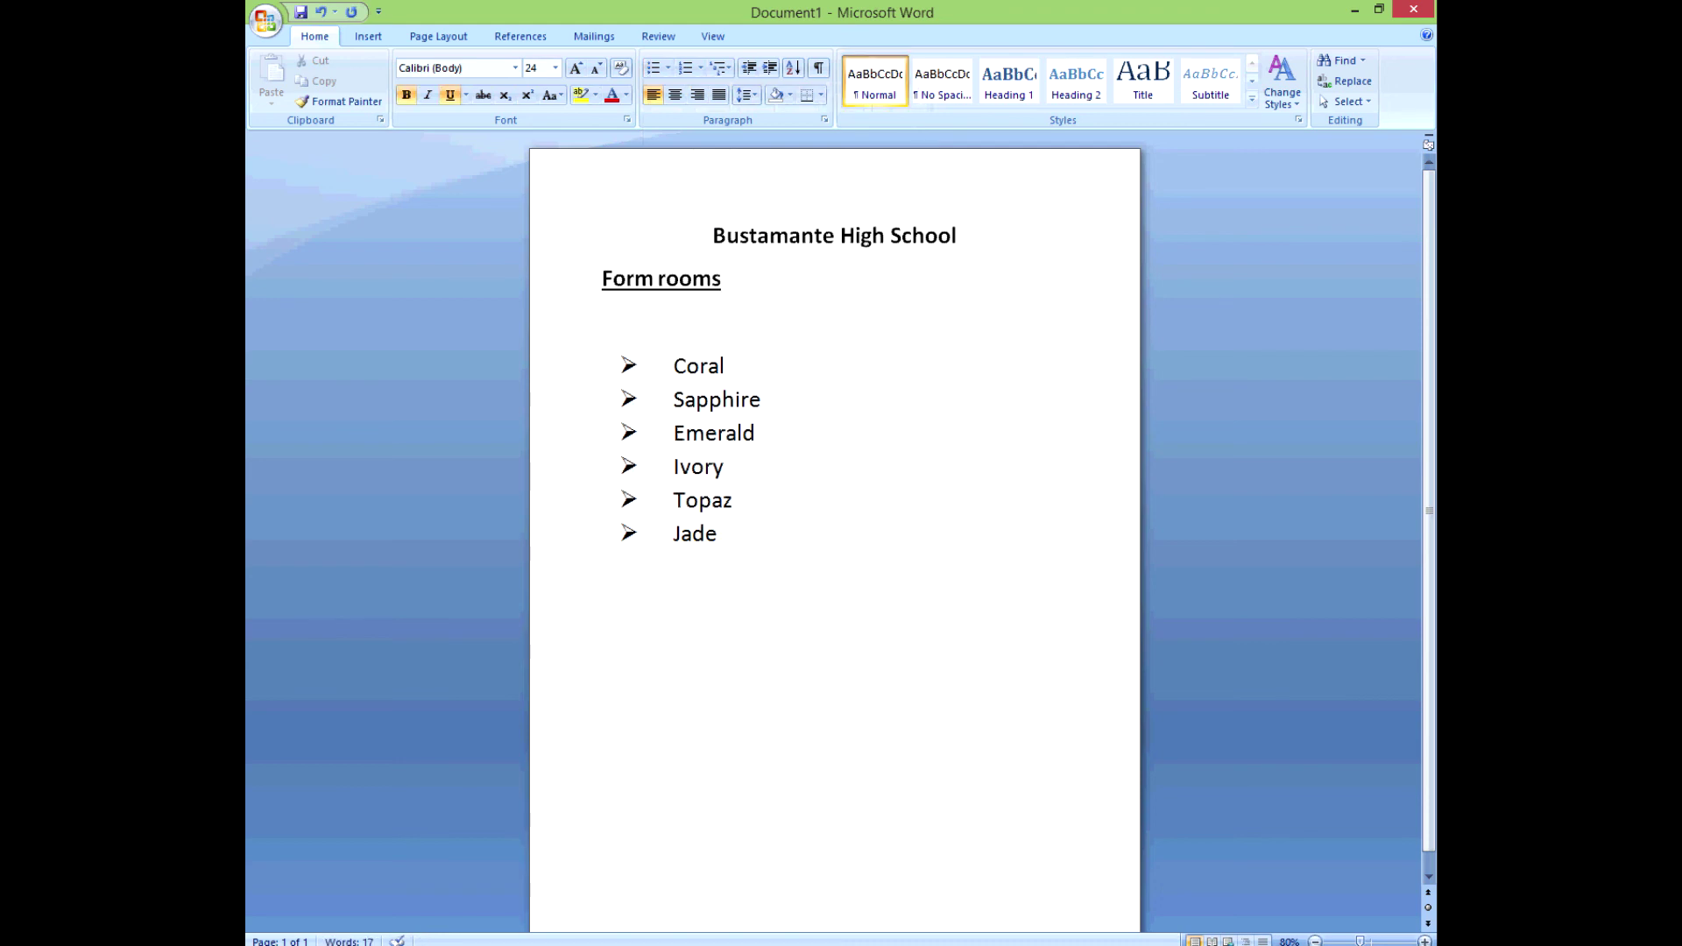
{"action": "left_click", "coordinate": [771, 606]}
Step: Change the list from Coral to Jade to a numbered list in the 1), 2), 3) format
{"action": "left_click_drag", "start_coordinate": [733, 549], "coordinate": [639, 363]}
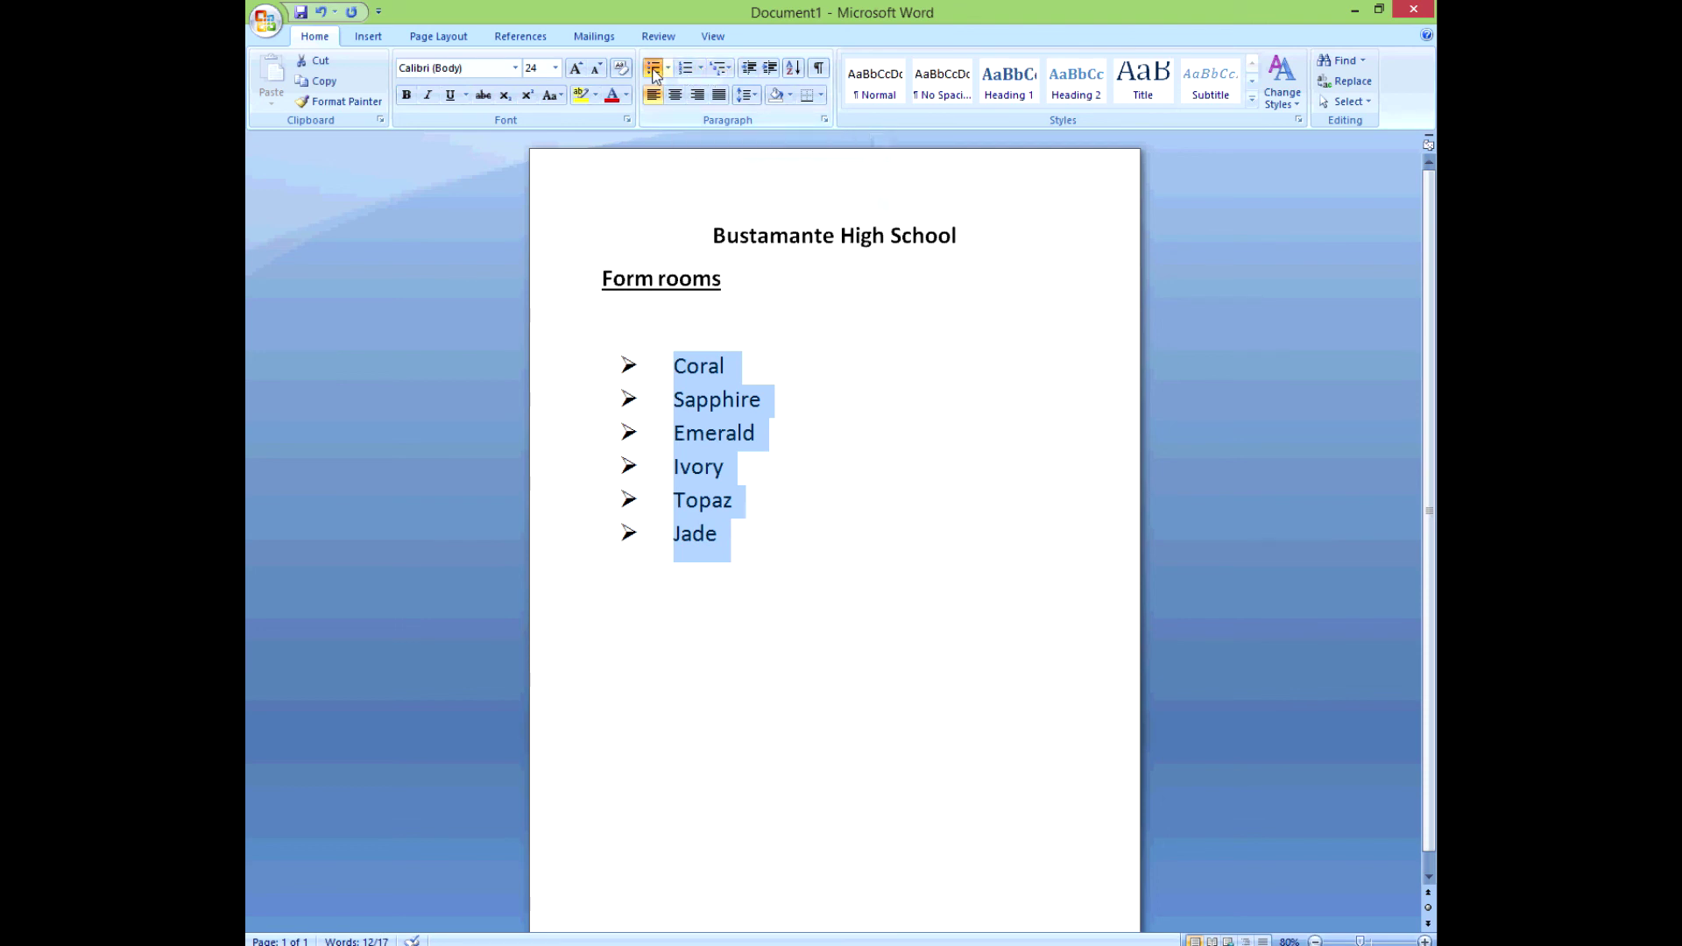
{"action": "left_click", "coordinate": [701, 70]}
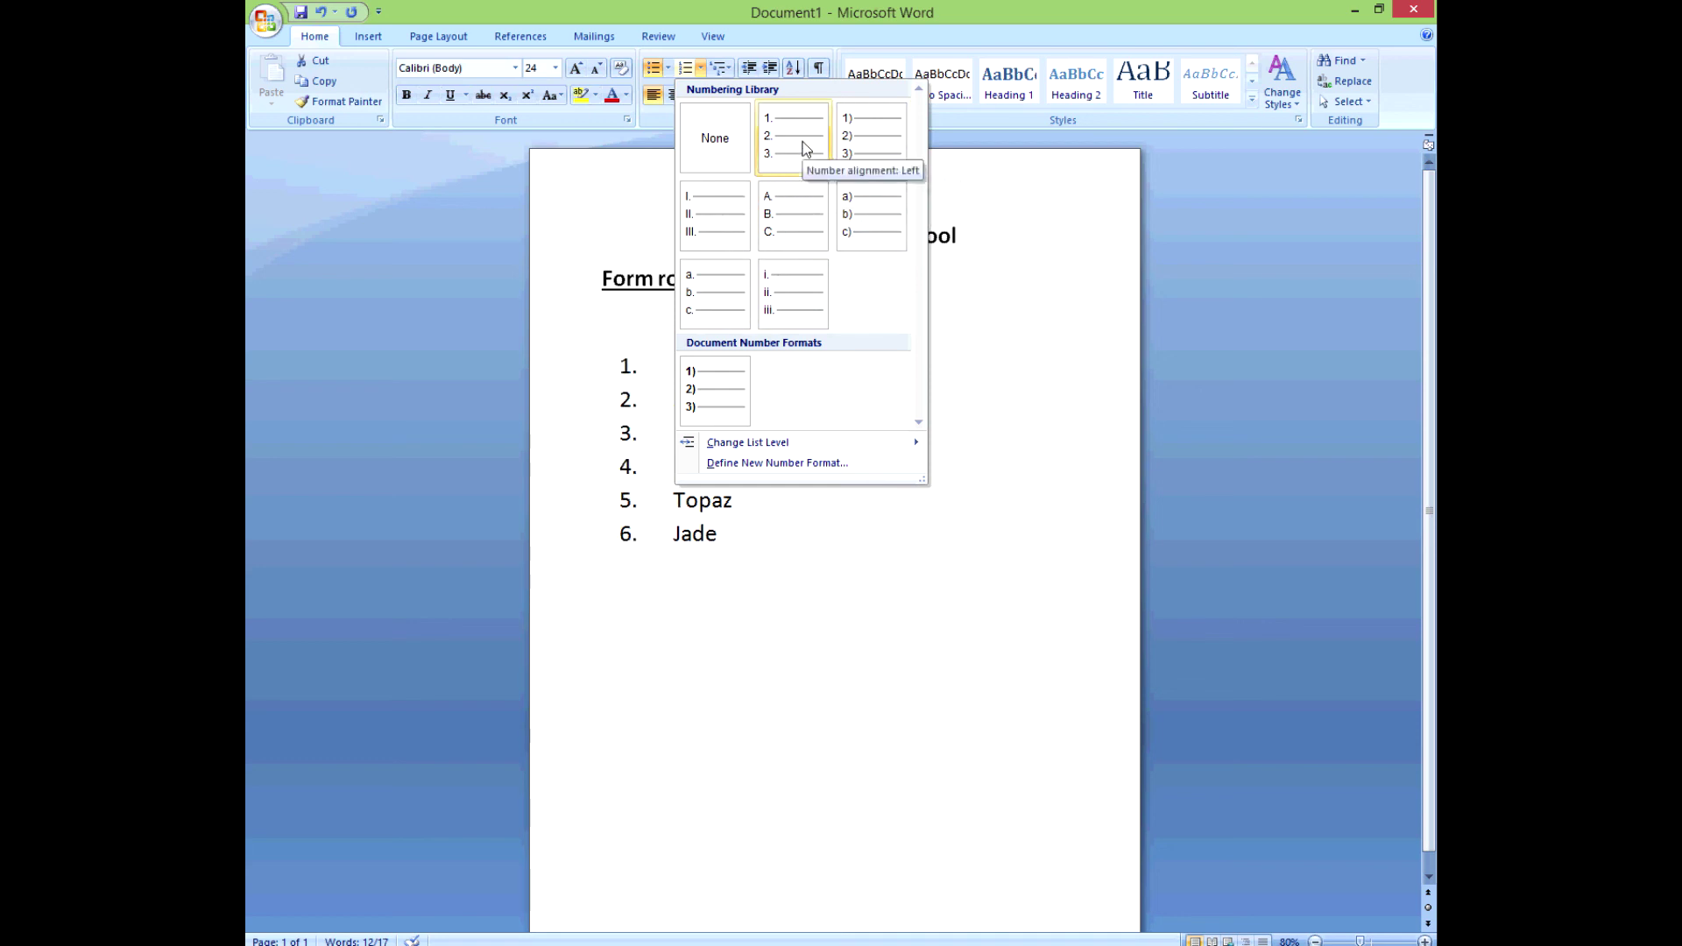
{"action": "left_click", "coordinate": [867, 145]}
{"action": "left_click", "coordinate": [716, 762]}
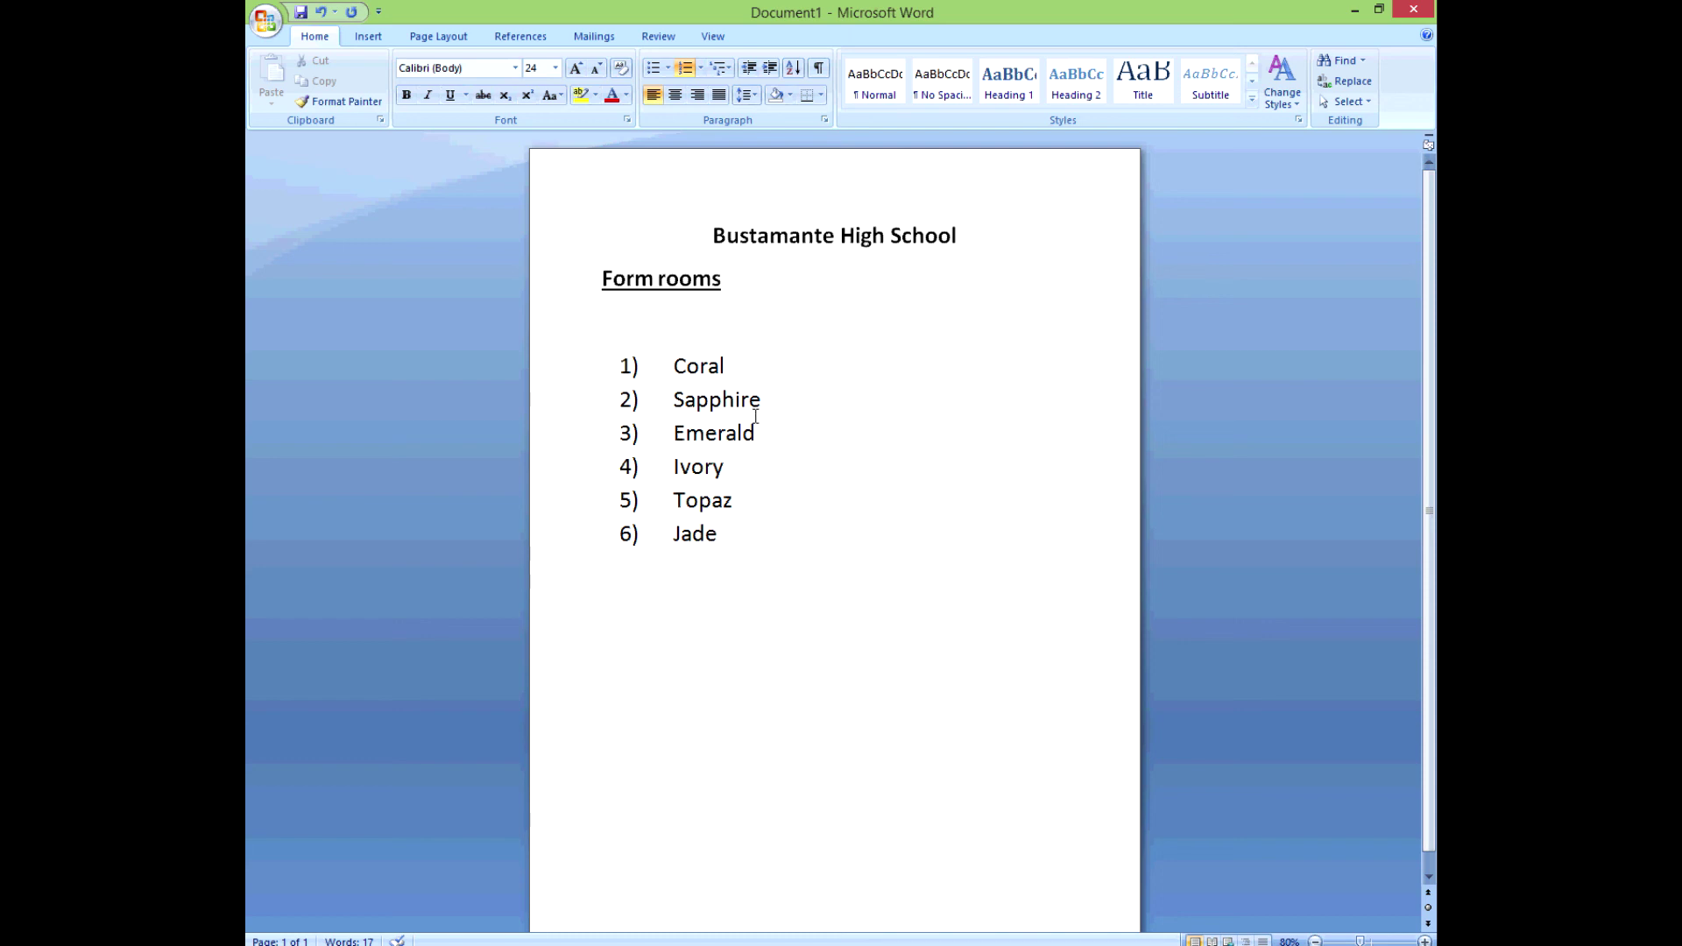
Step: Highlight the Sapphire list item in turquoise
{"action": "left_click_drag", "start_coordinate": [775, 401], "coordinate": [673, 401]}
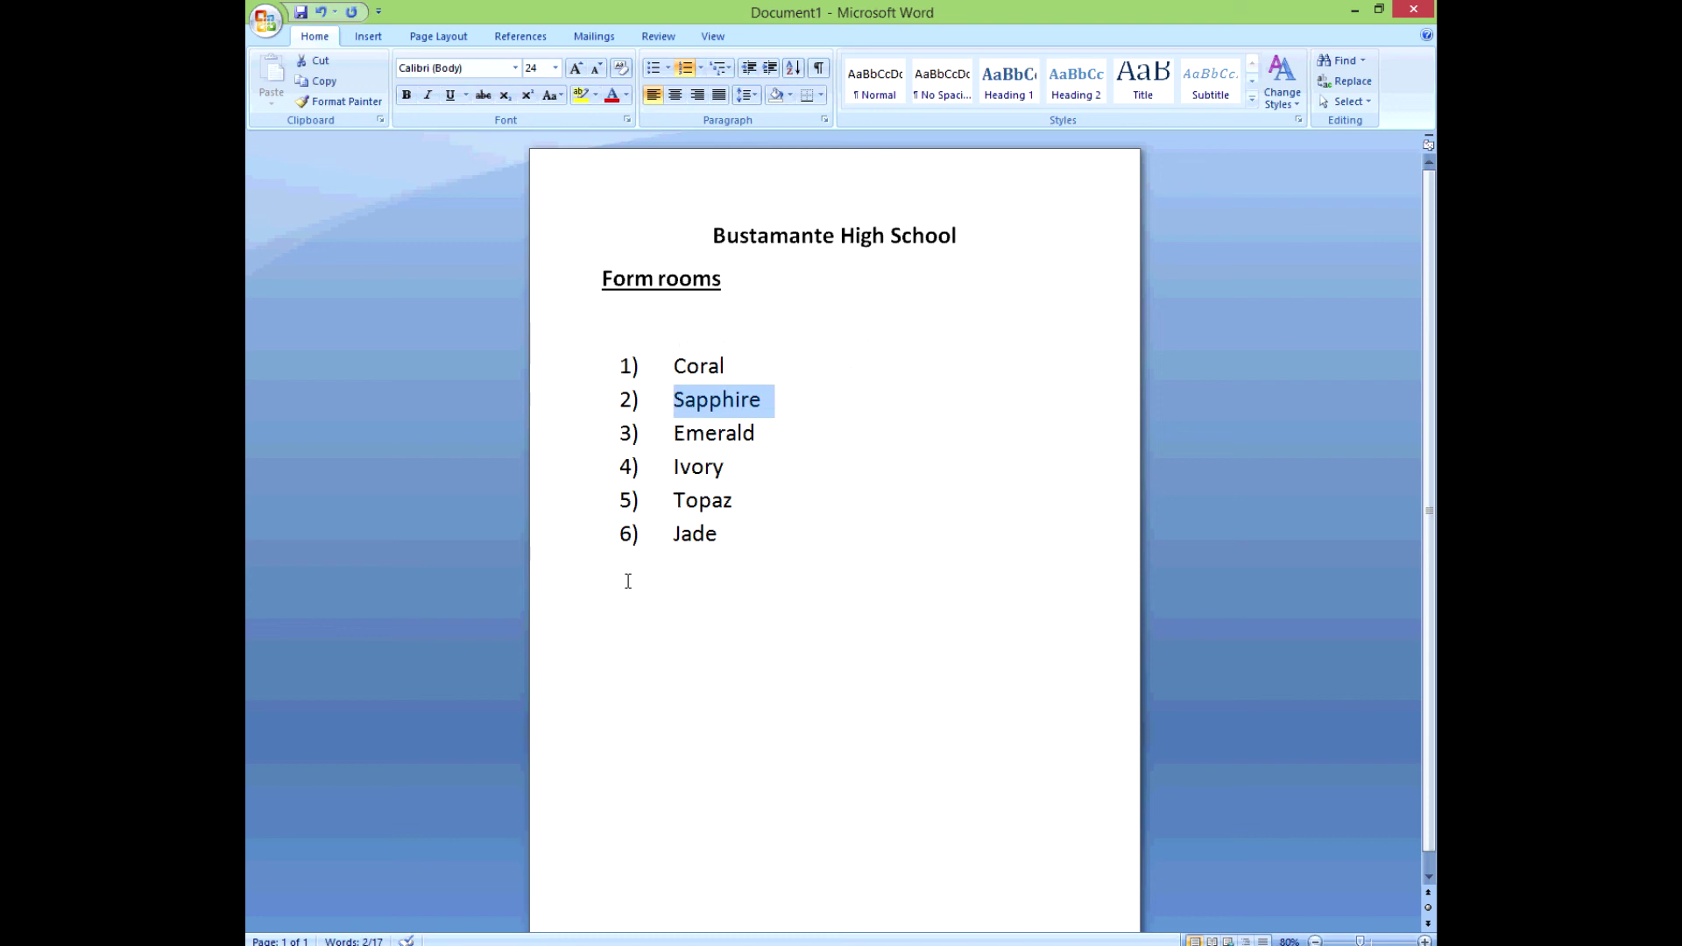
{"action": "left_click", "coordinate": [595, 97]}
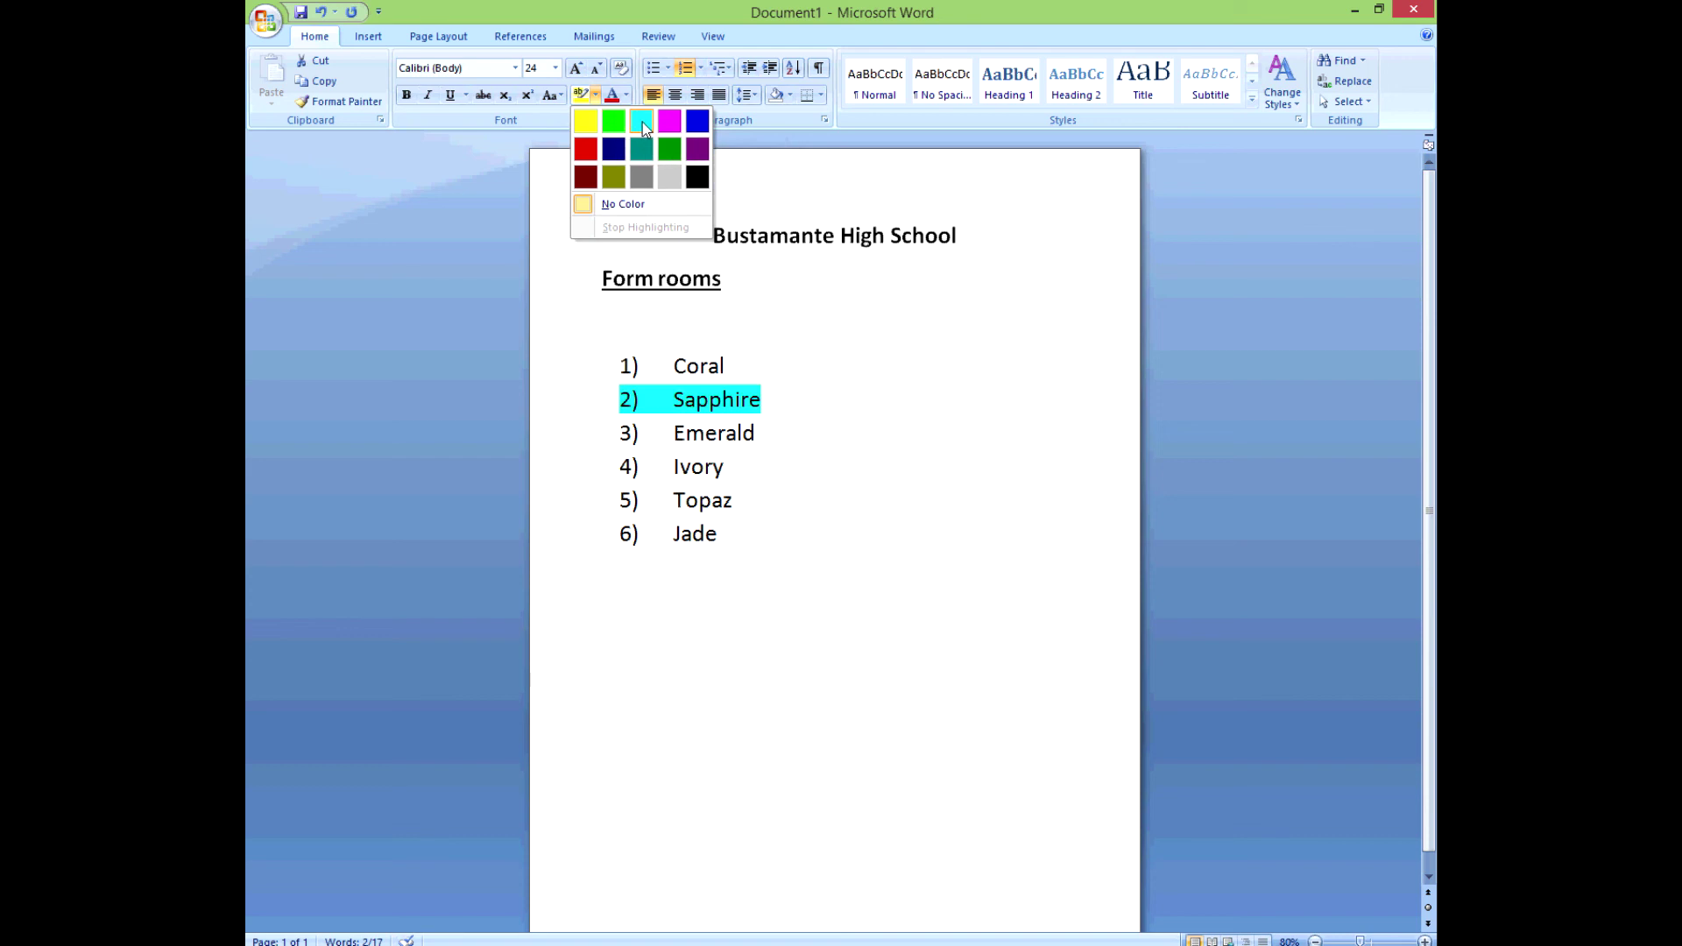
{"action": "left_click", "coordinate": [644, 123]}
{"action": "left_click", "coordinate": [867, 710]}
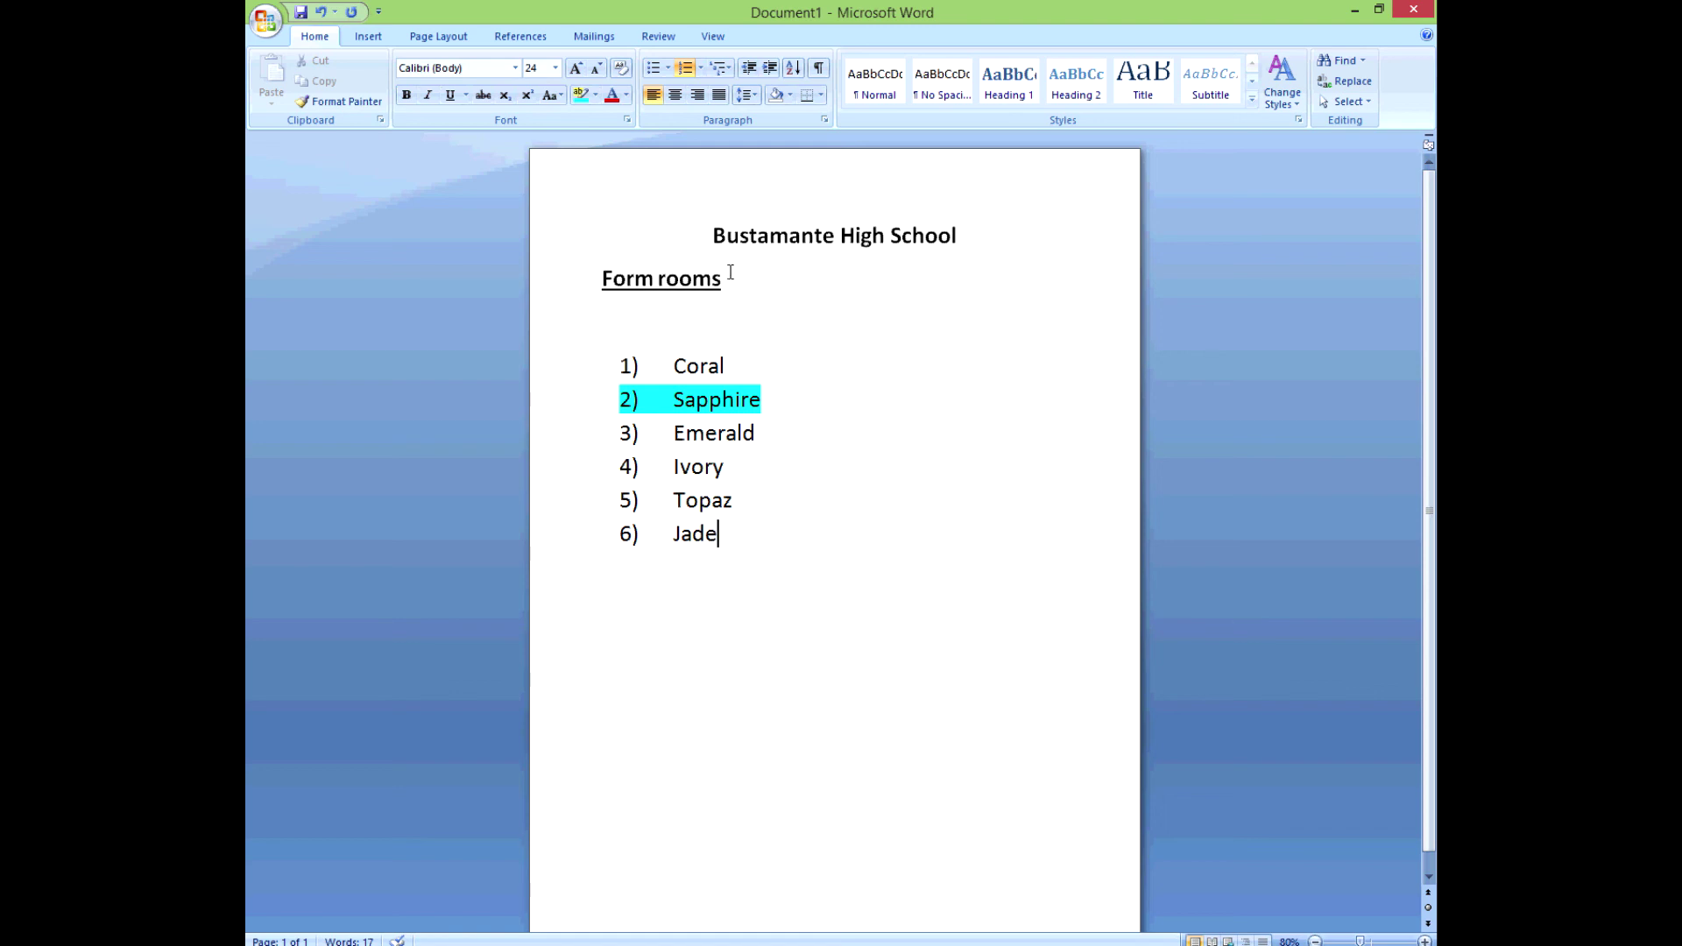
Step: Try centre and right alignment on the "Form rooms" line, and return it to left alignment
{"action": "left_click_drag", "start_coordinate": [730, 283], "coordinate": [565, 281]}
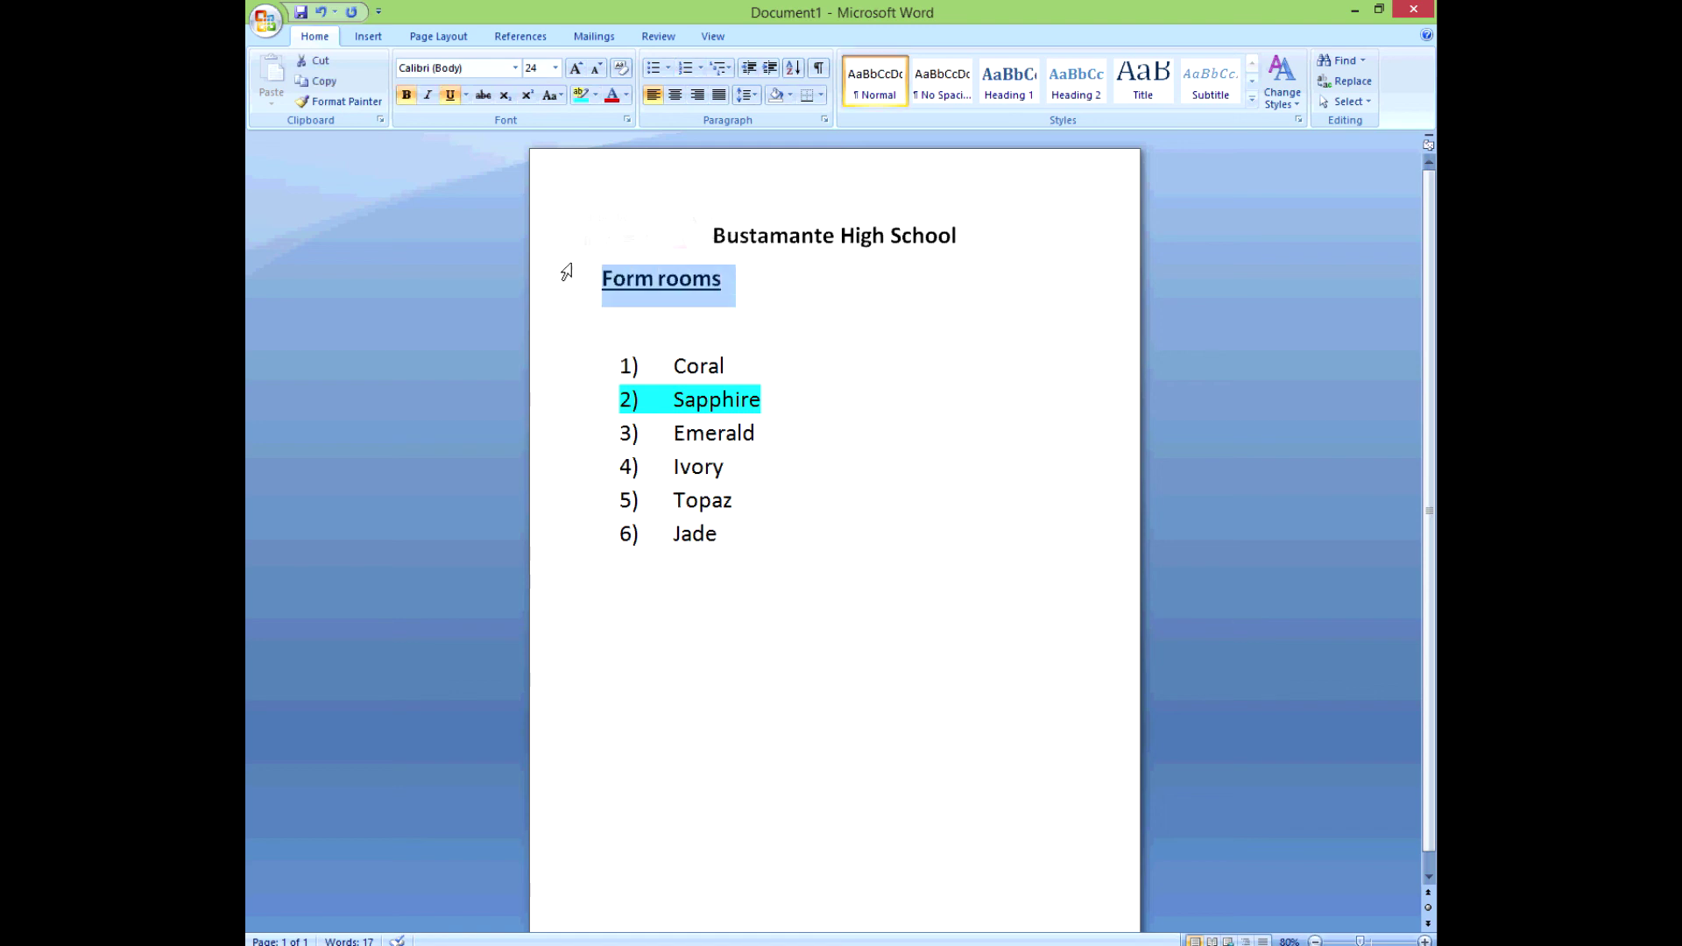
{"action": "left_click", "coordinate": [676, 96]}
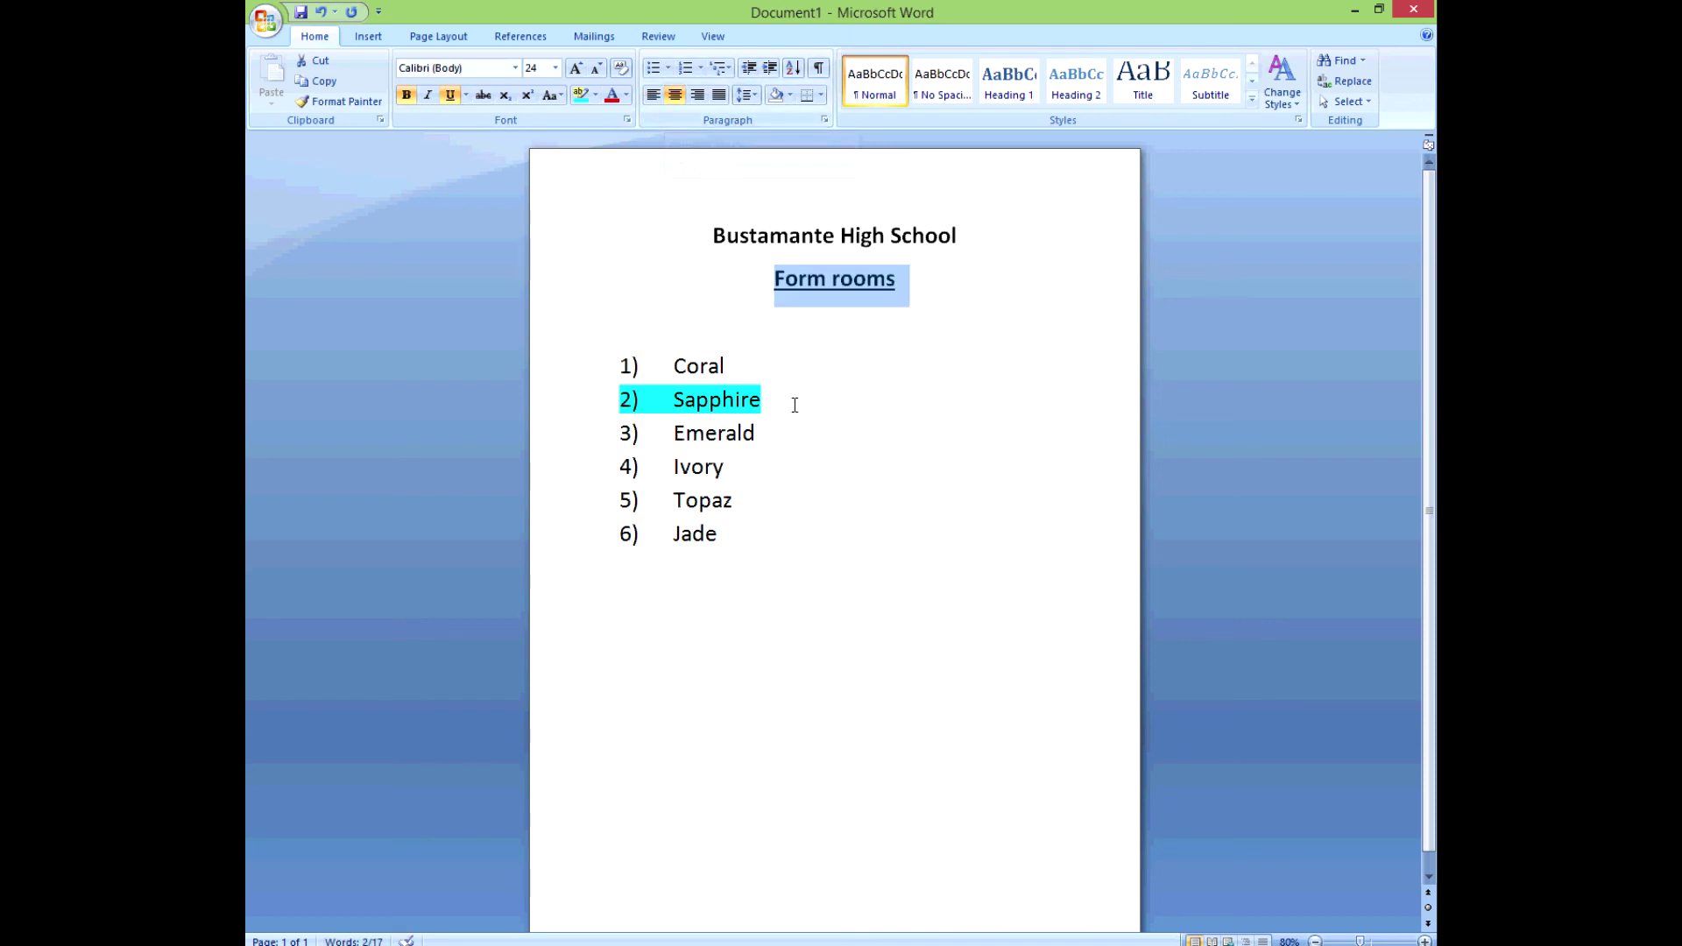
{"action": "left_click", "coordinate": [698, 96]}
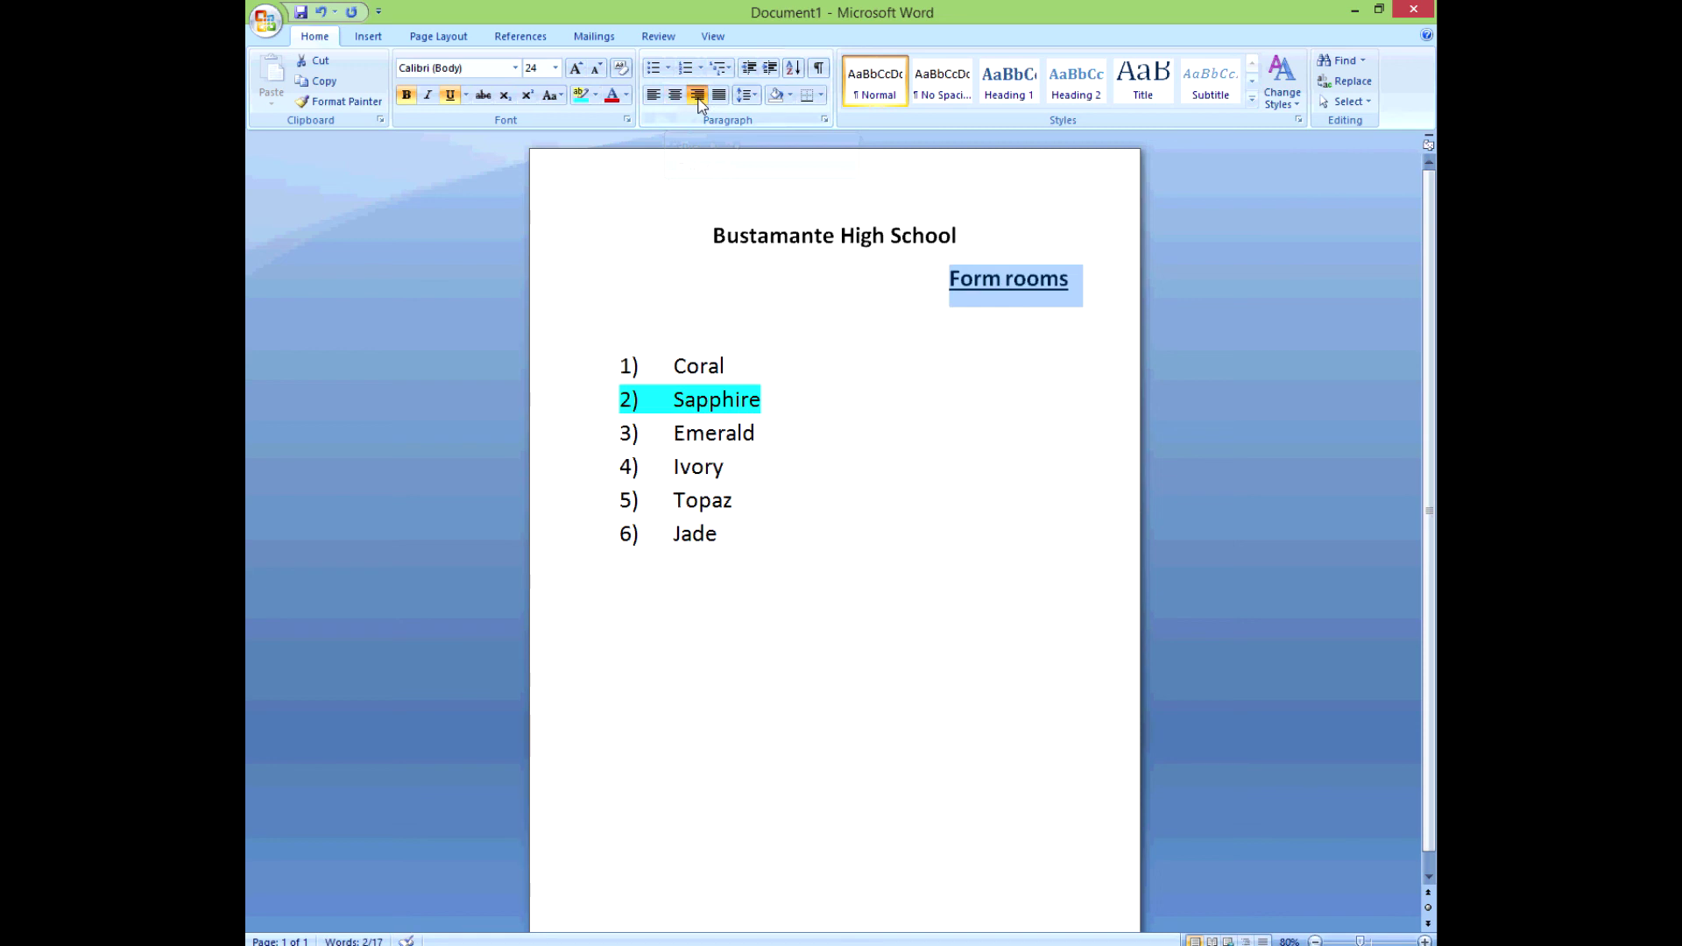
{"action": "left_click", "coordinate": [653, 96]}
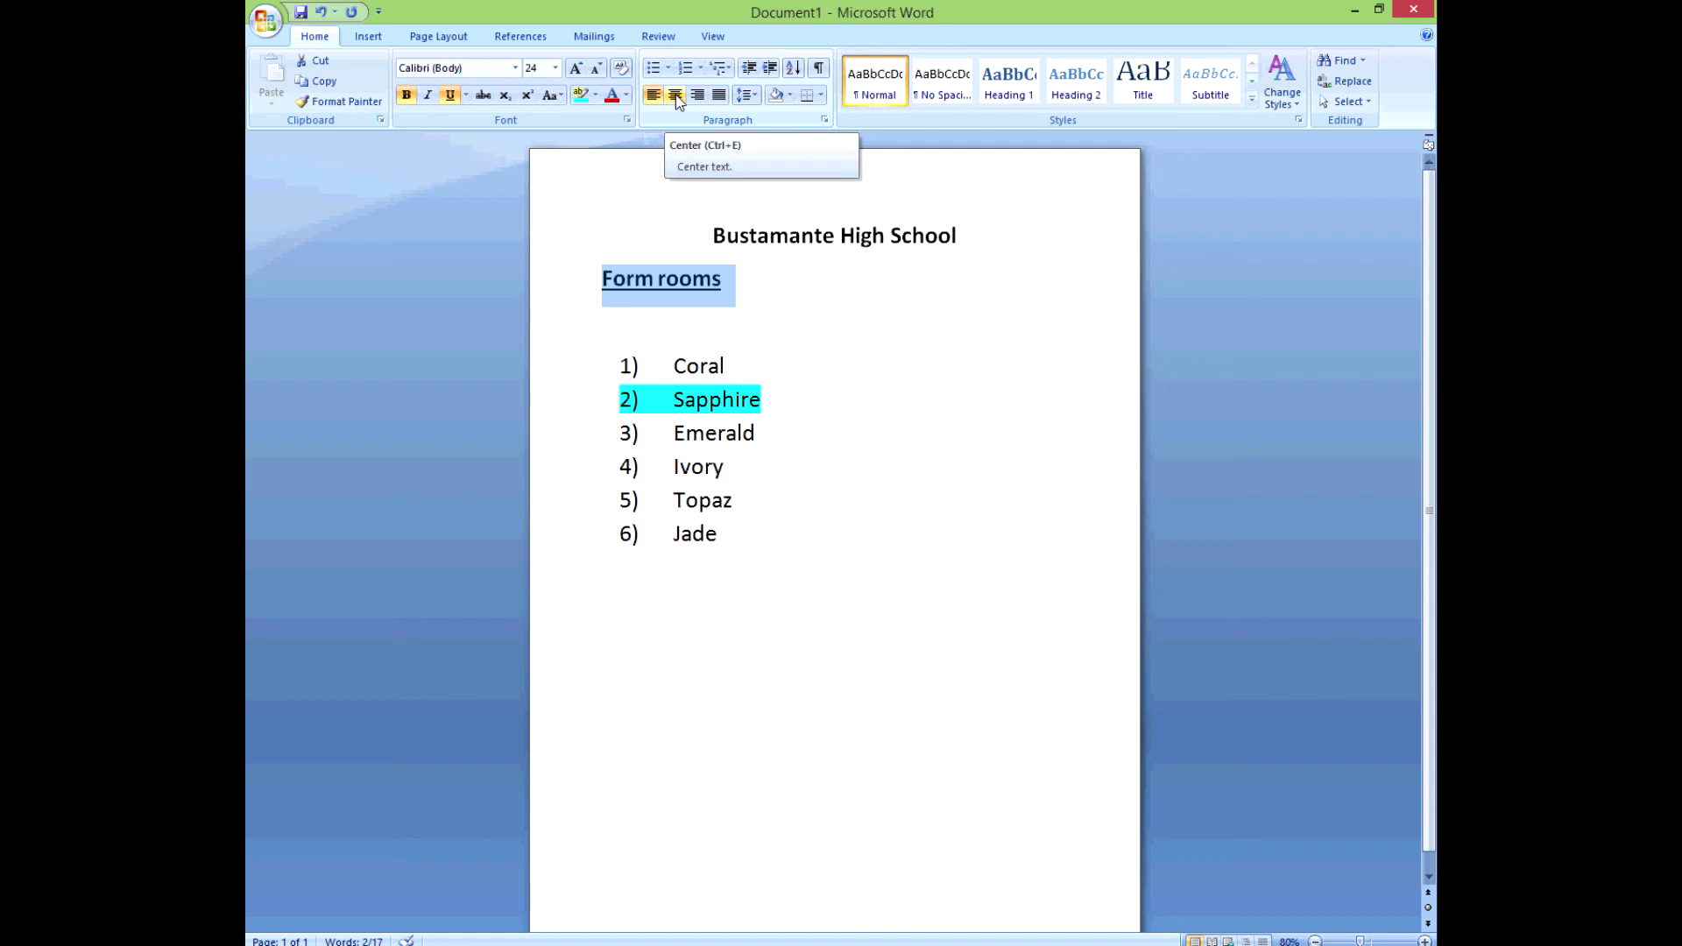
{"action": "left_click", "coordinate": [675, 96]}
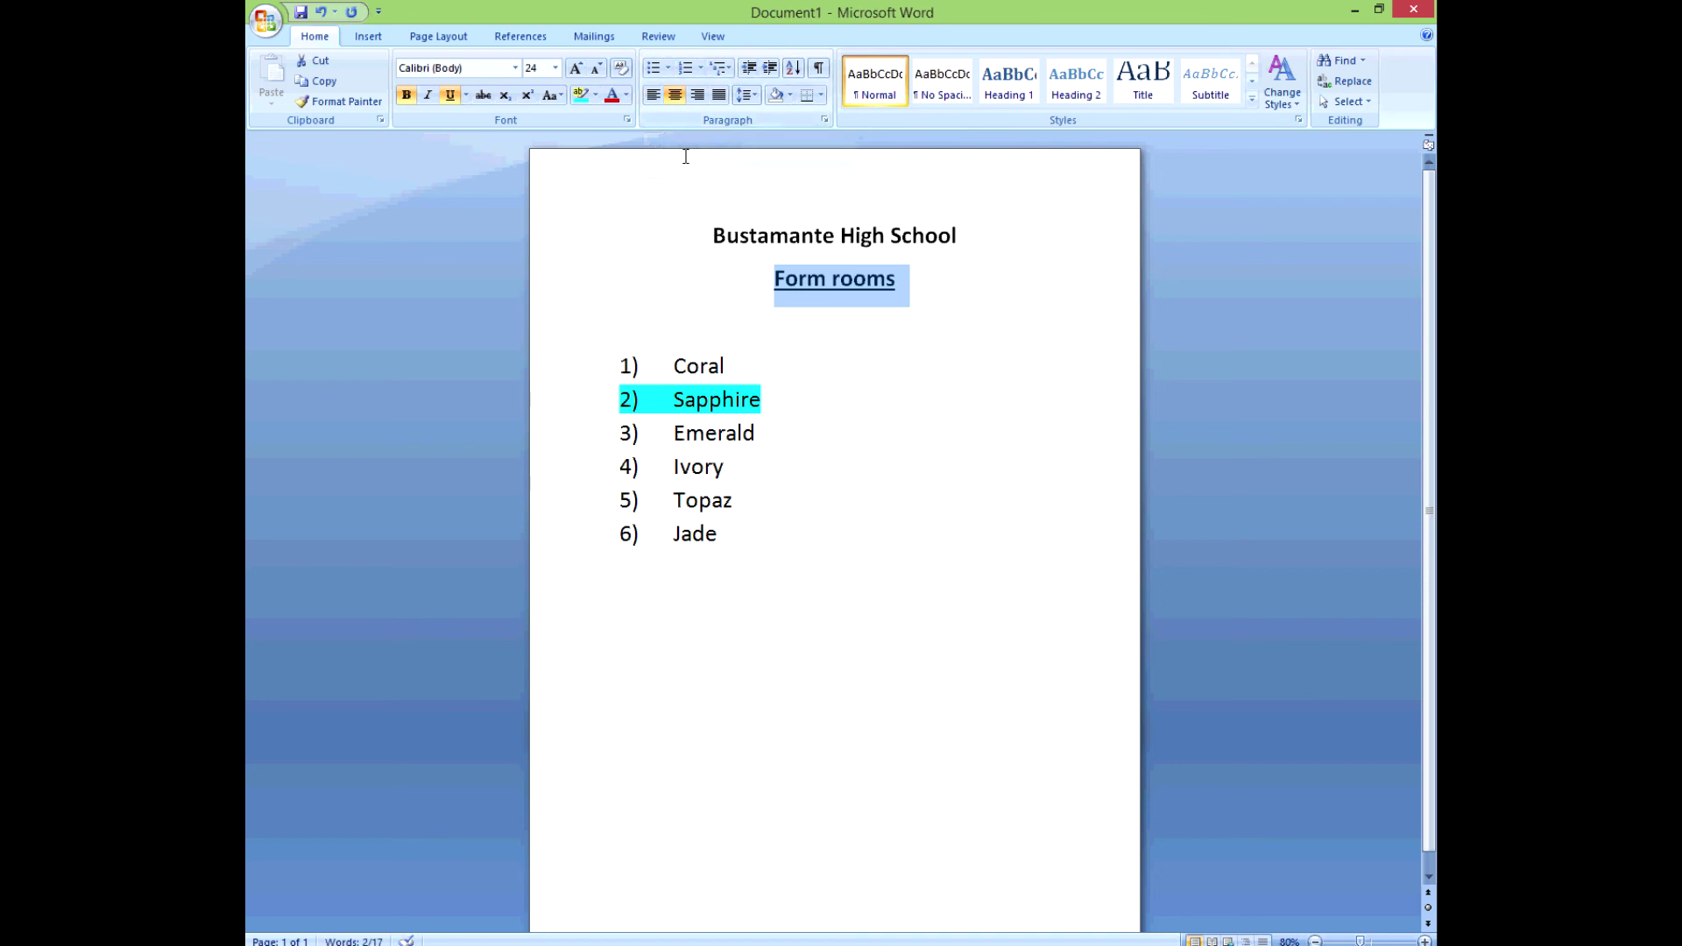
{"action": "left_click", "coordinate": [653, 95]}
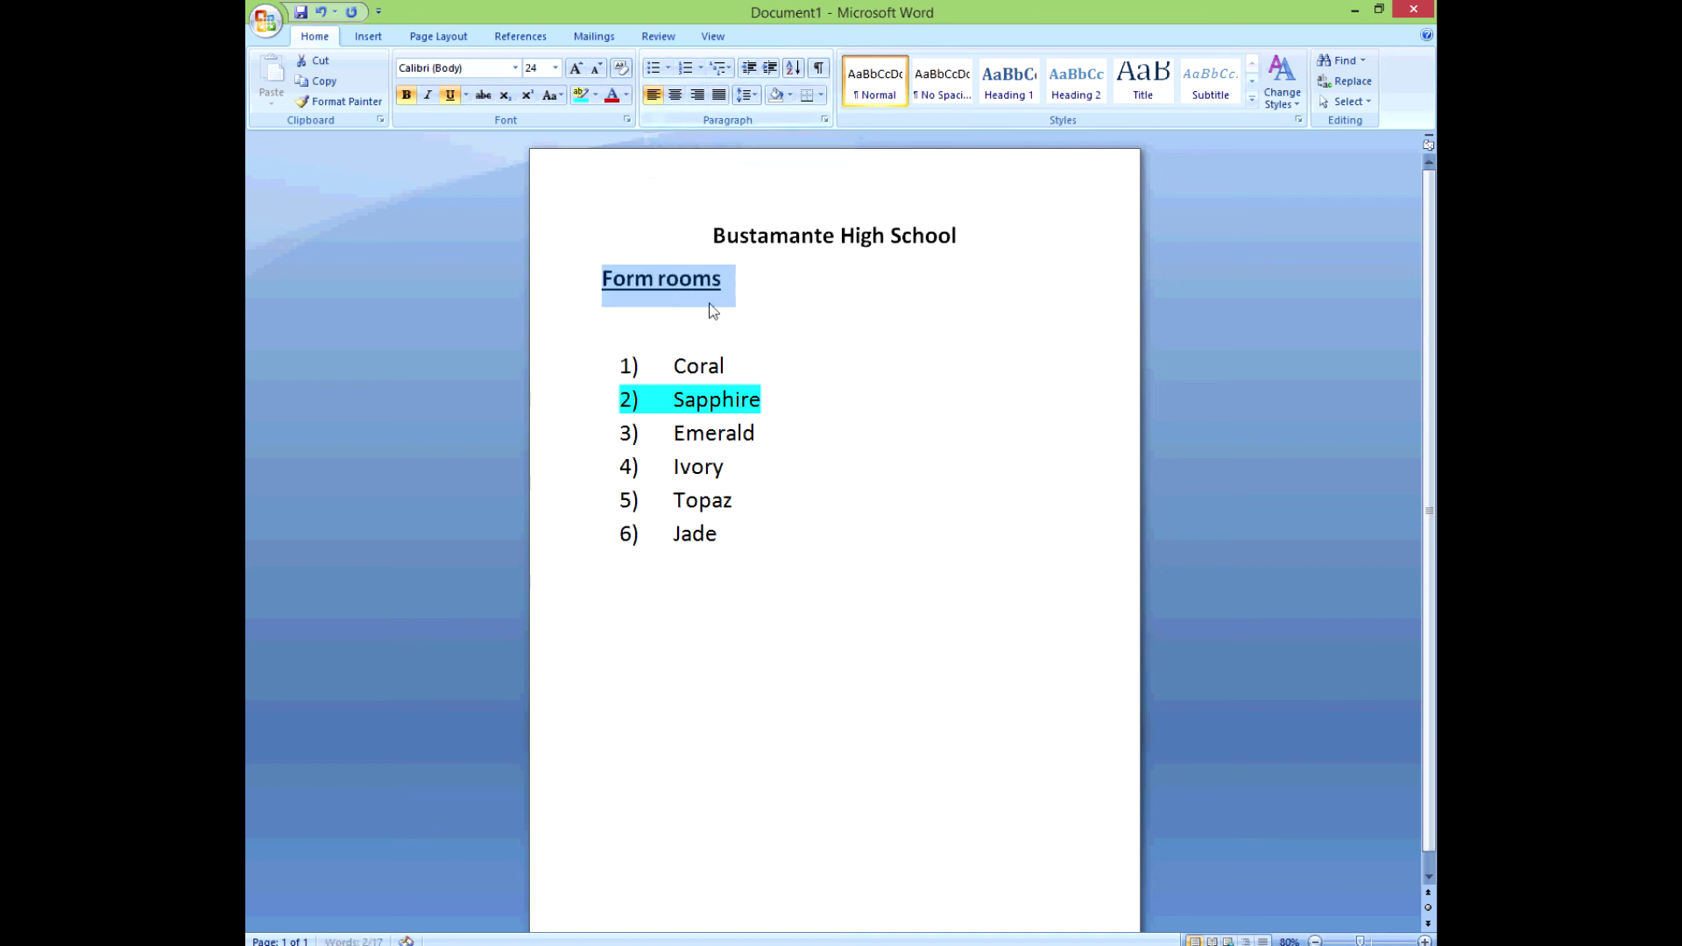
Step: Insert a blank line between the heading "Bustamante High School" and "Form rooms"
{"action": "left_click", "coordinate": [966, 221]}
{"action": "key", "text": "Return"}
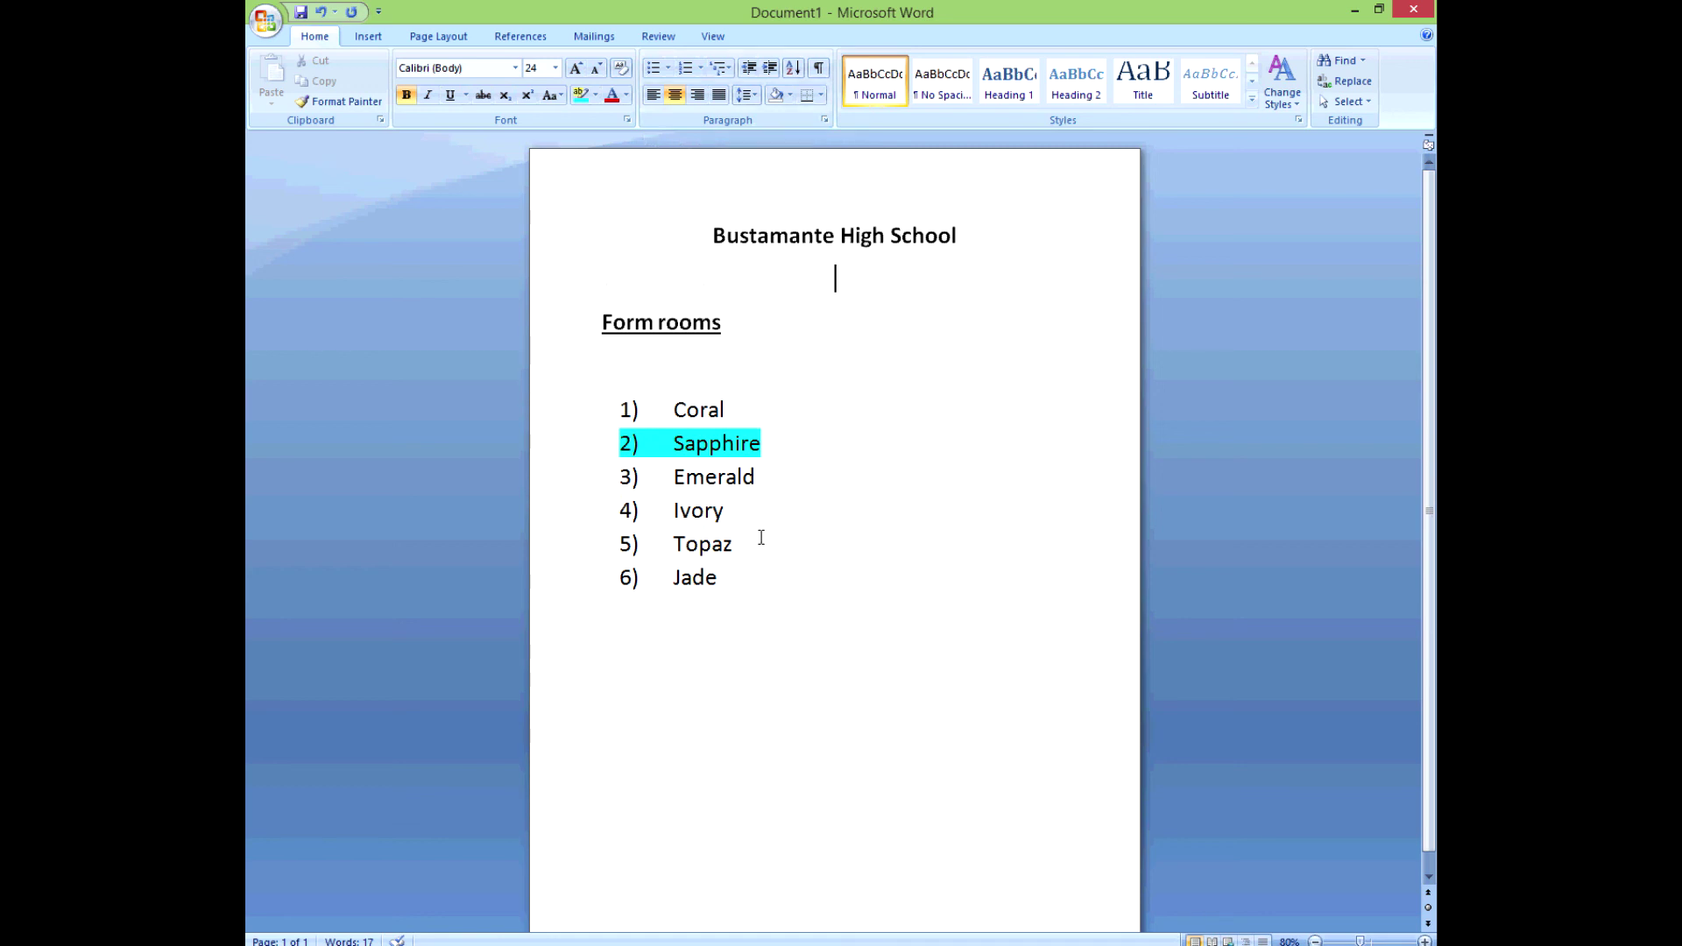
Step: Apply light green paragraph shading to the Topaz list item
{"action": "left_click_drag", "start_coordinate": [734, 545], "coordinate": [659, 543]}
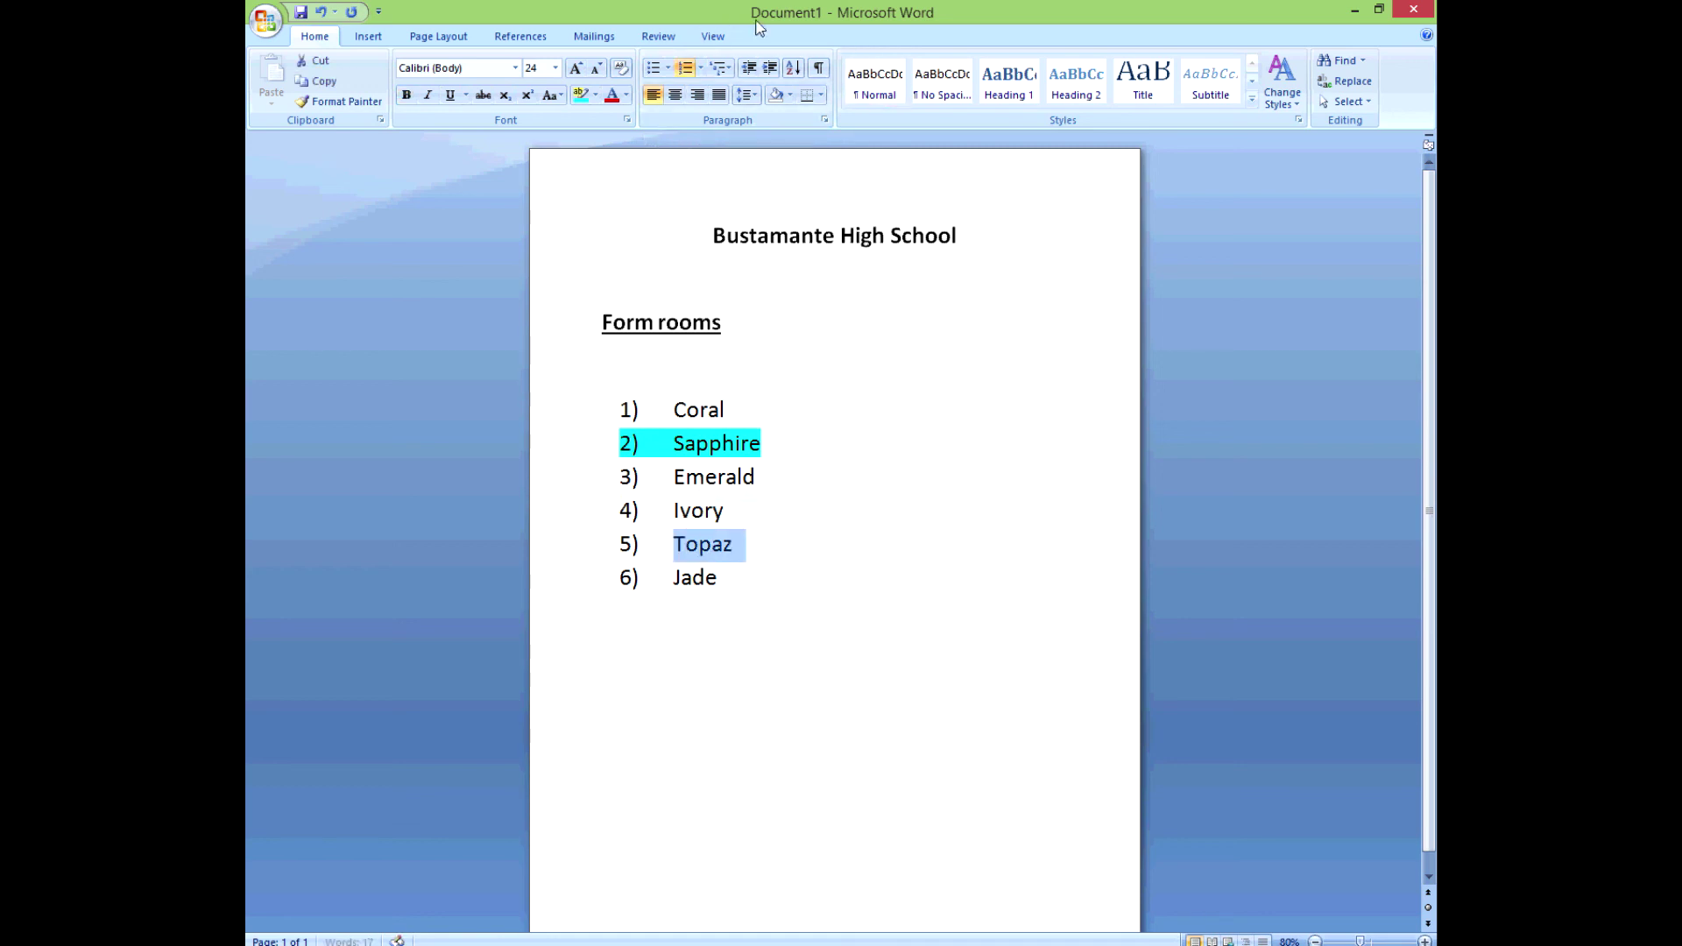
{"action": "left_click", "coordinate": [790, 98]}
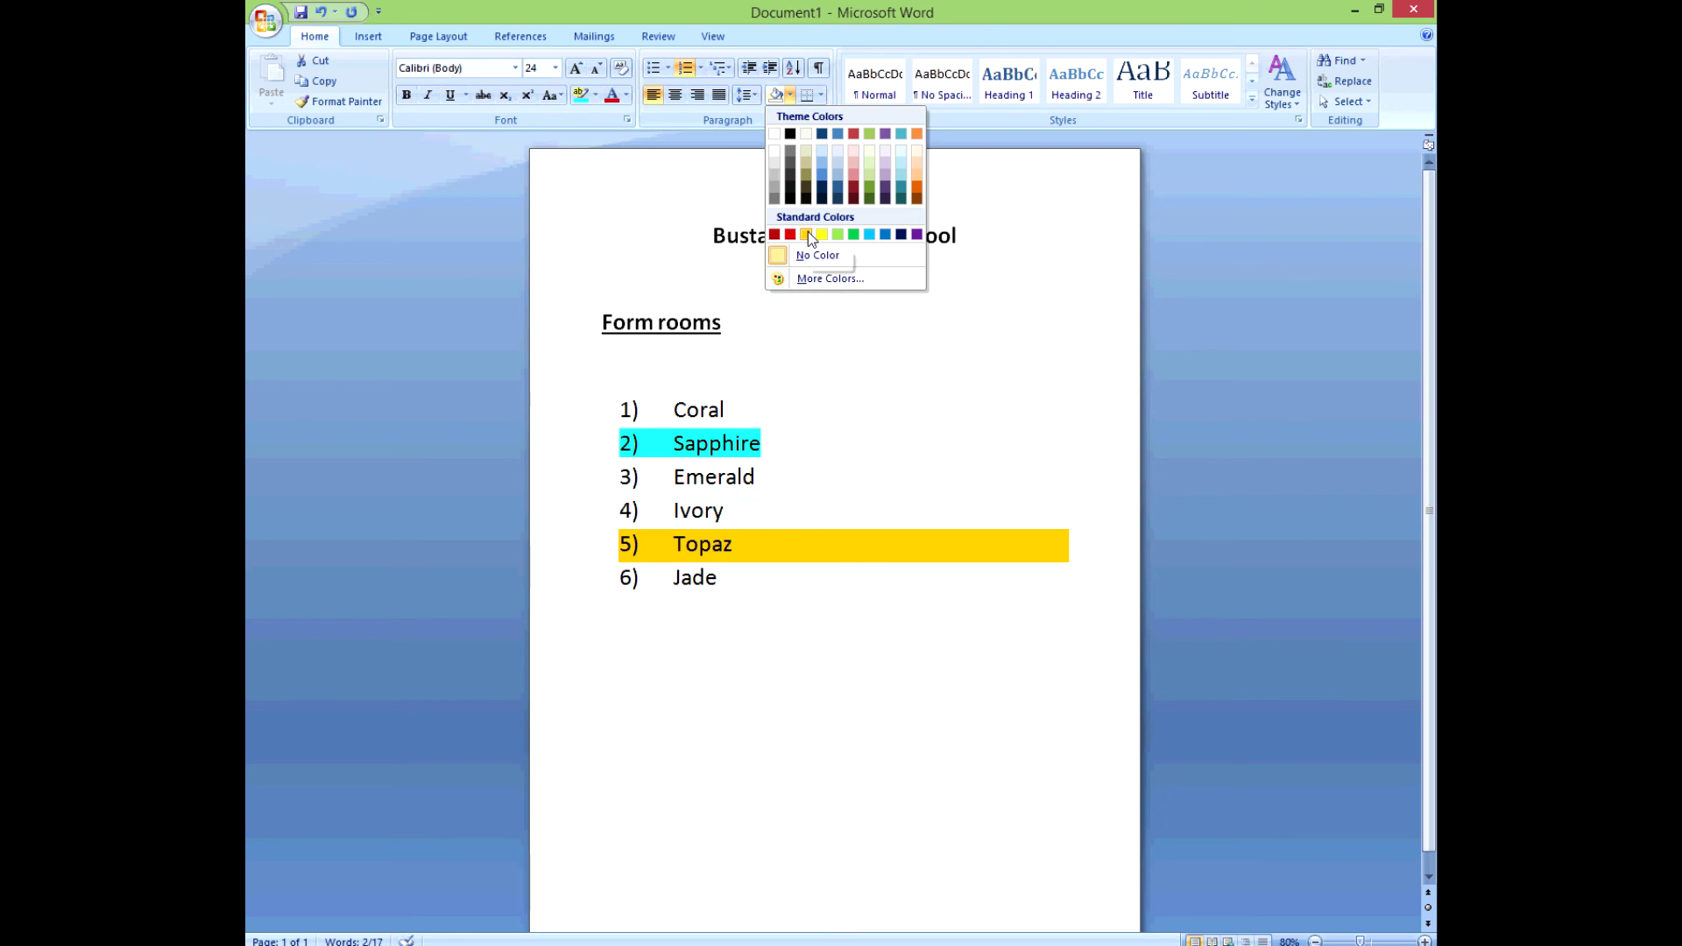
{"action": "left_click", "coordinate": [838, 234]}
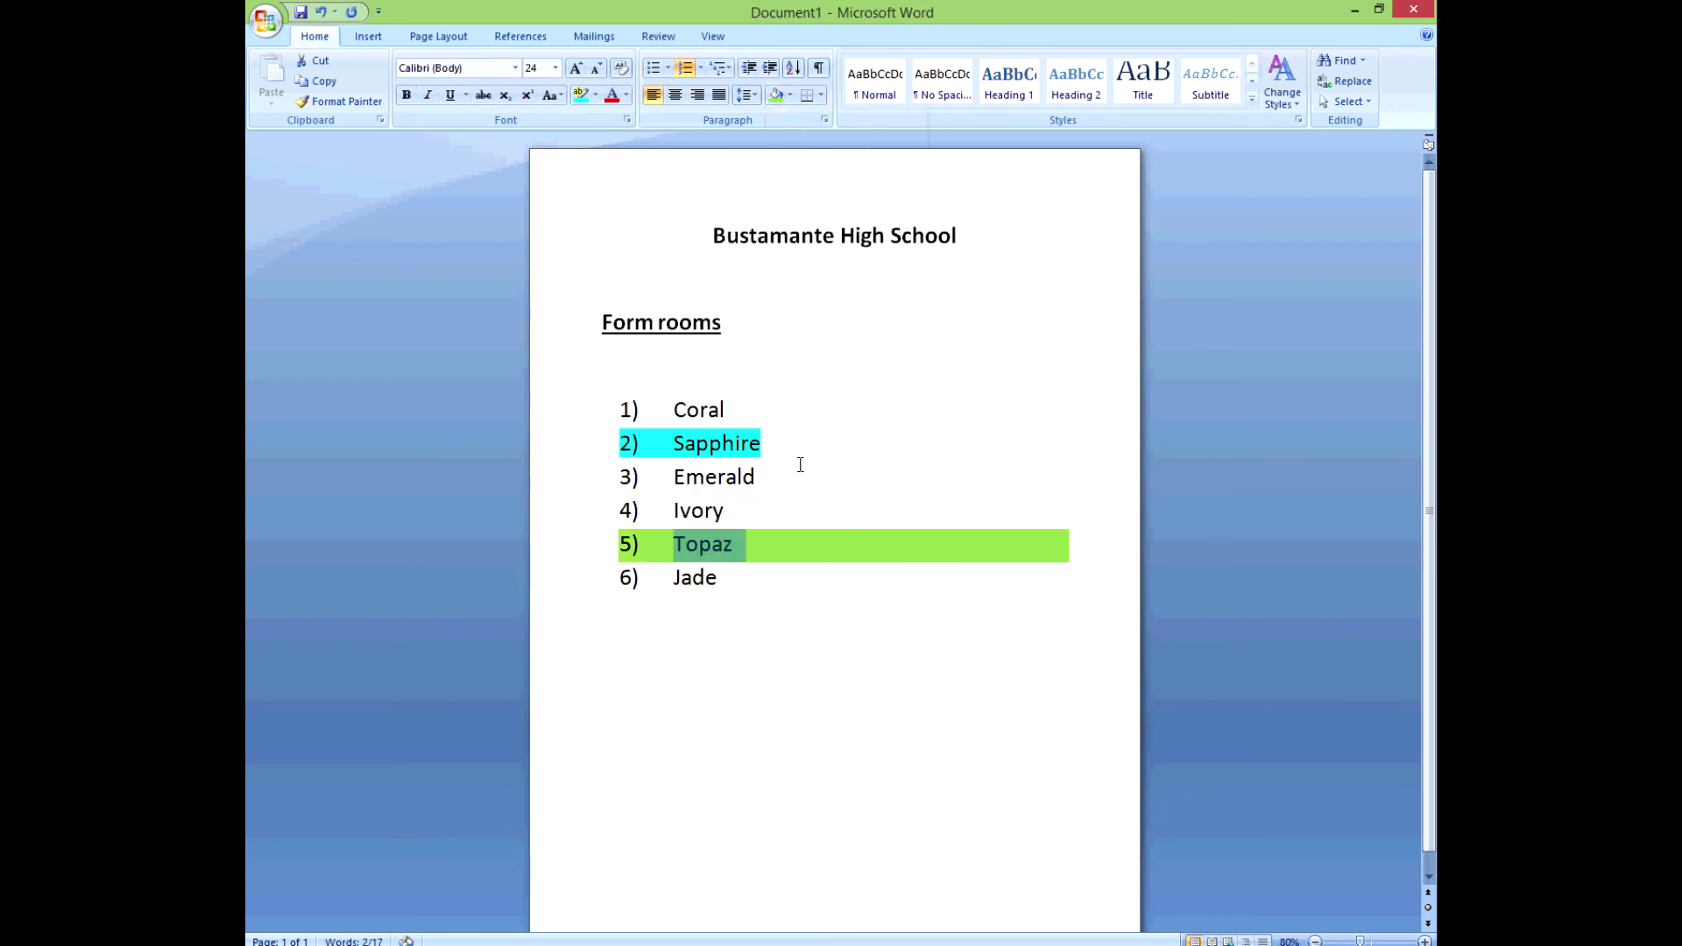
{"action": "left_click", "coordinate": [713, 755]}
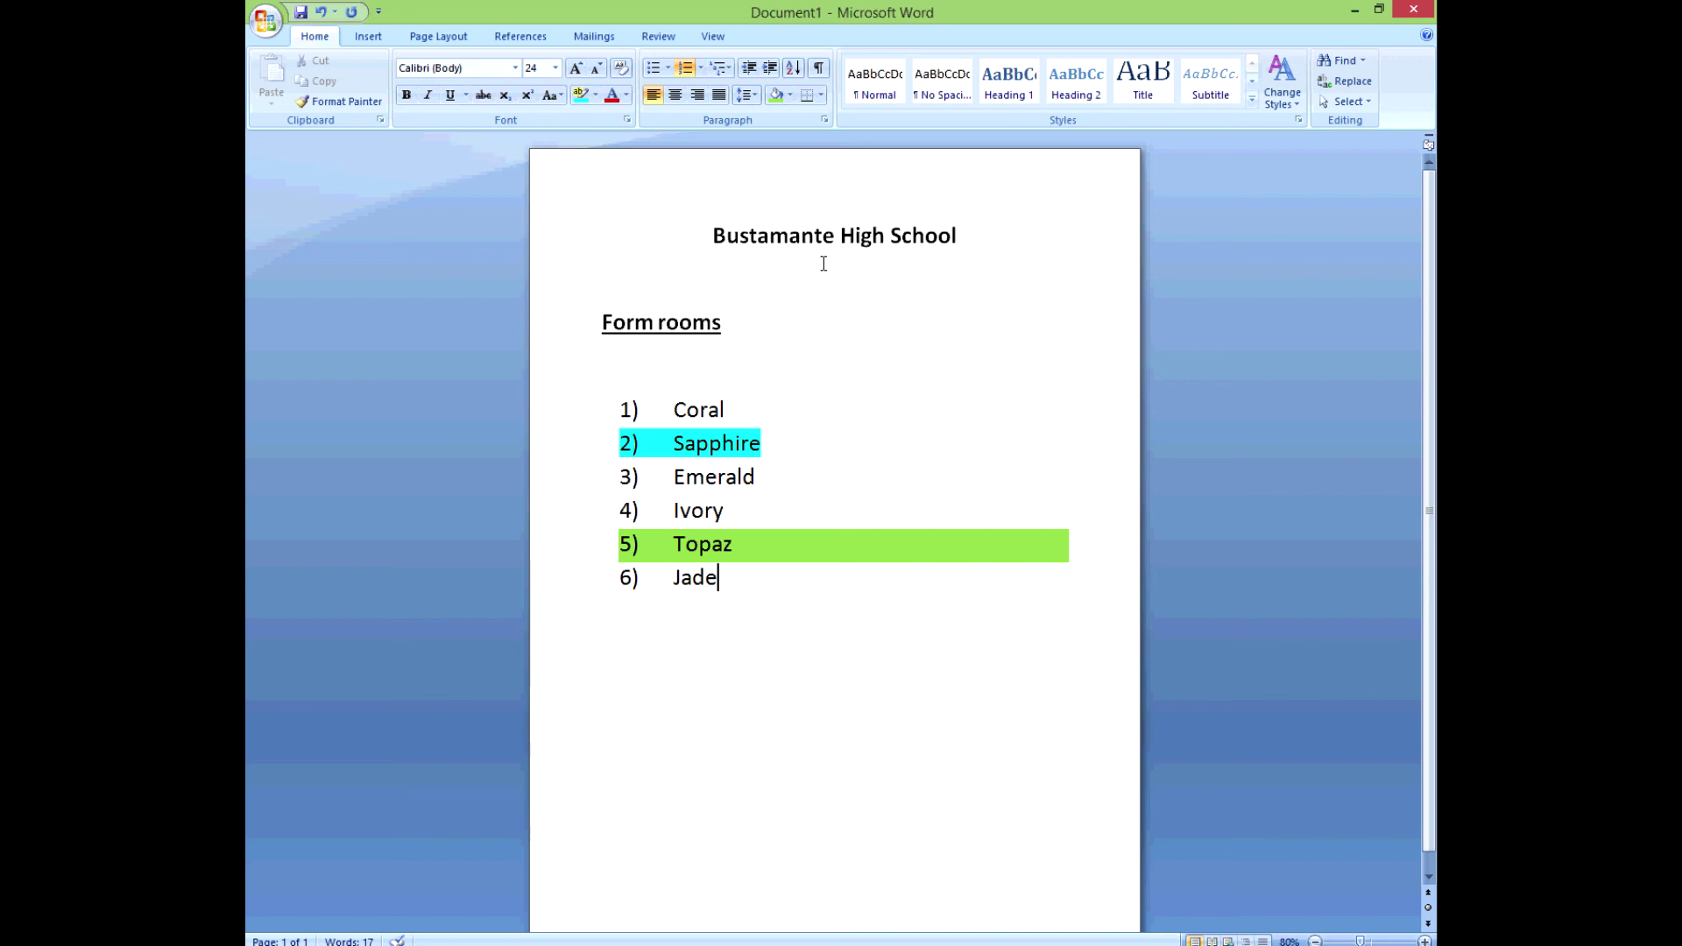
Step: Set the heading "Bustamante High School" to the Monotype Corsiva font at size 48
{"action": "left_click_drag", "start_coordinate": [986, 232], "coordinate": [732, 229]}
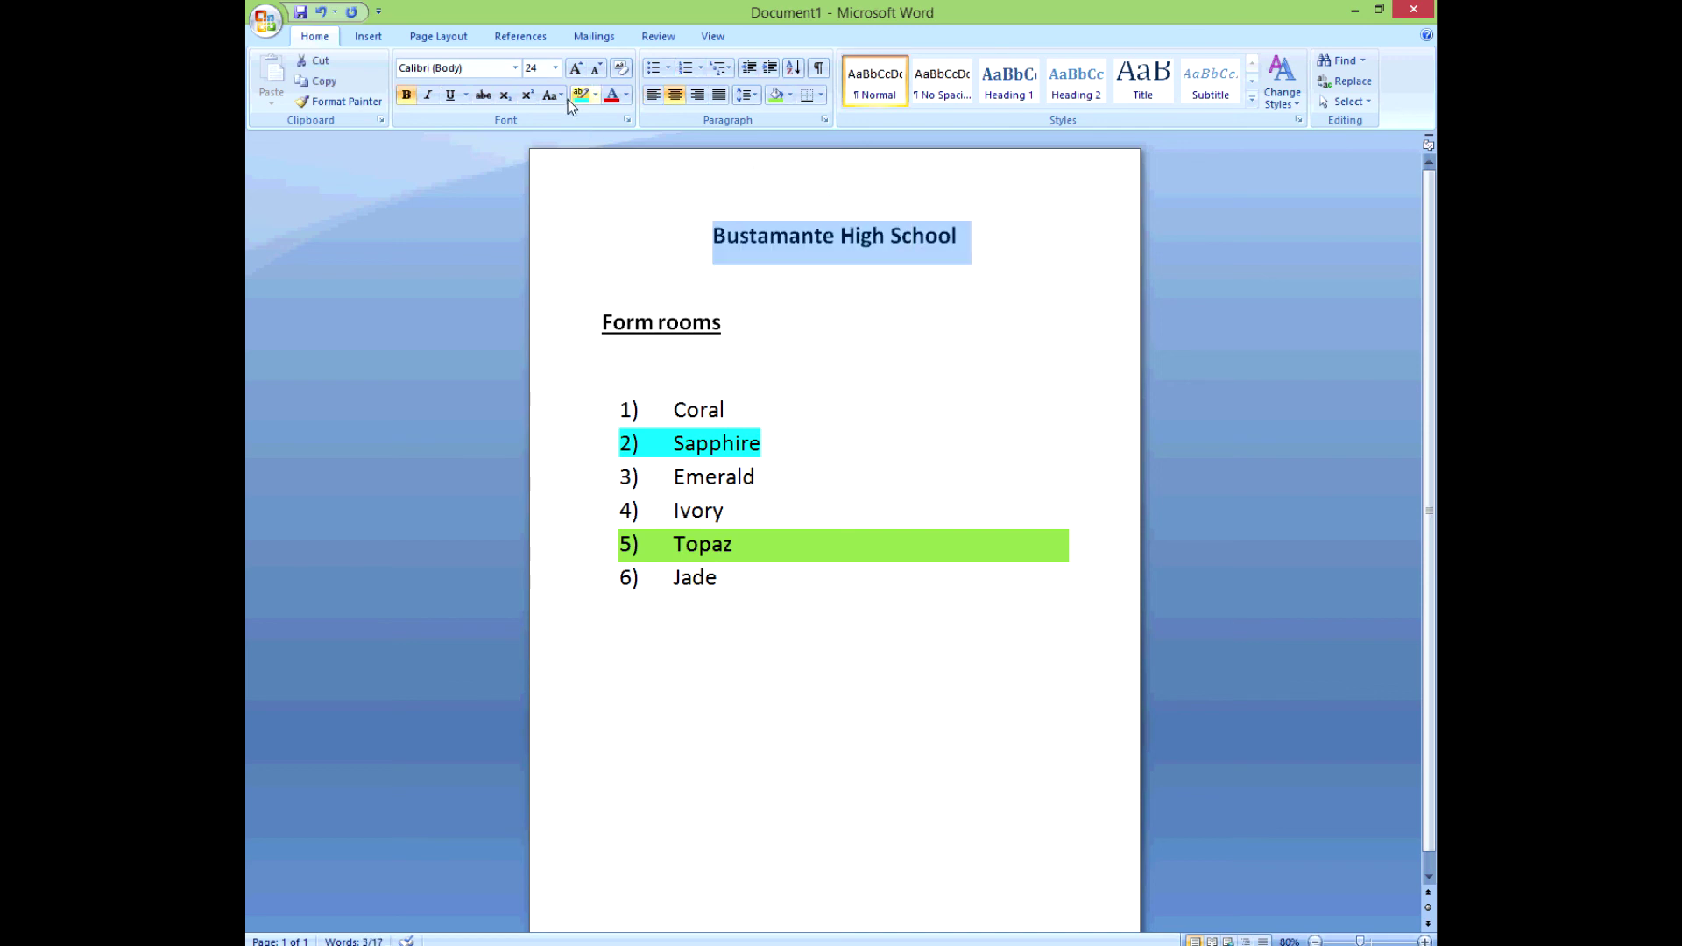
{"action": "left_click", "coordinate": [516, 68]}
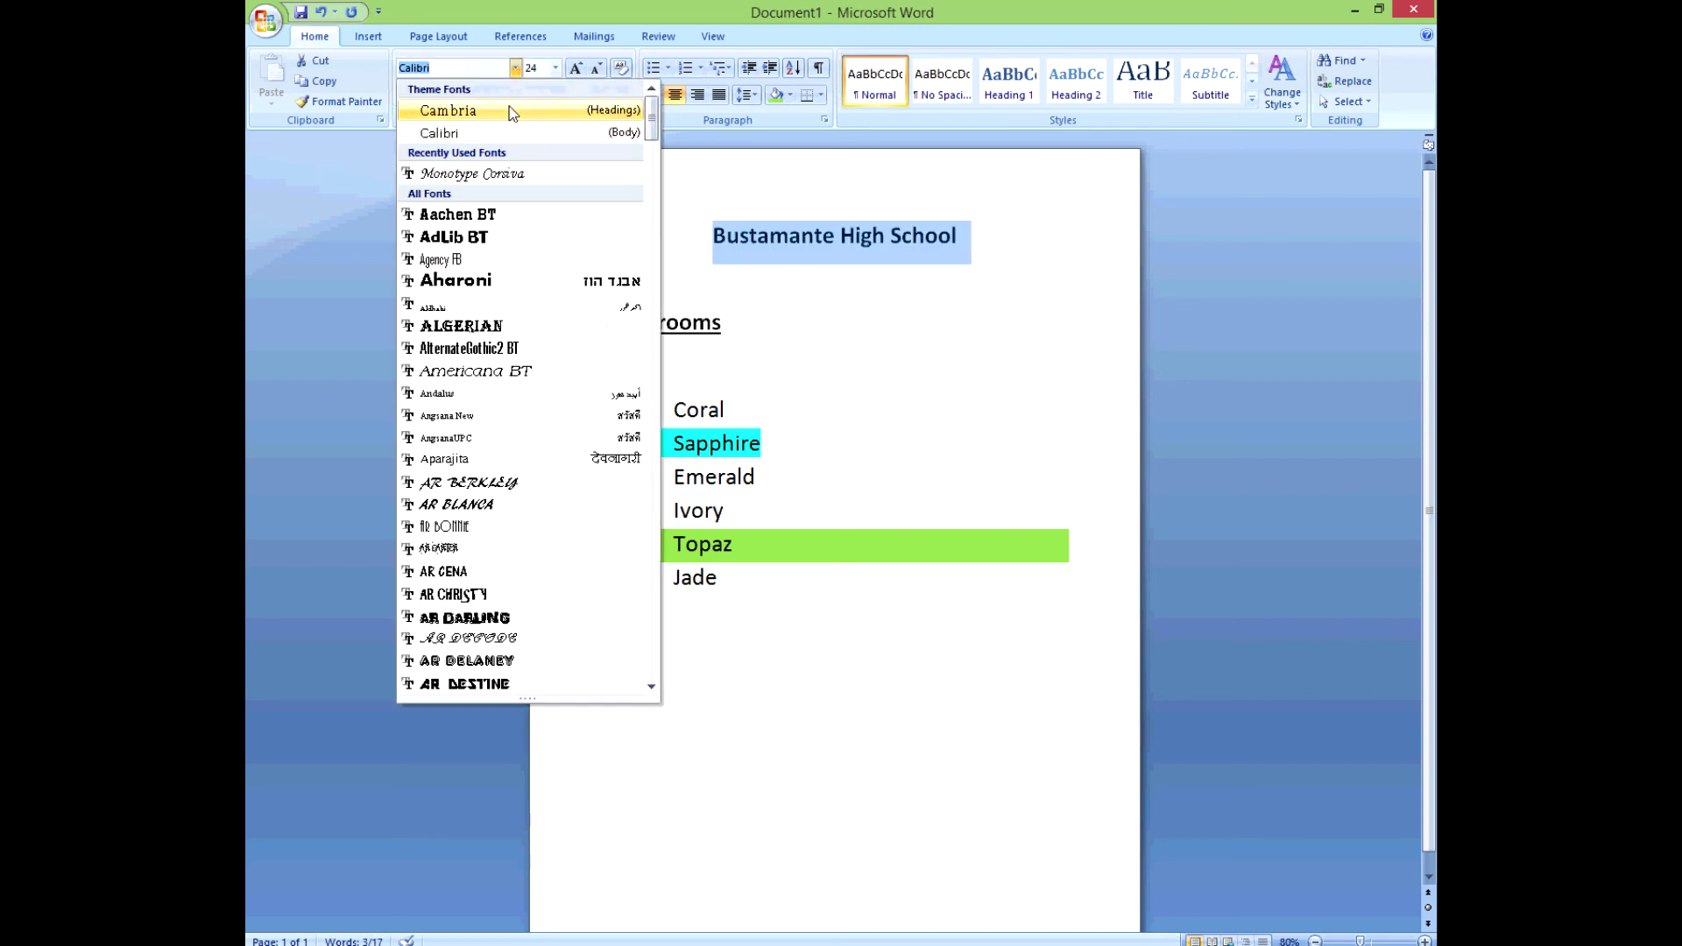
{"action": "left_click", "coordinate": [496, 174]}
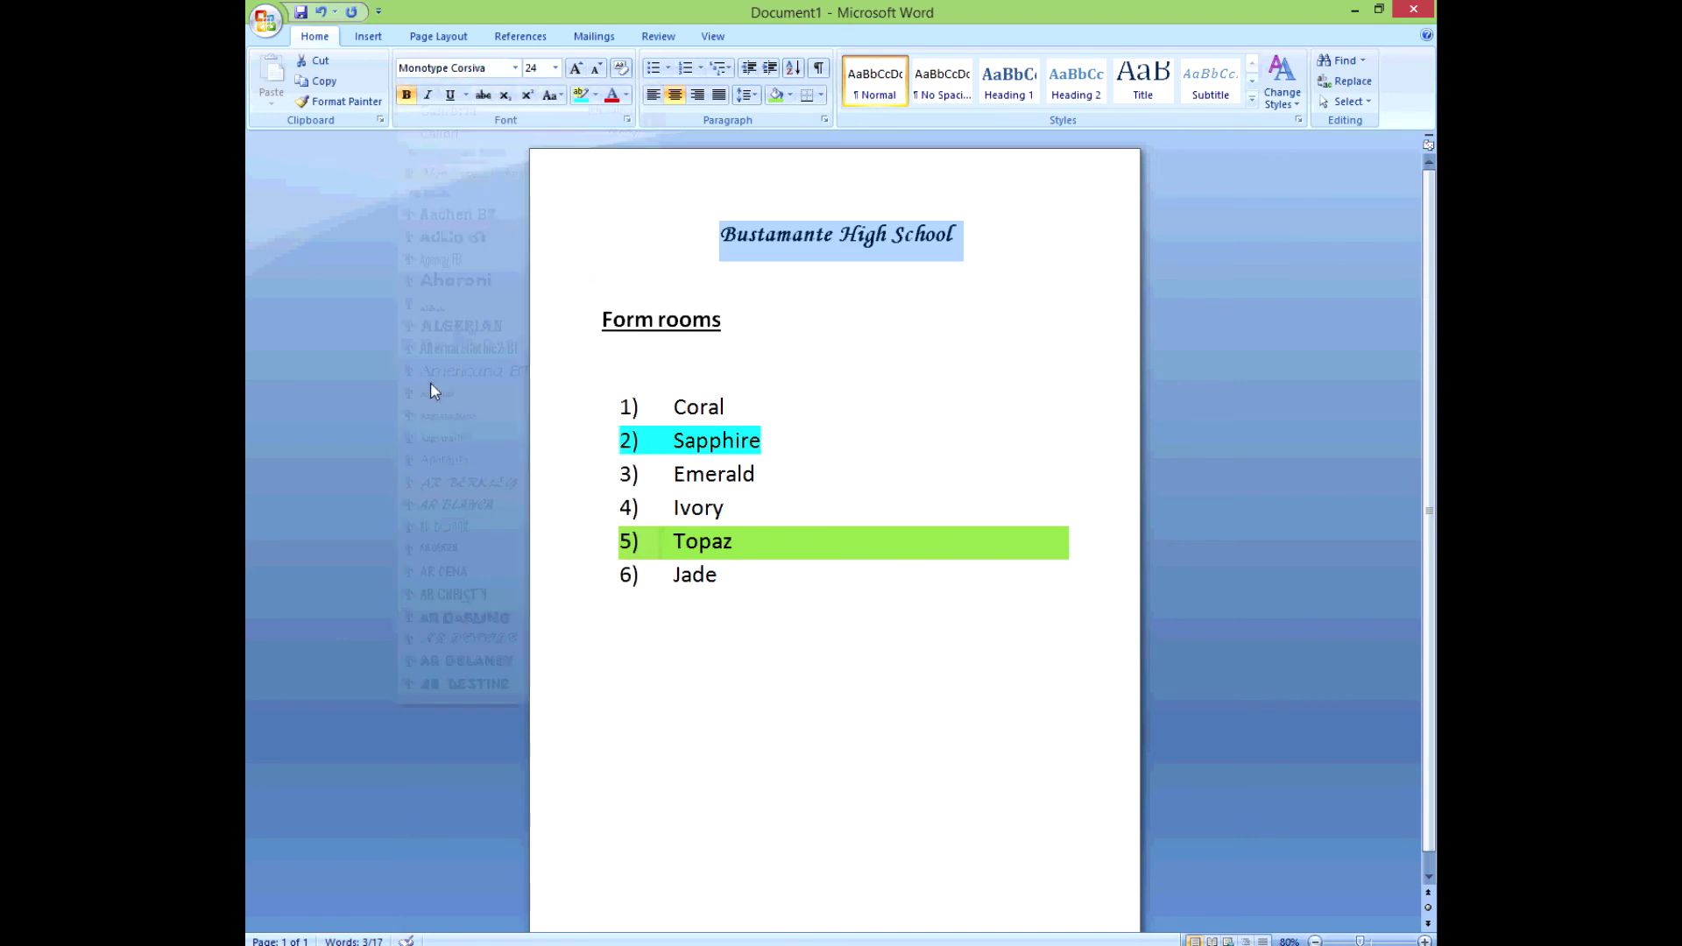
{"action": "left_click", "coordinate": [556, 70]}
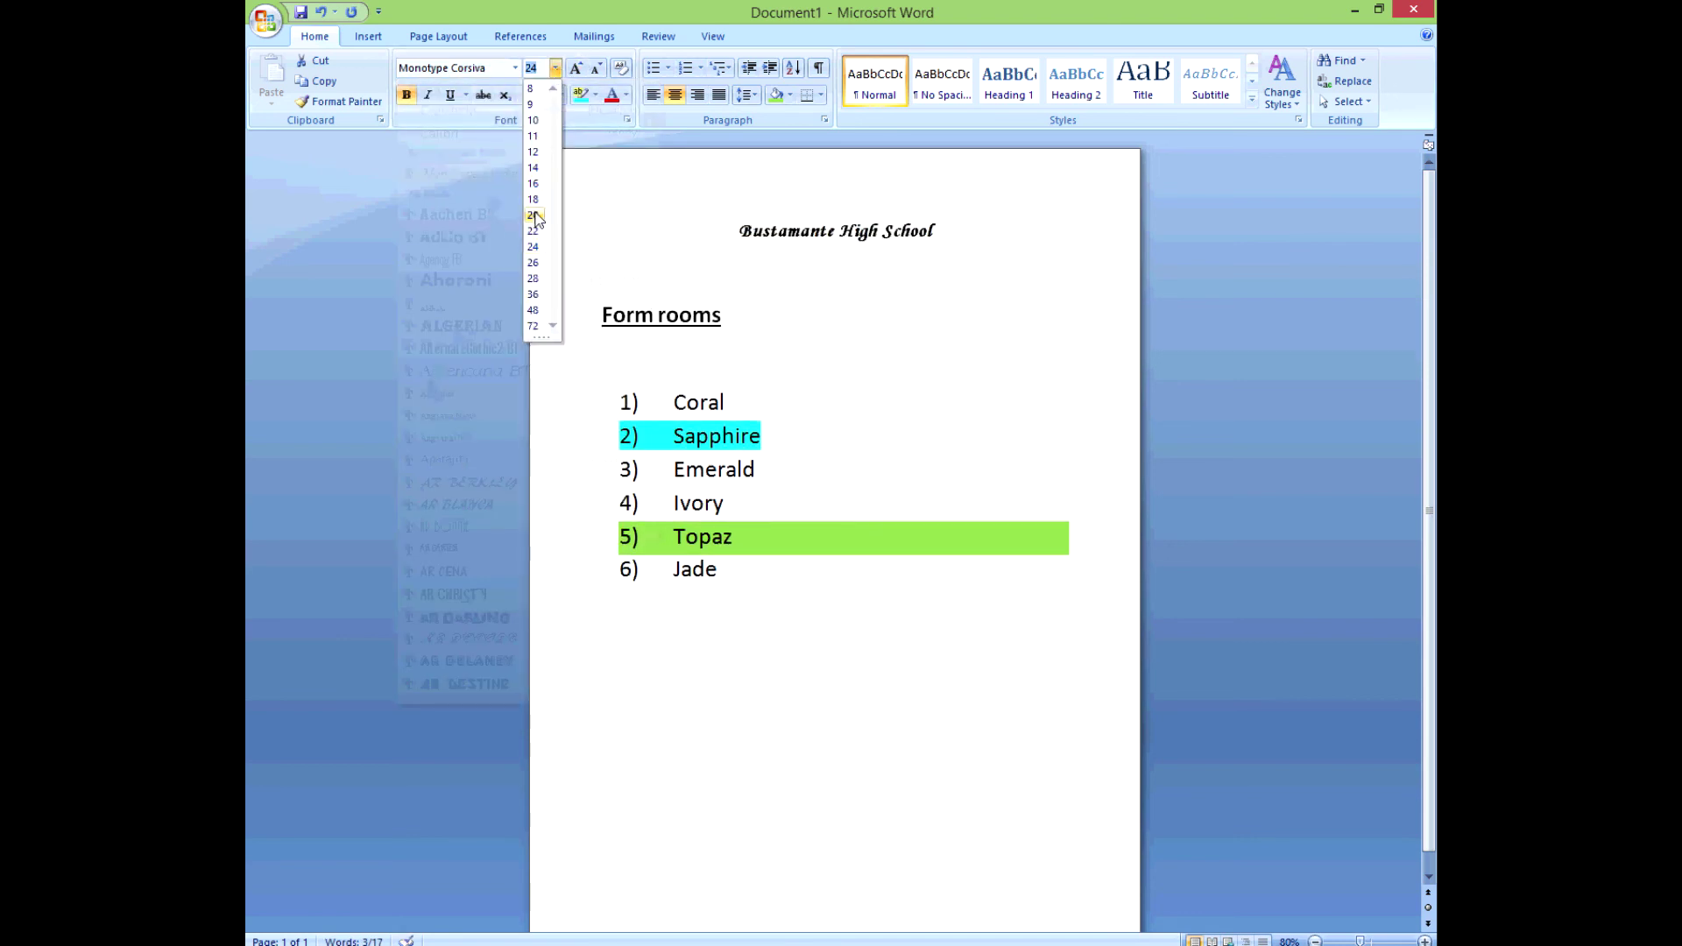
{"action": "left_click", "coordinate": [532, 310]}
{"action": "left_click", "coordinate": [775, 743]}
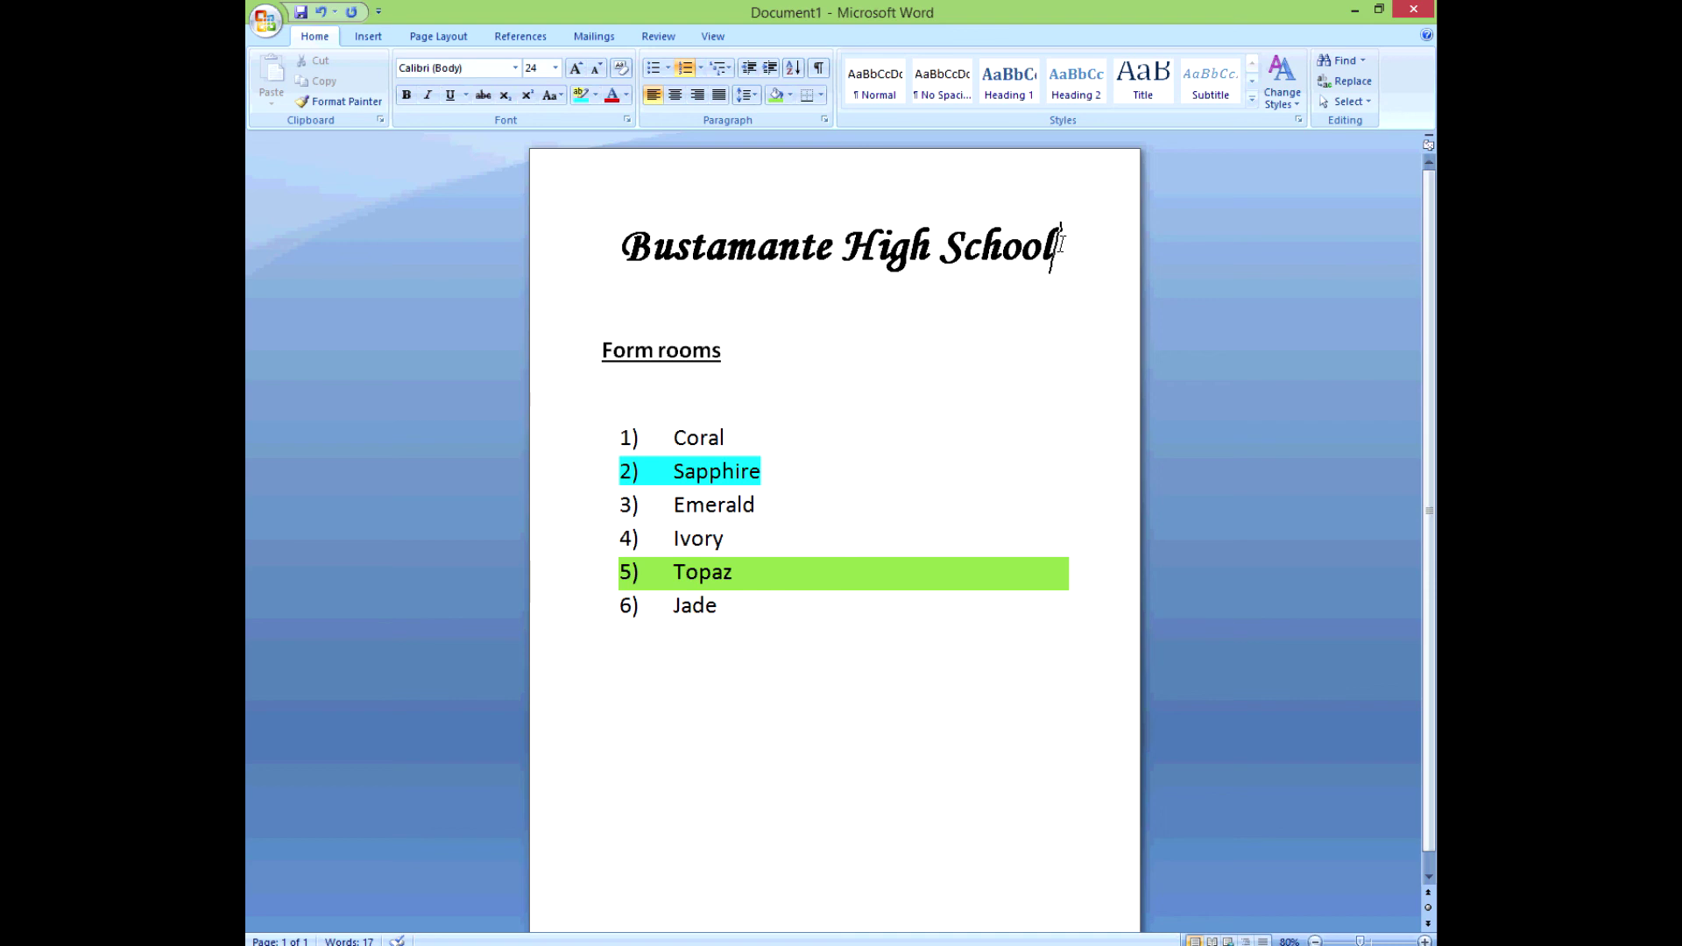
Step: Try the standard red font colour on the heading "Bustamante High School"
{"action": "triple_click", "coordinate": [1062, 243]}
{"action": "left_click", "coordinate": [623, 97]}
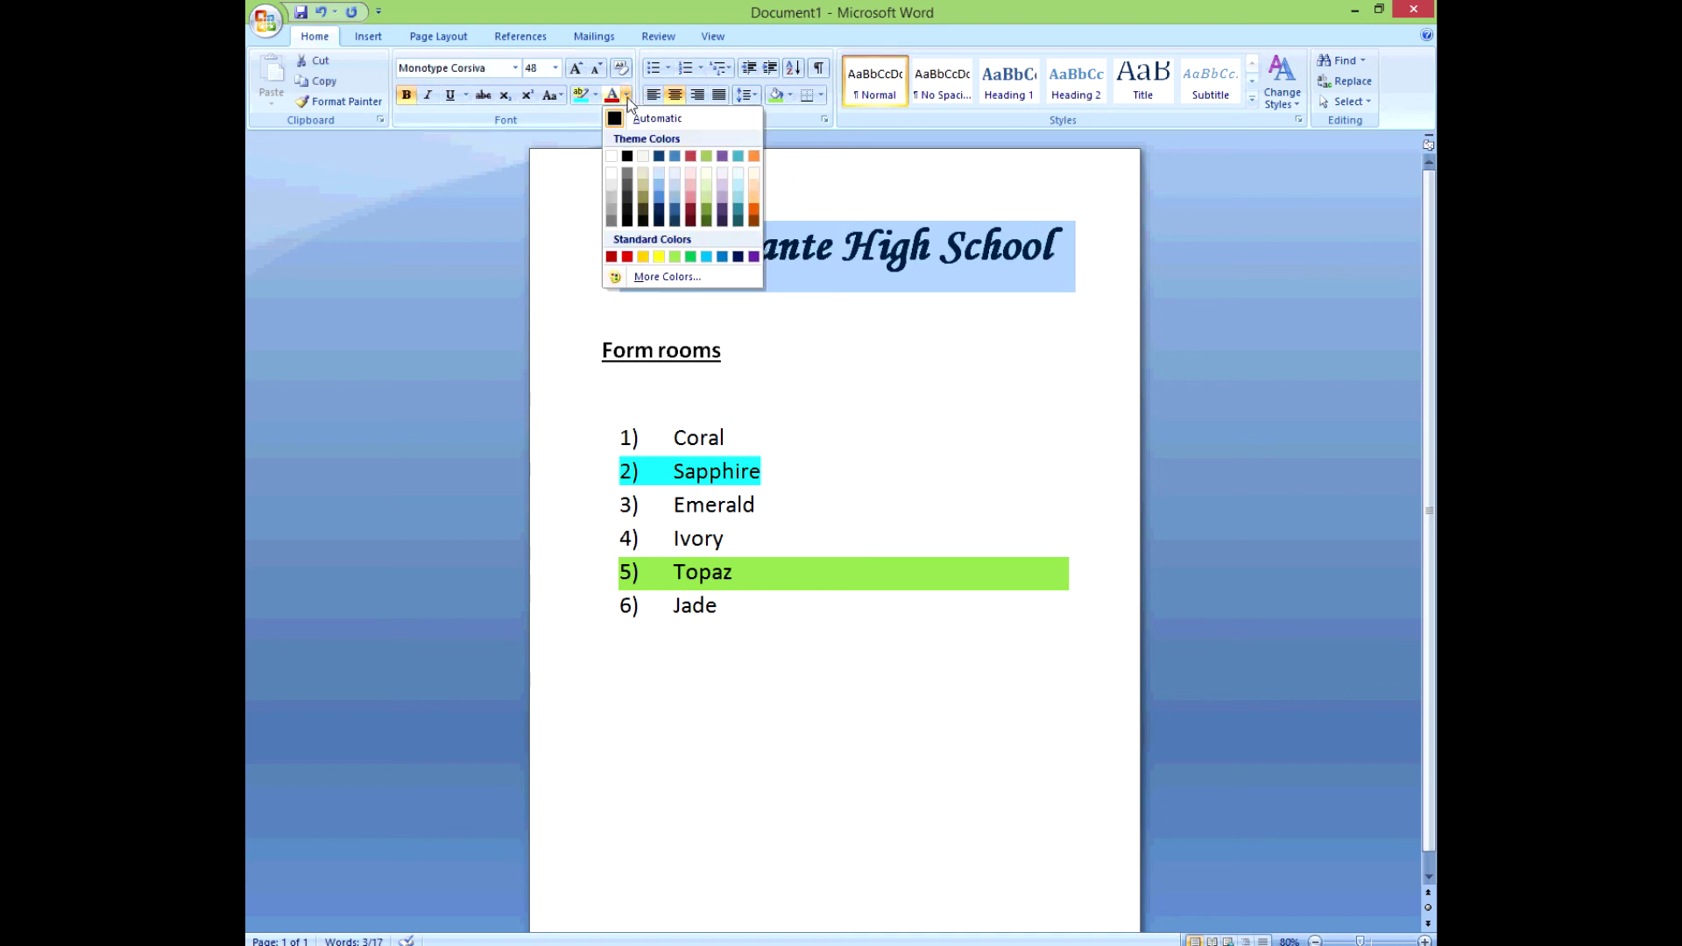
{"action": "left_click", "coordinate": [629, 256]}
{"action": "left_click", "coordinate": [886, 784]}
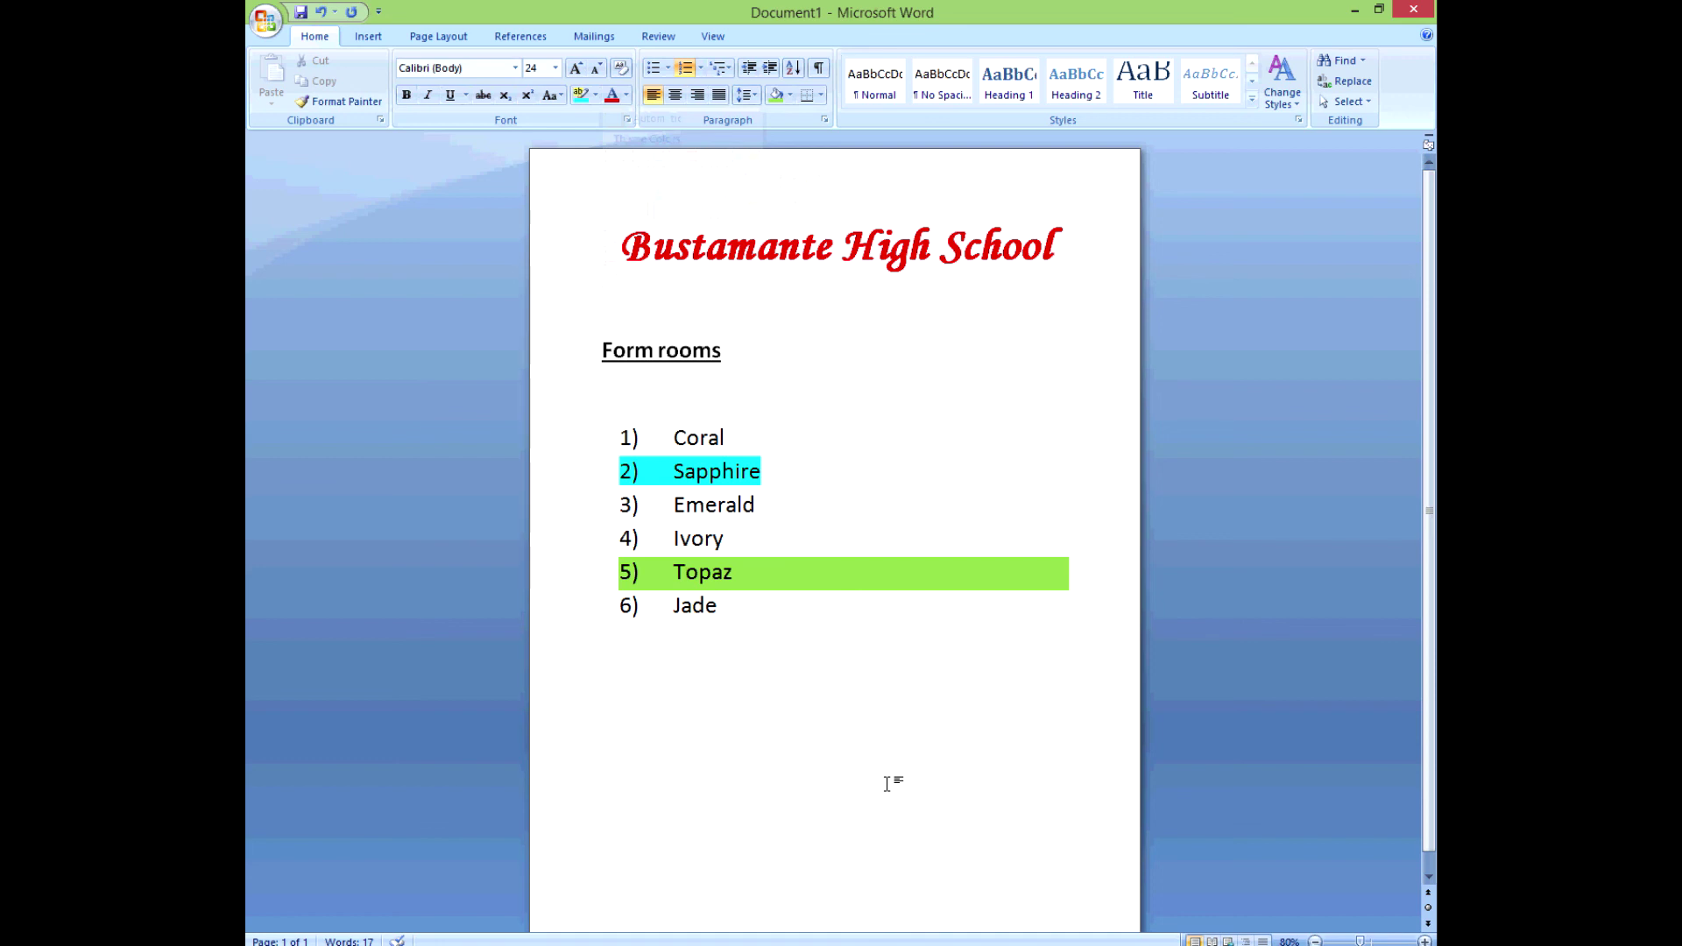
Step: Set the font colour of the heading "Bustamante High School" to the standard purple
{"action": "left_click", "coordinate": [627, 96]}
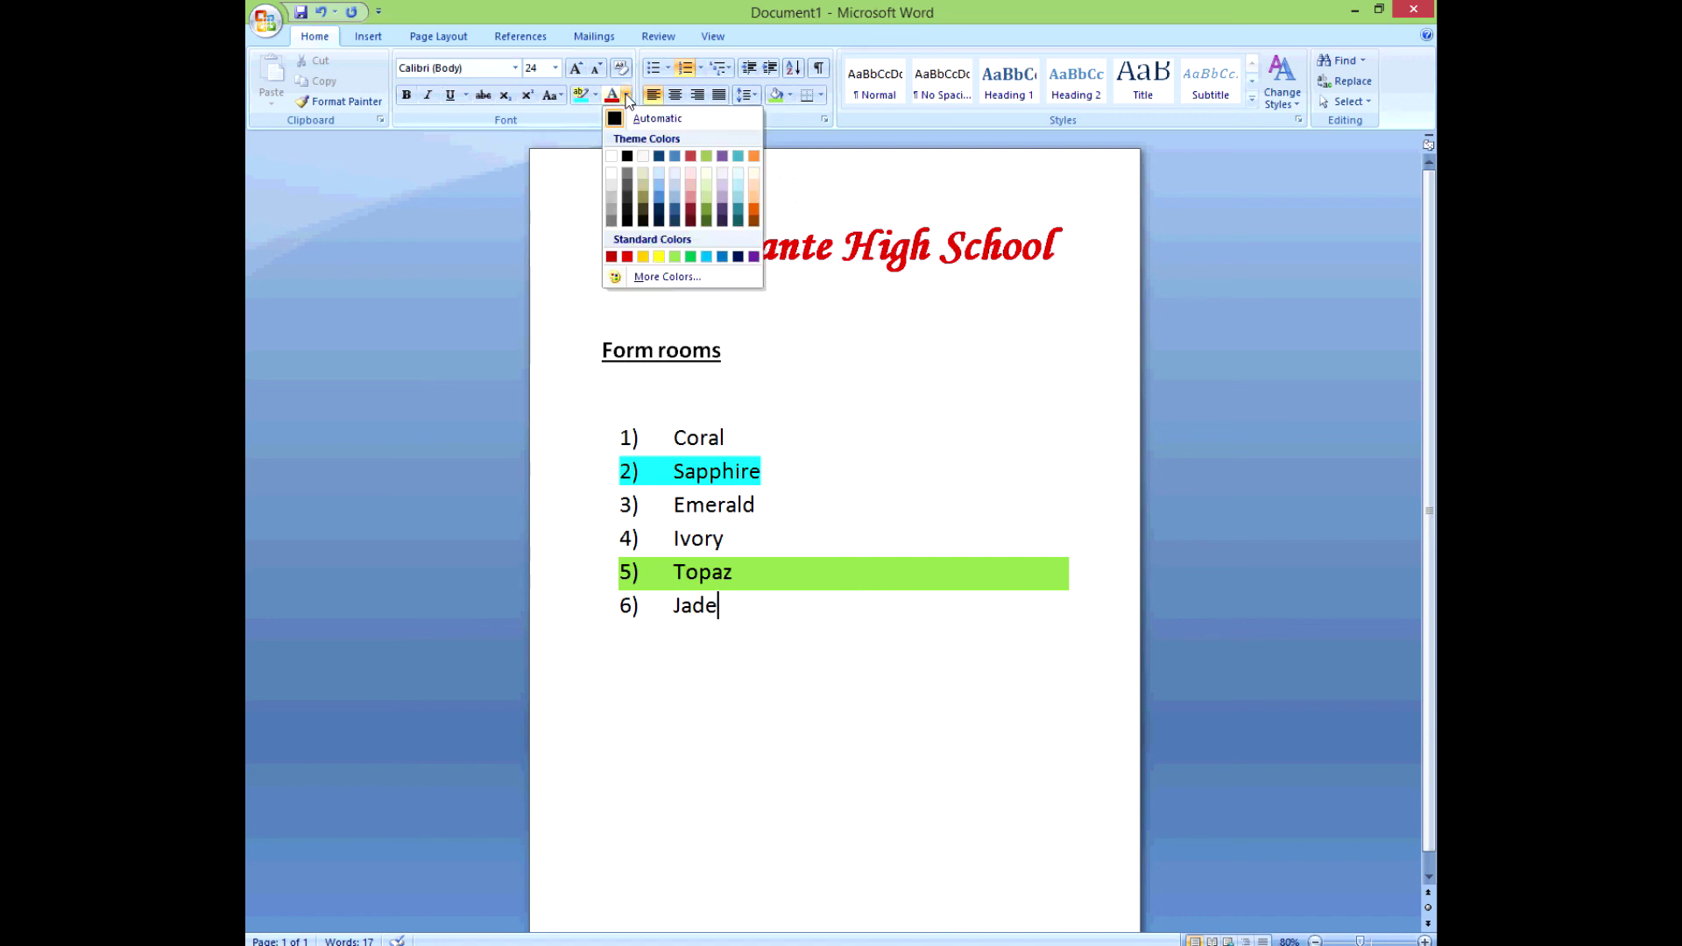
{"action": "left_click", "coordinate": [753, 256]}
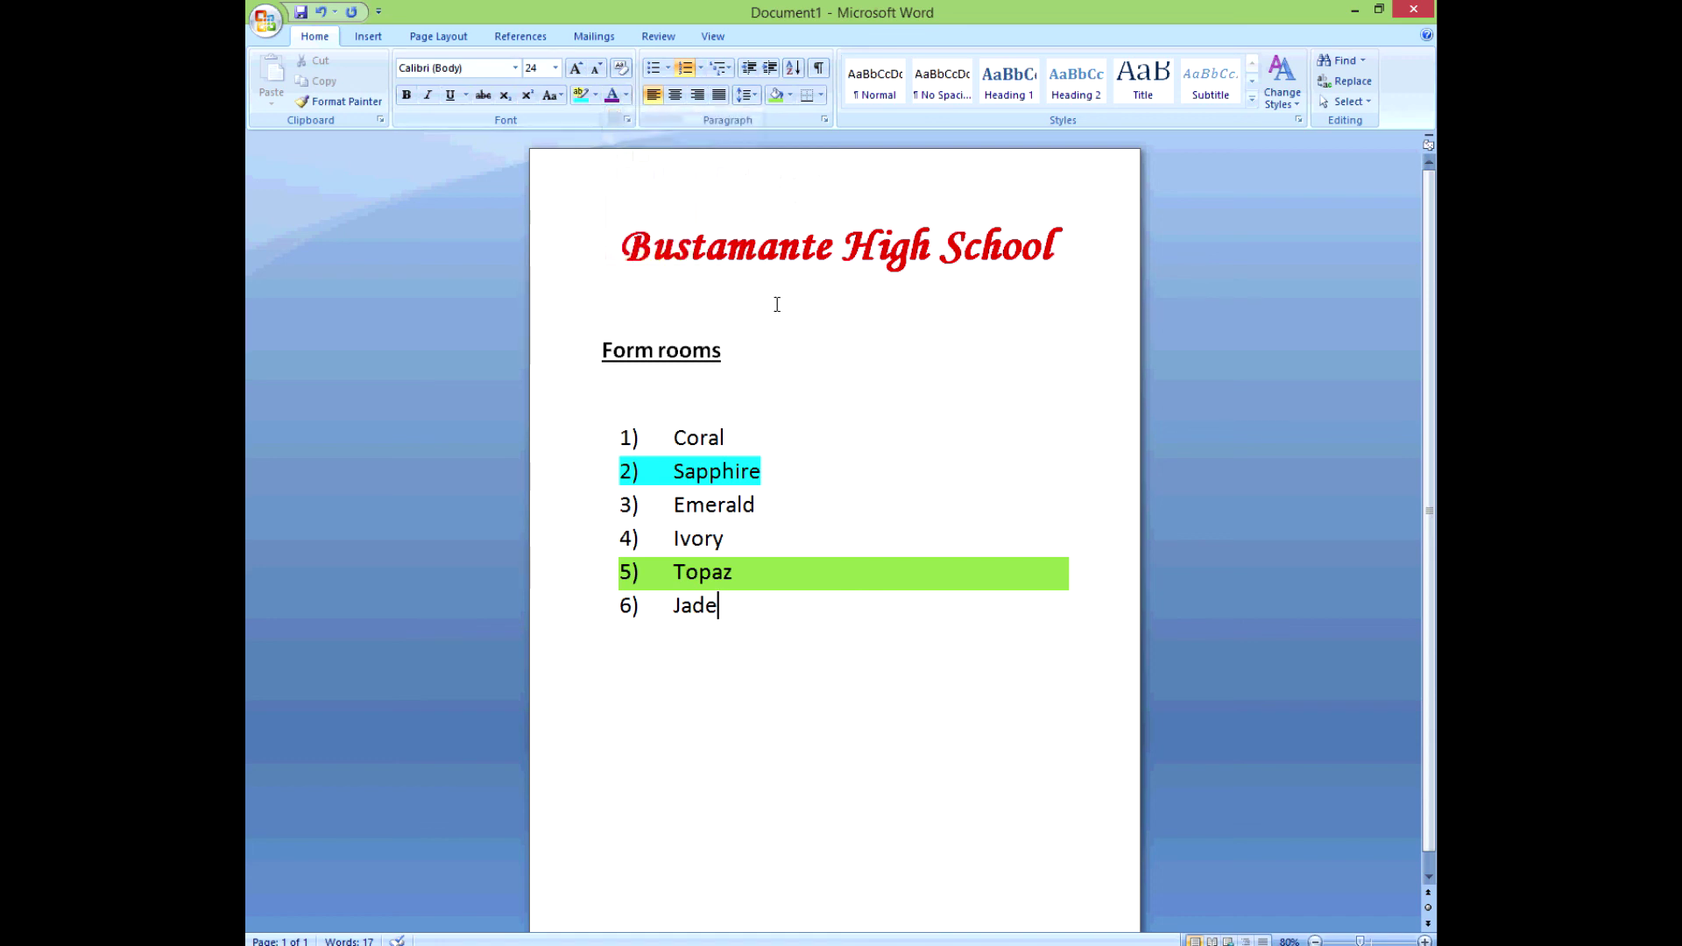
{"action": "left_click_drag", "start_coordinate": [1081, 252], "coordinate": [621, 232]}
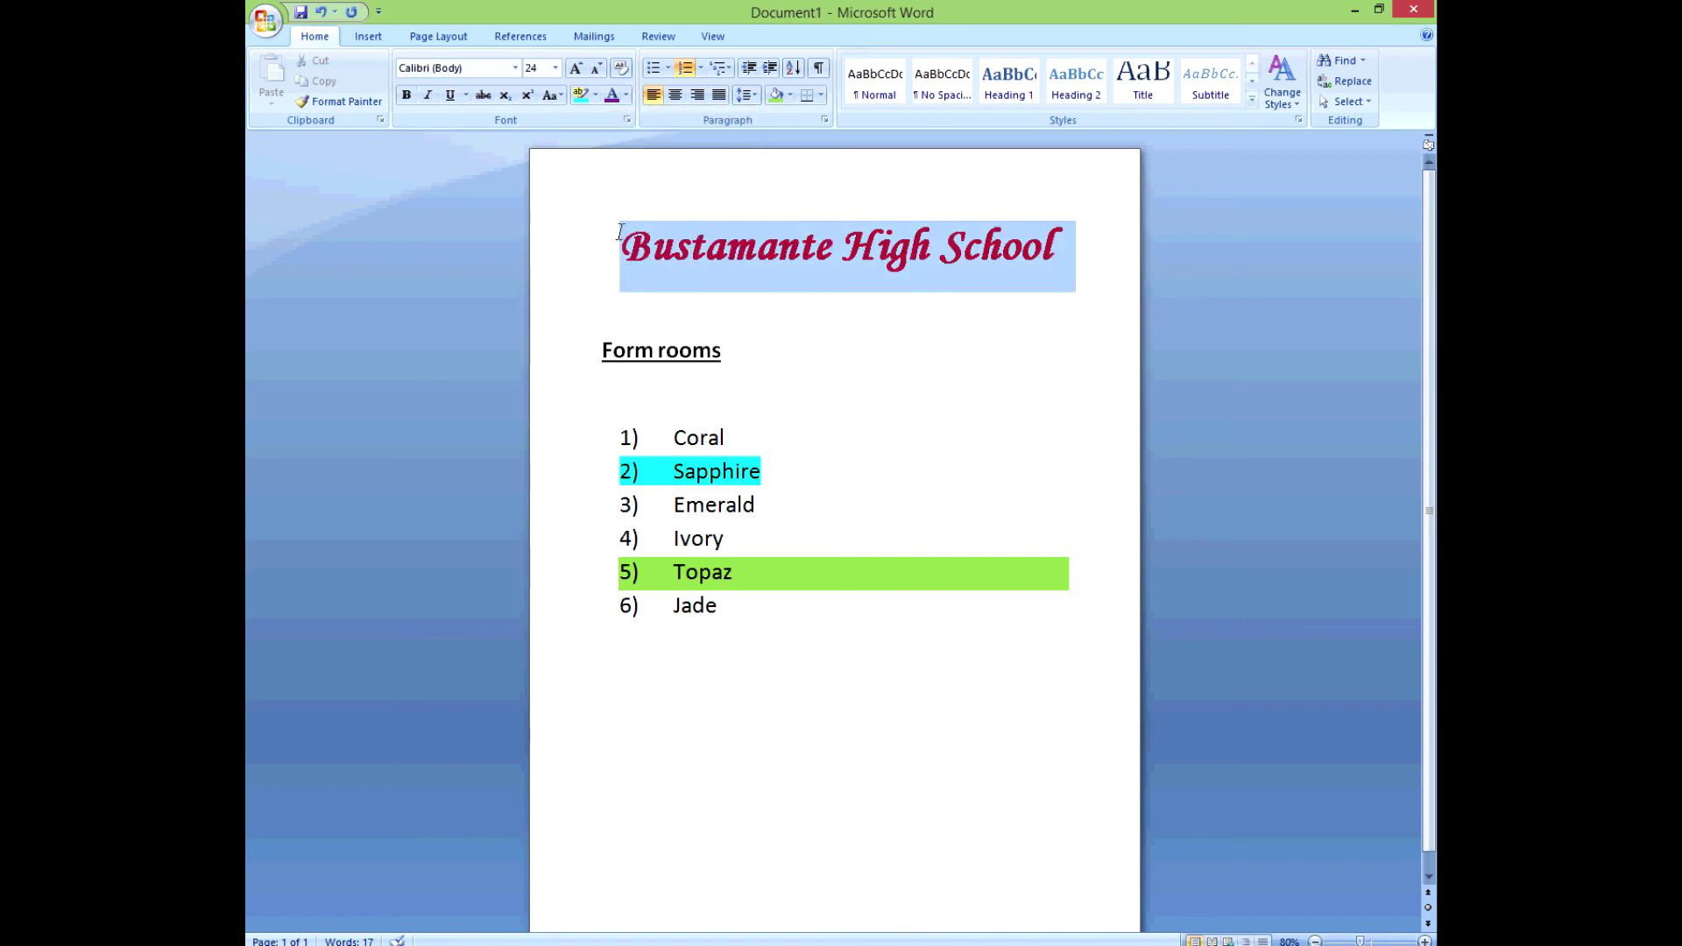
{"action": "left_click", "coordinate": [612, 93]}
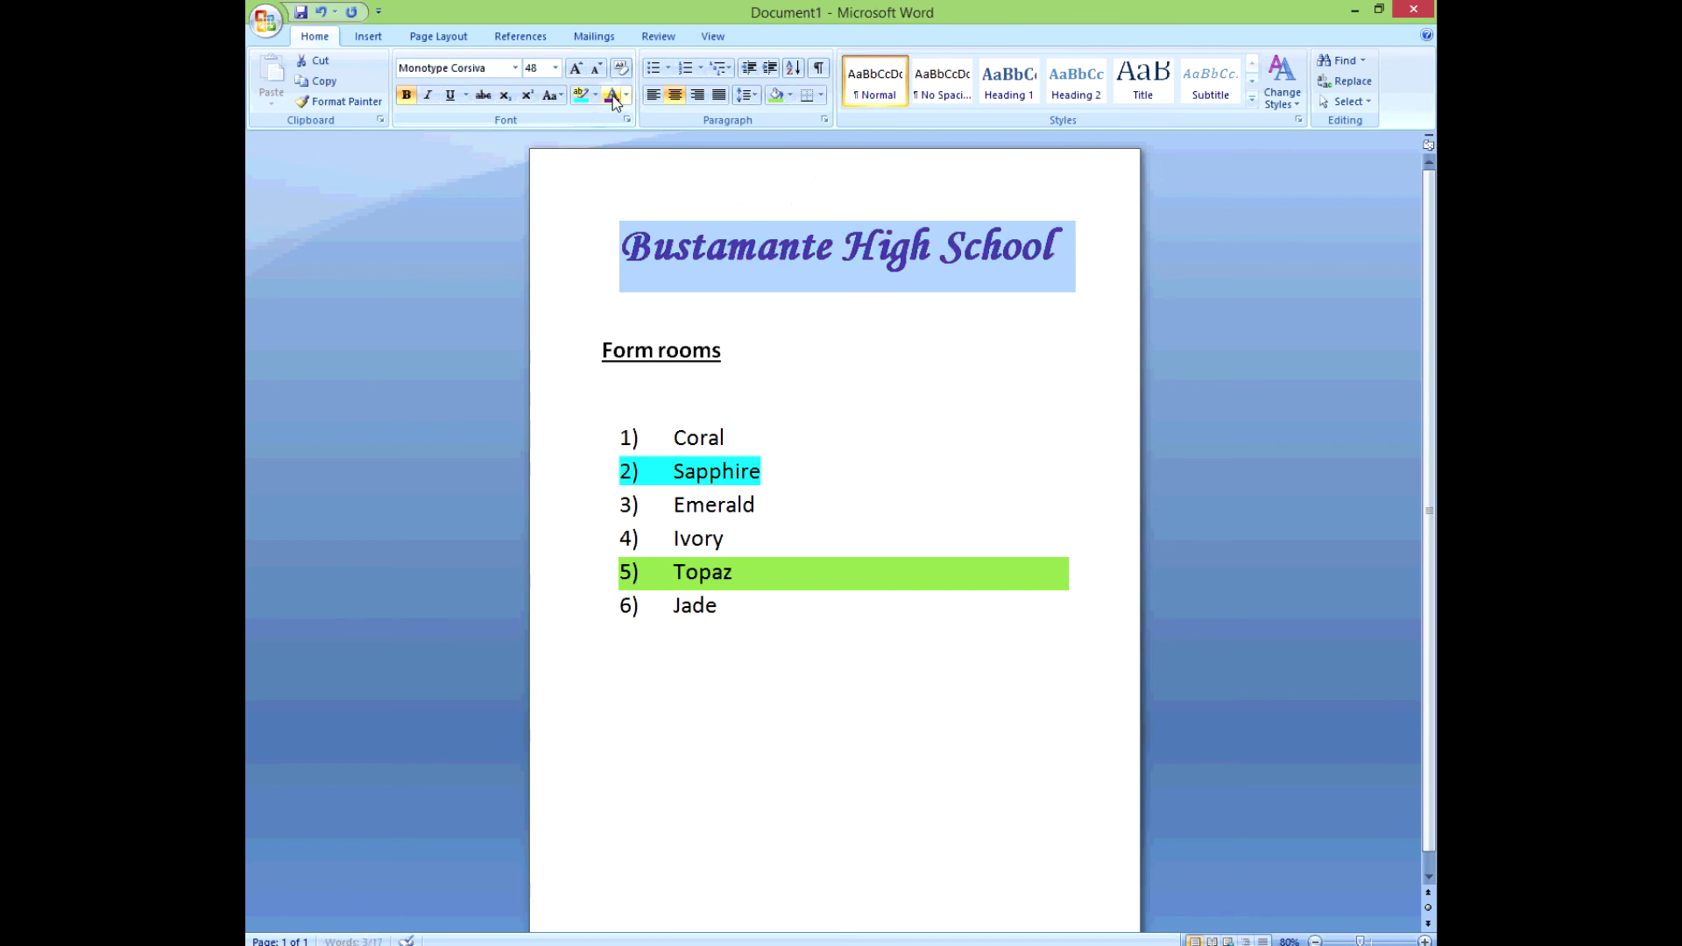
{"action": "left_click", "coordinate": [882, 482]}
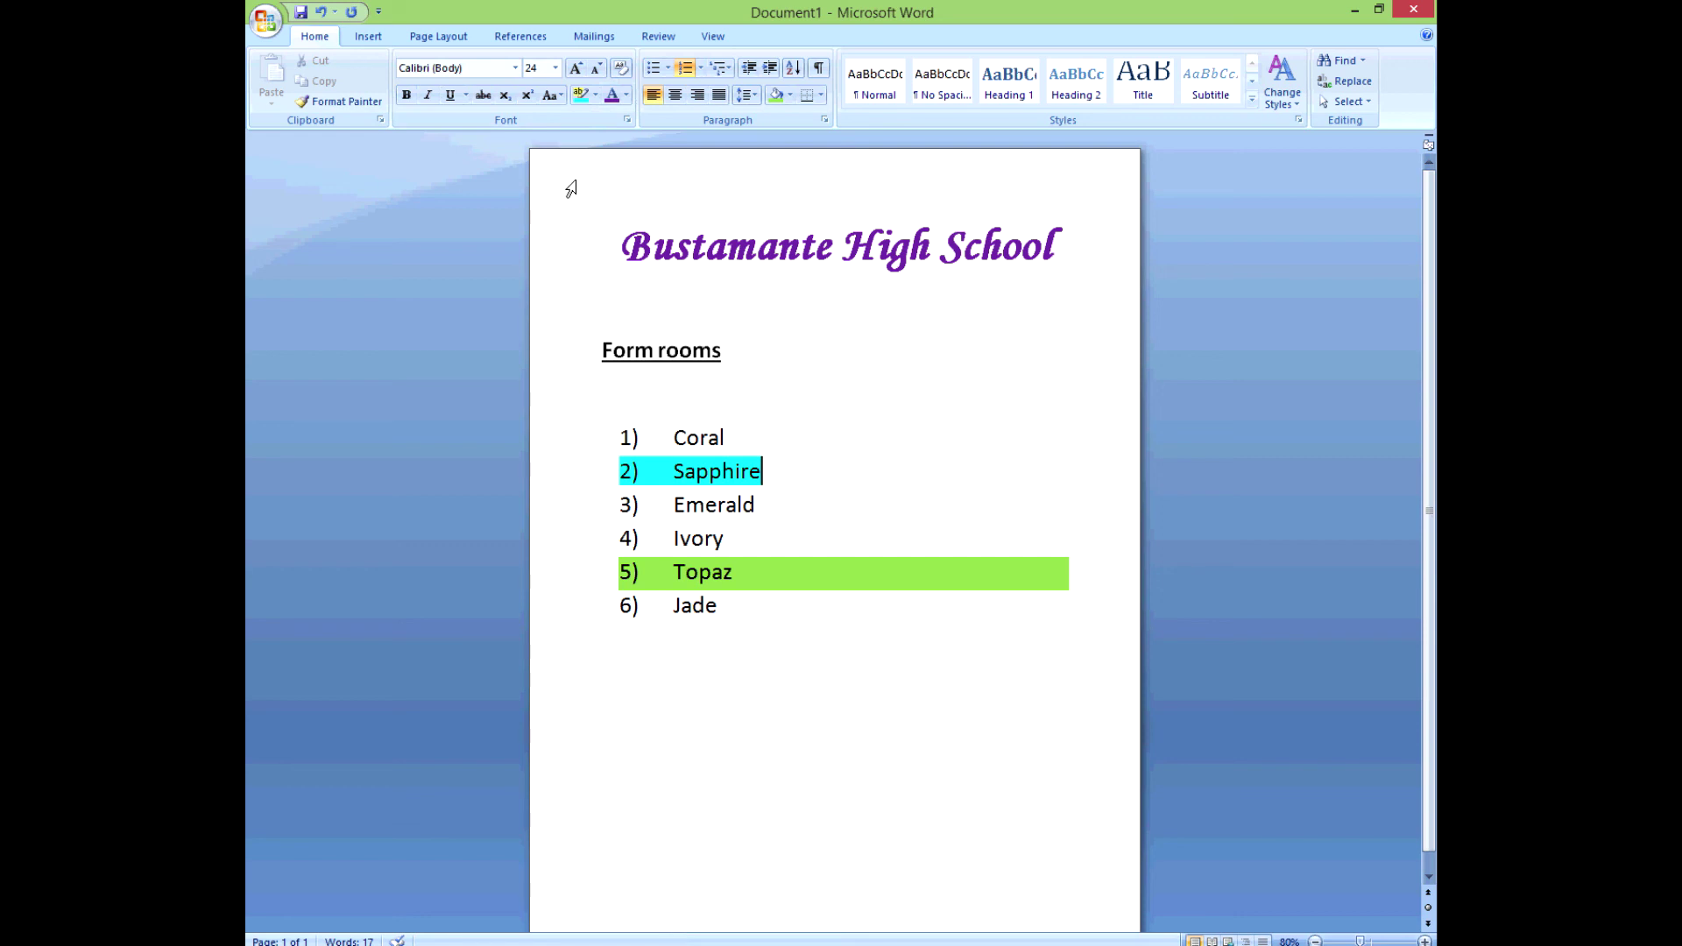
{"action": "left_click_drag", "start_coordinate": [619, 251], "coordinate": [1069, 252]}
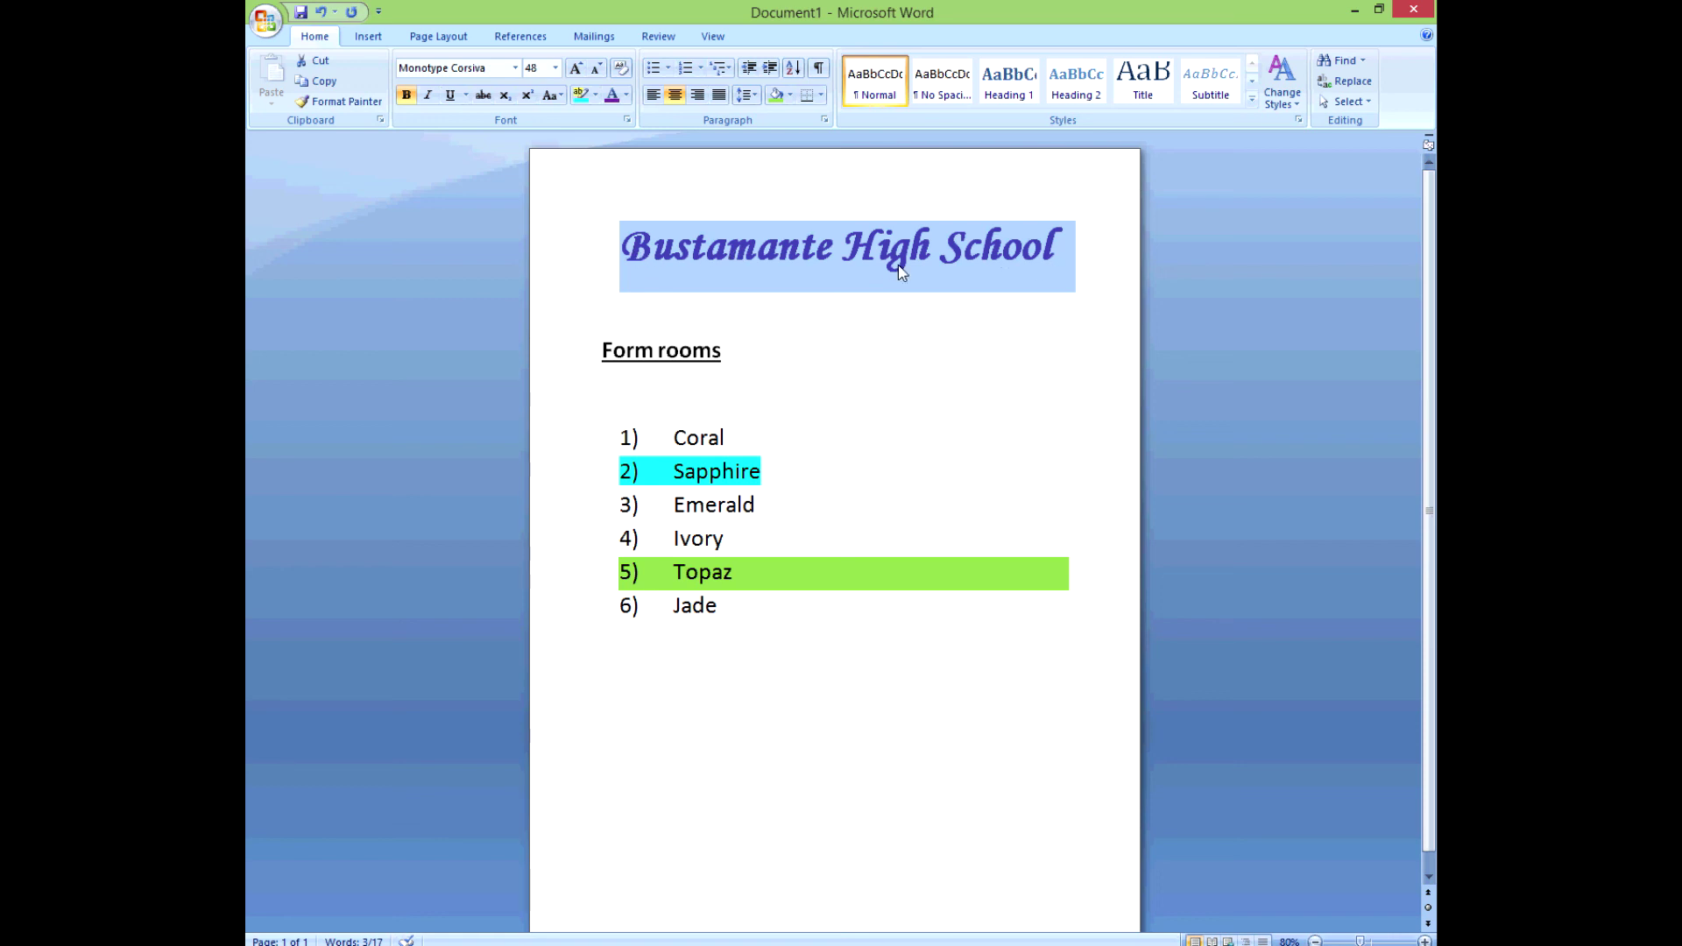
{"action": "left_click_drag", "start_coordinate": [716, 350], "coordinate": [613, 342]}
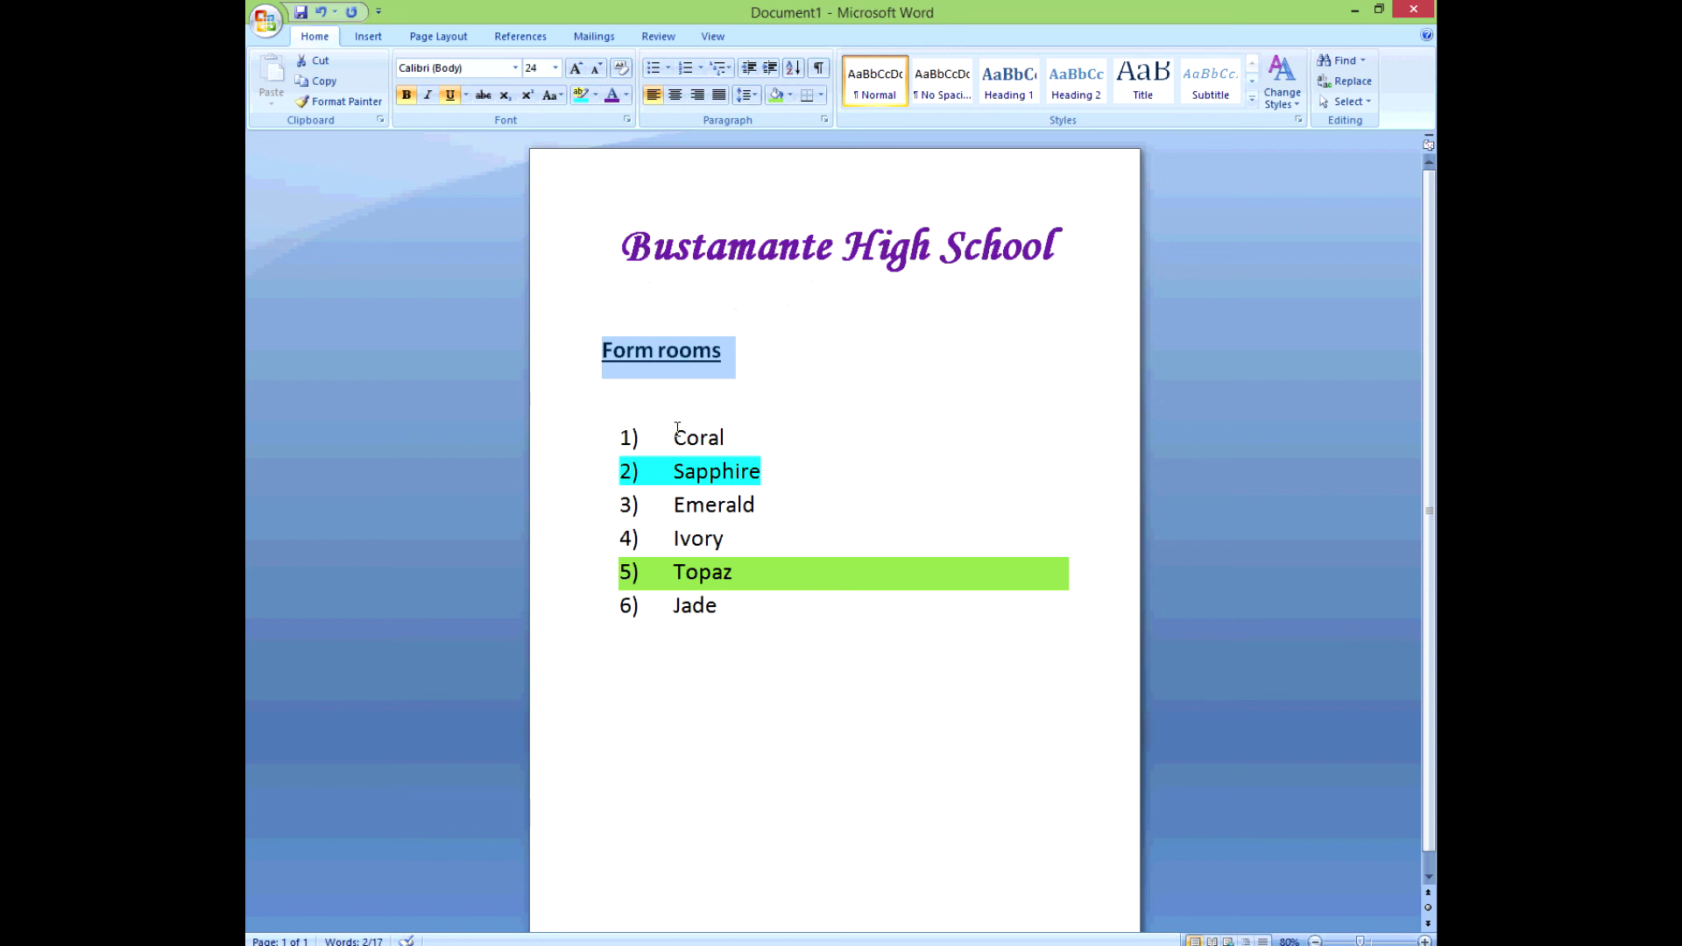
{"action": "left_click_drag", "start_coordinate": [677, 430], "coordinate": [723, 611]}
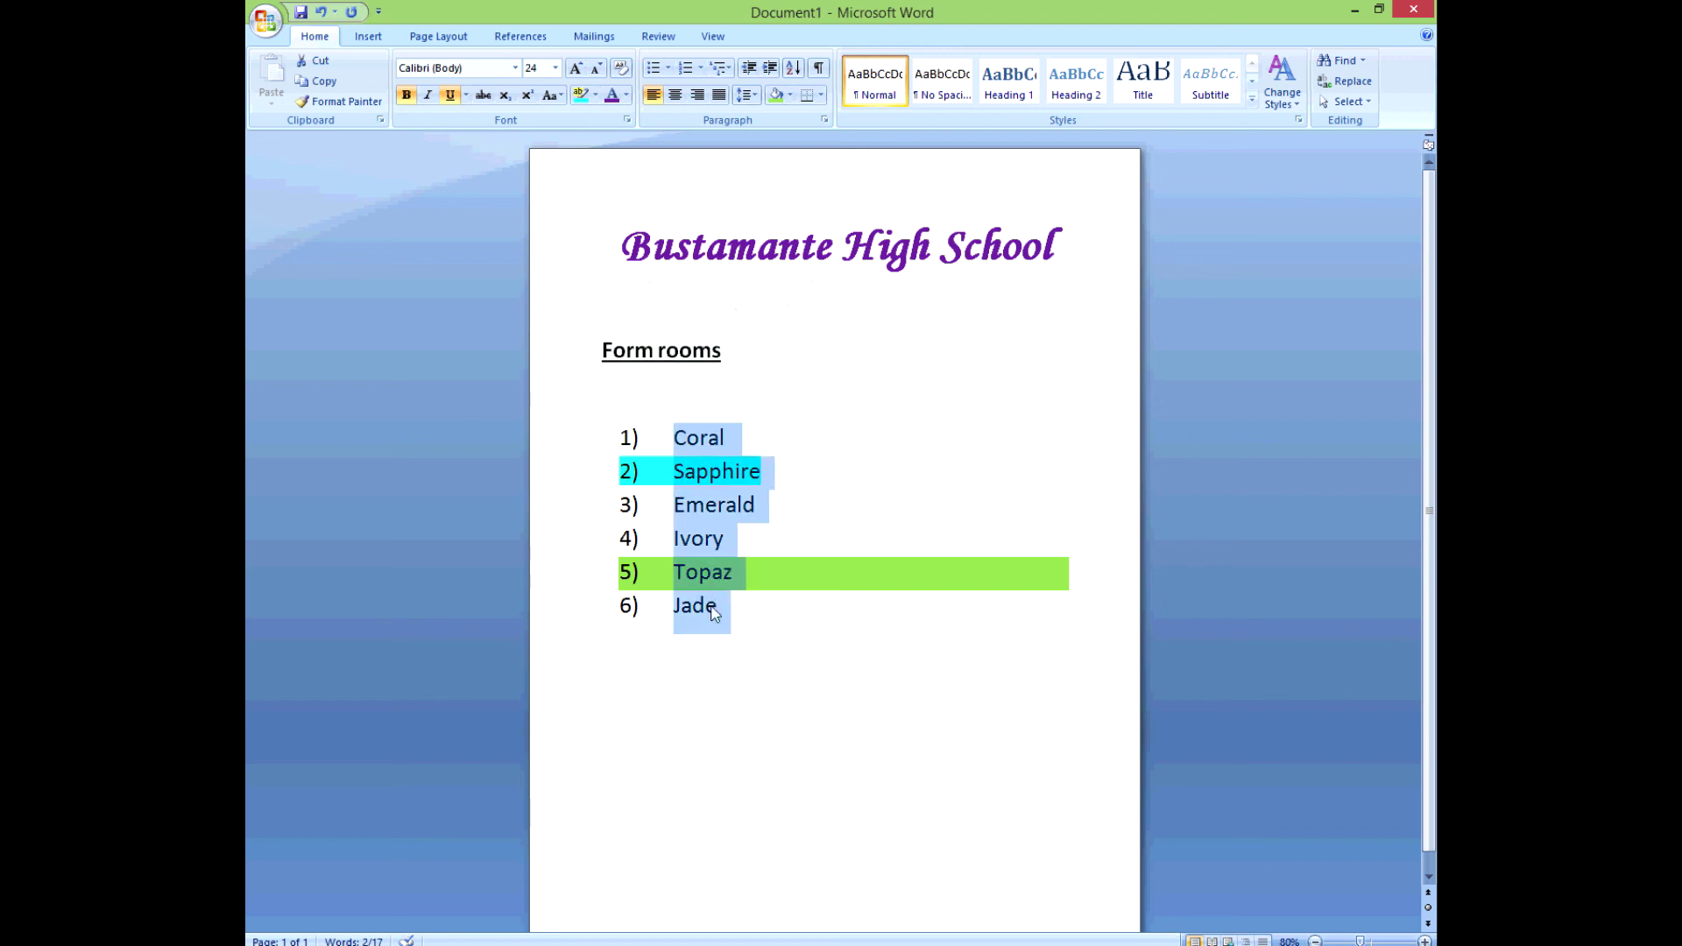
{"action": "left_click", "coordinate": [781, 471]}
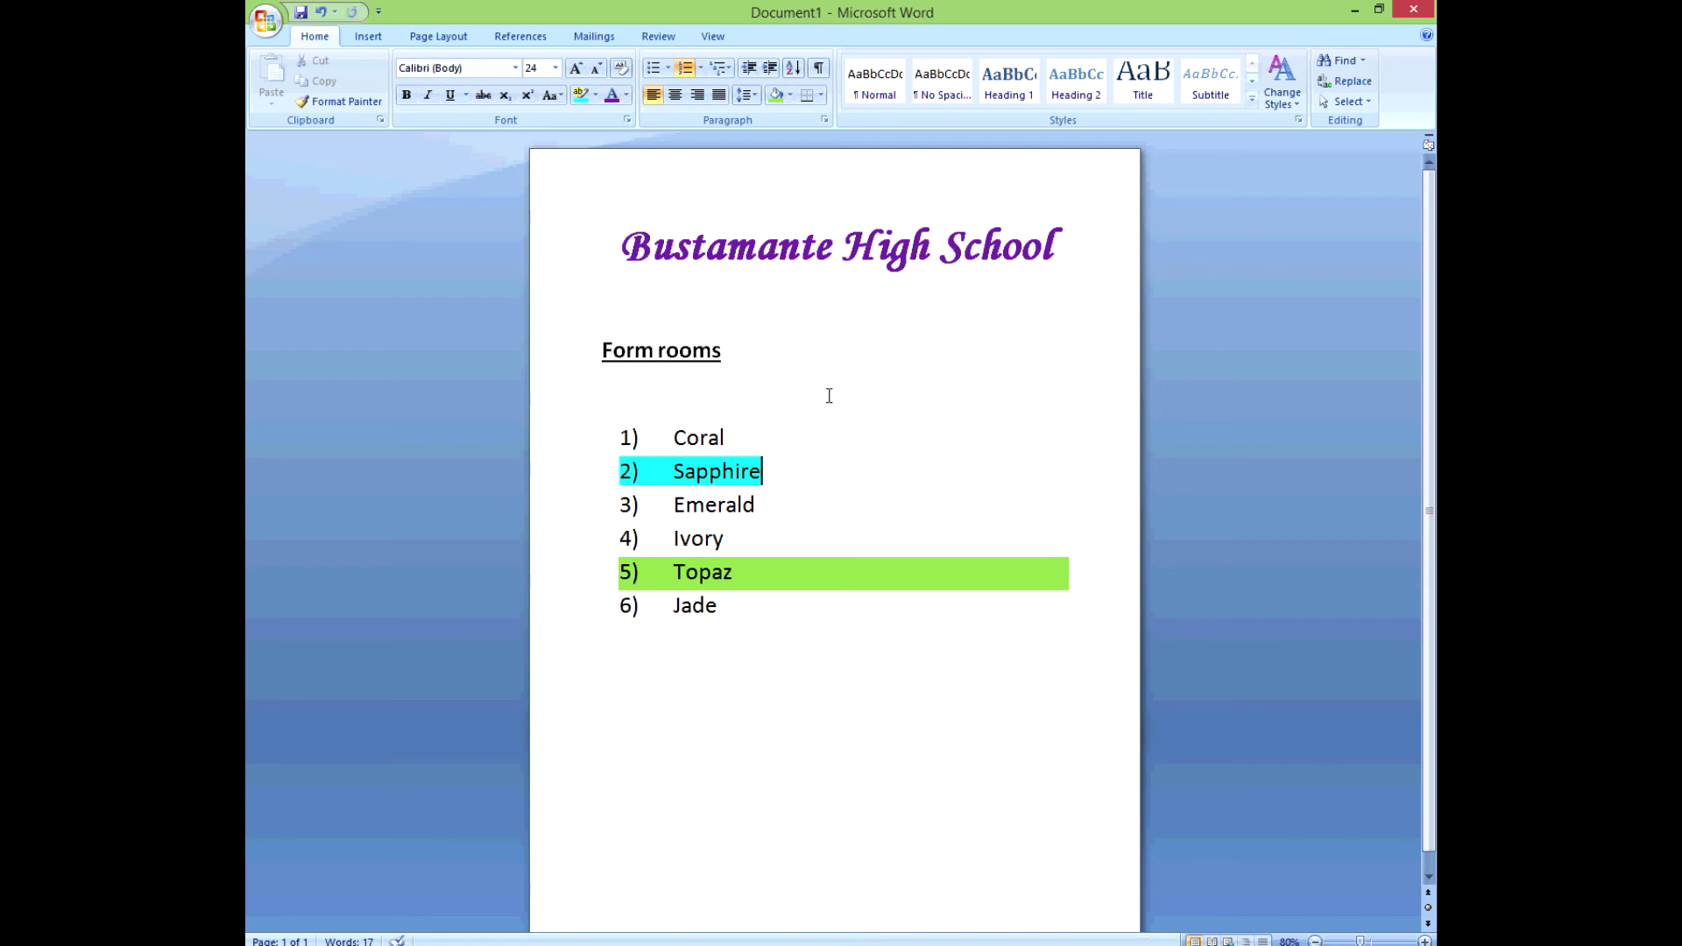
Step: Create a new blank document and set its font size to 48
{"action": "left_click", "coordinate": [266, 24]}
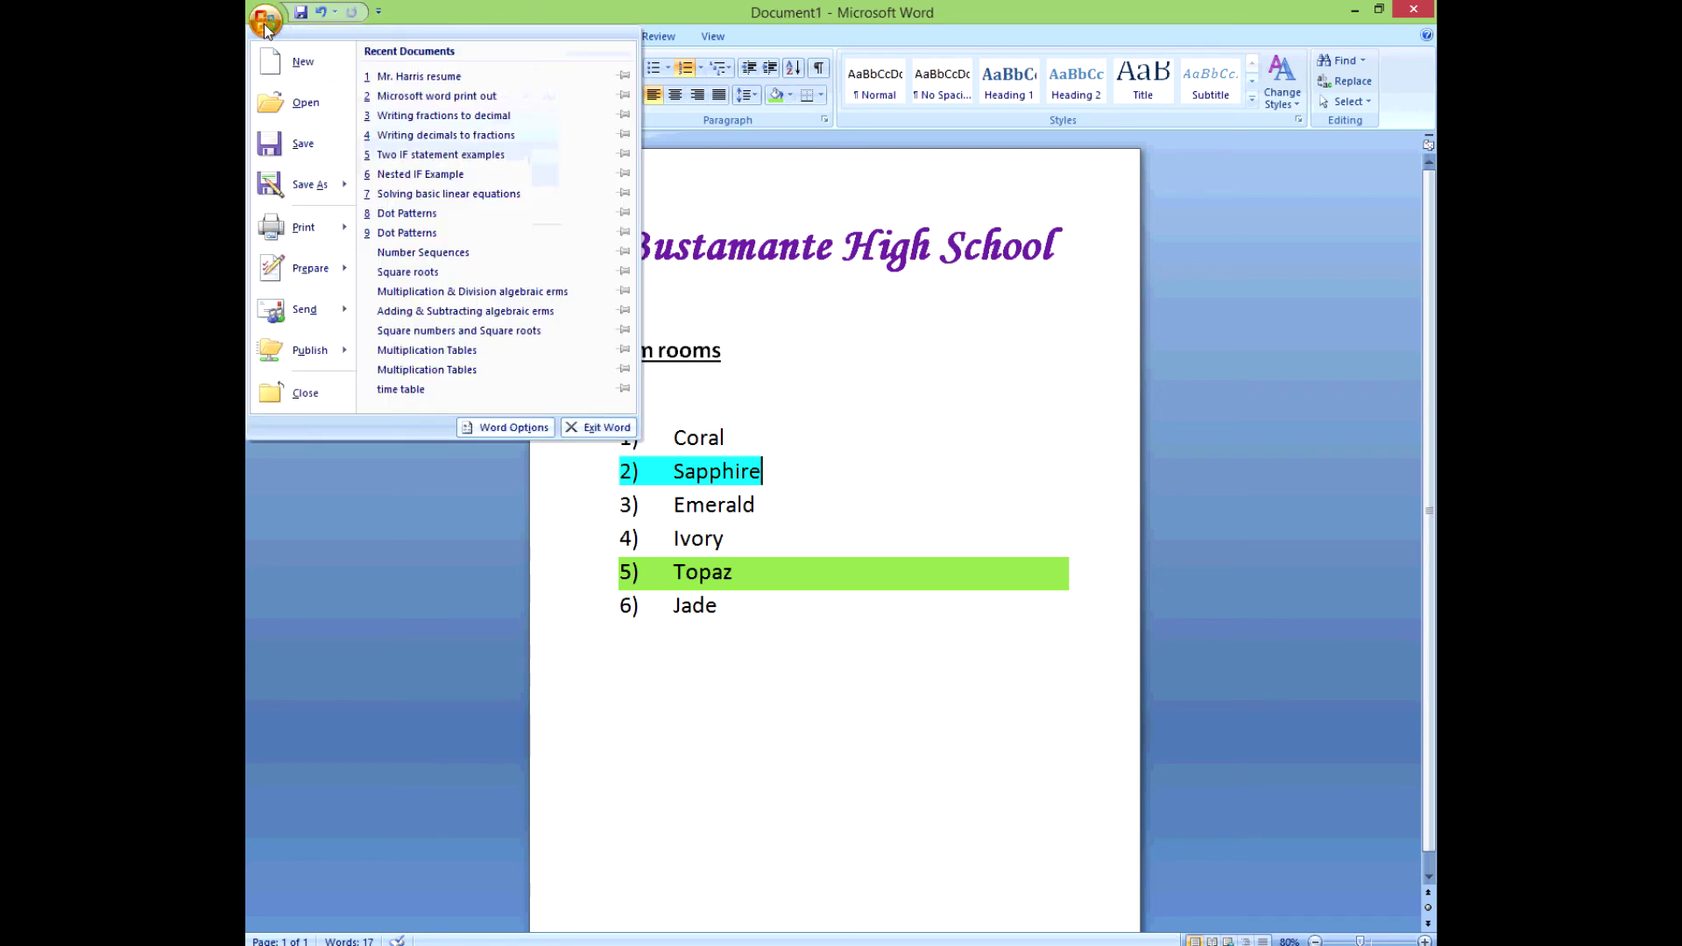
{"action": "left_click", "coordinate": [318, 67]}
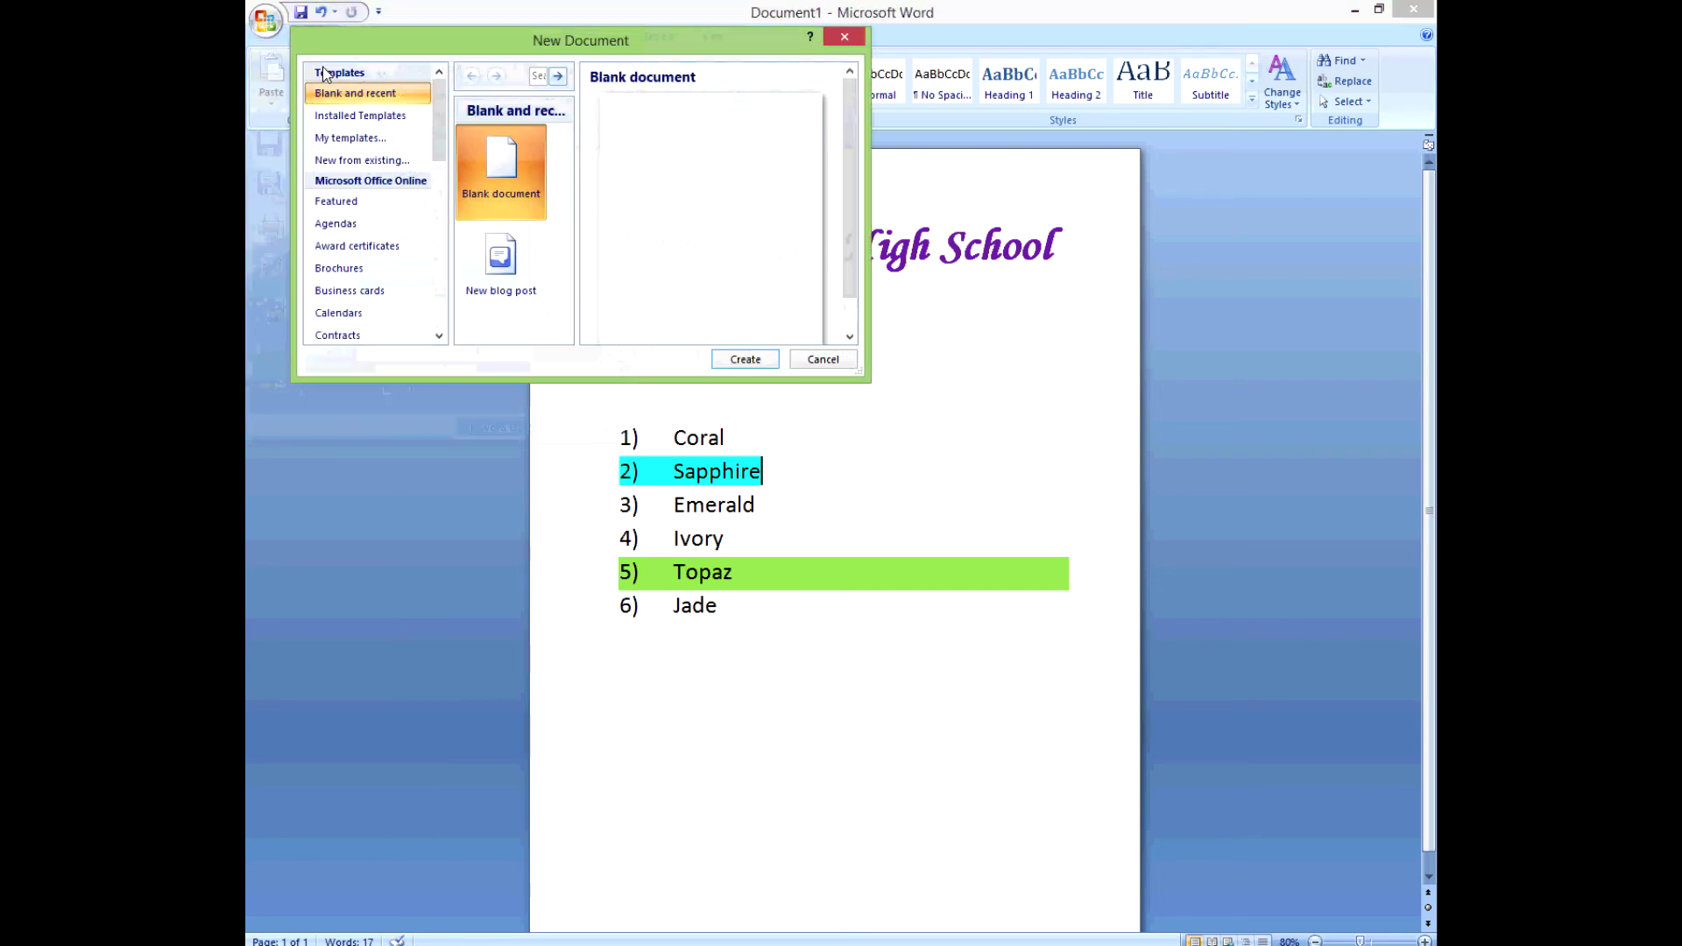
{"action": "left_click", "coordinate": [745, 360]}
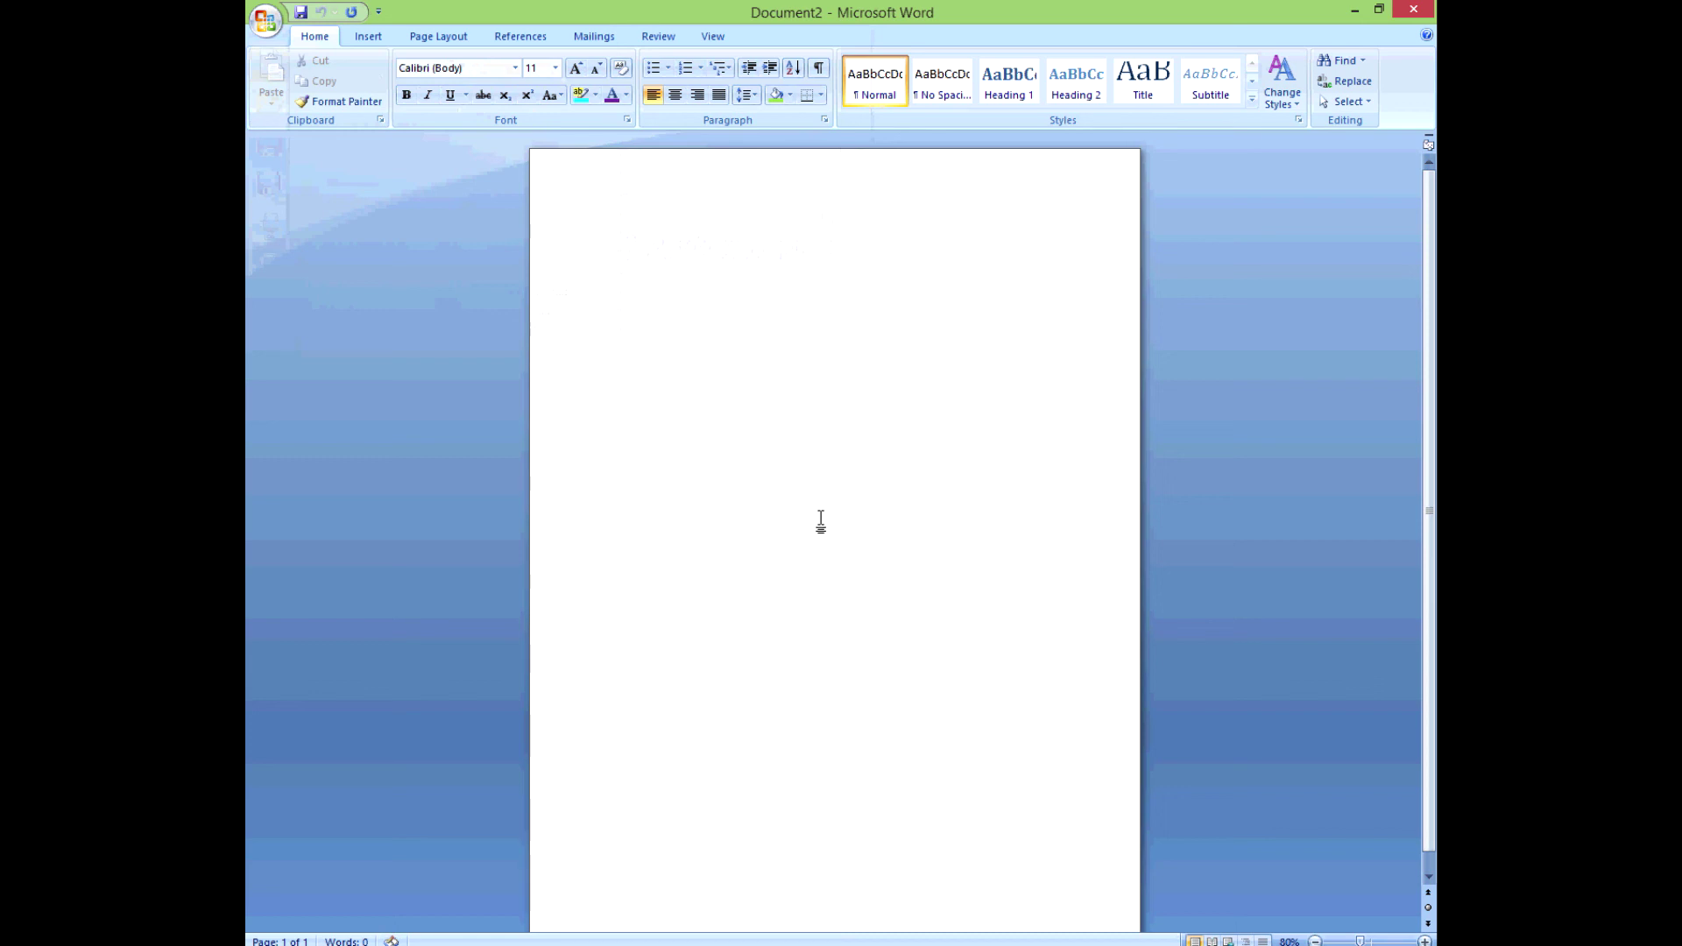
{"action": "left_click", "coordinate": [555, 68]}
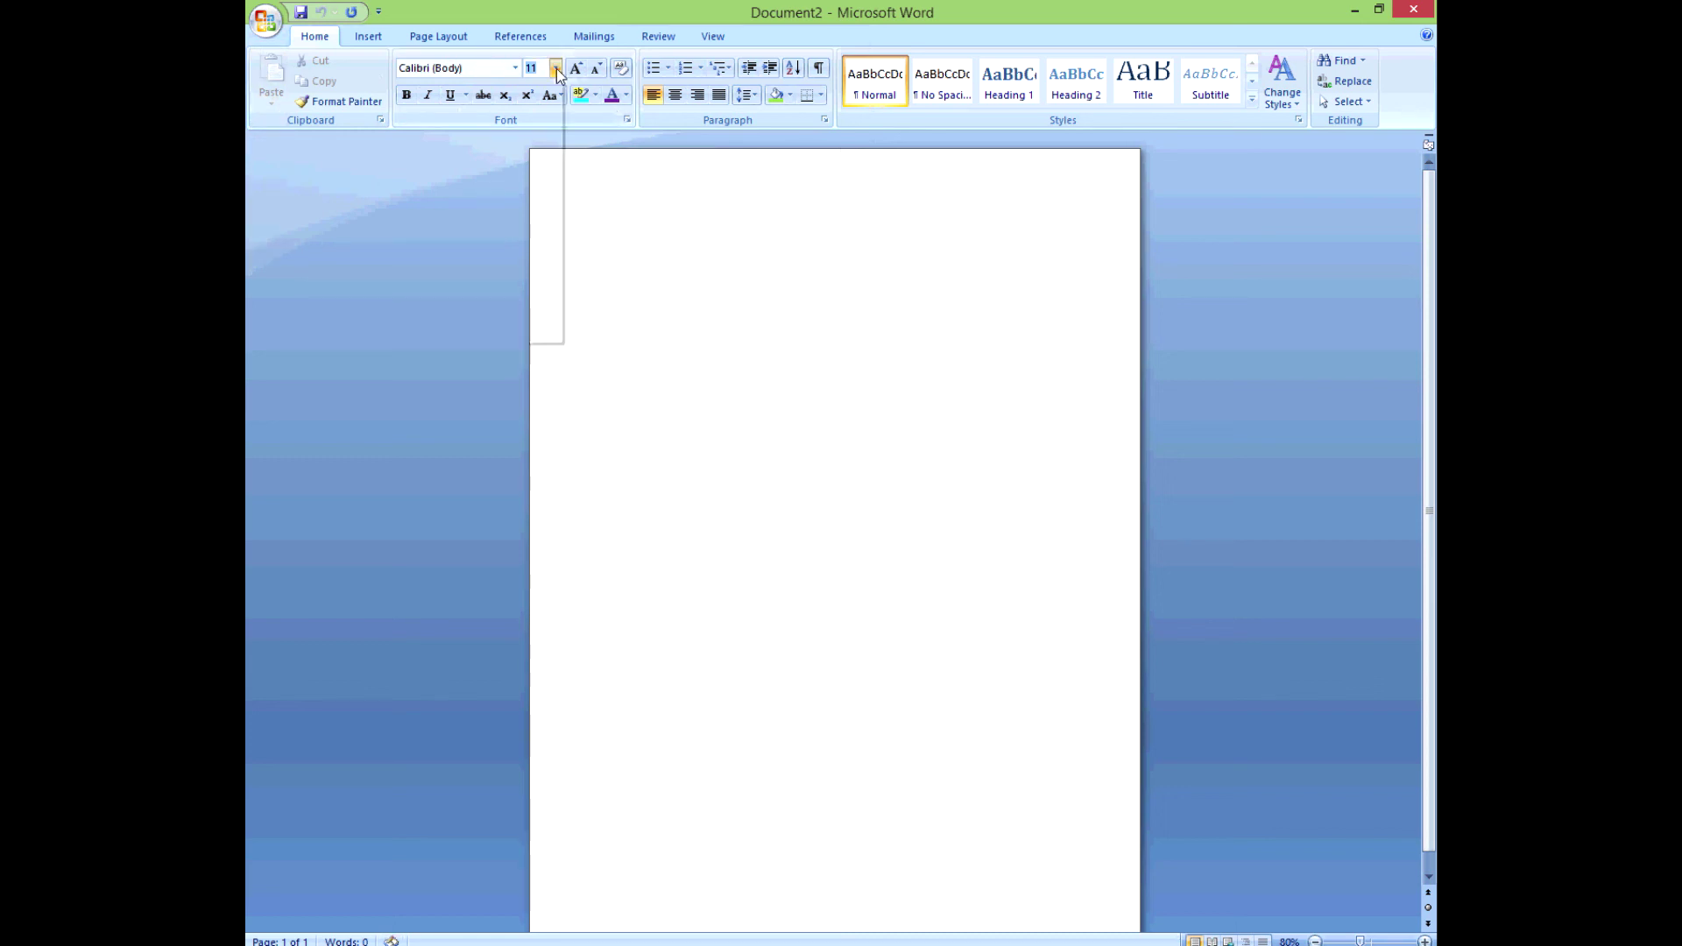
{"action": "left_click", "coordinate": [535, 310]}
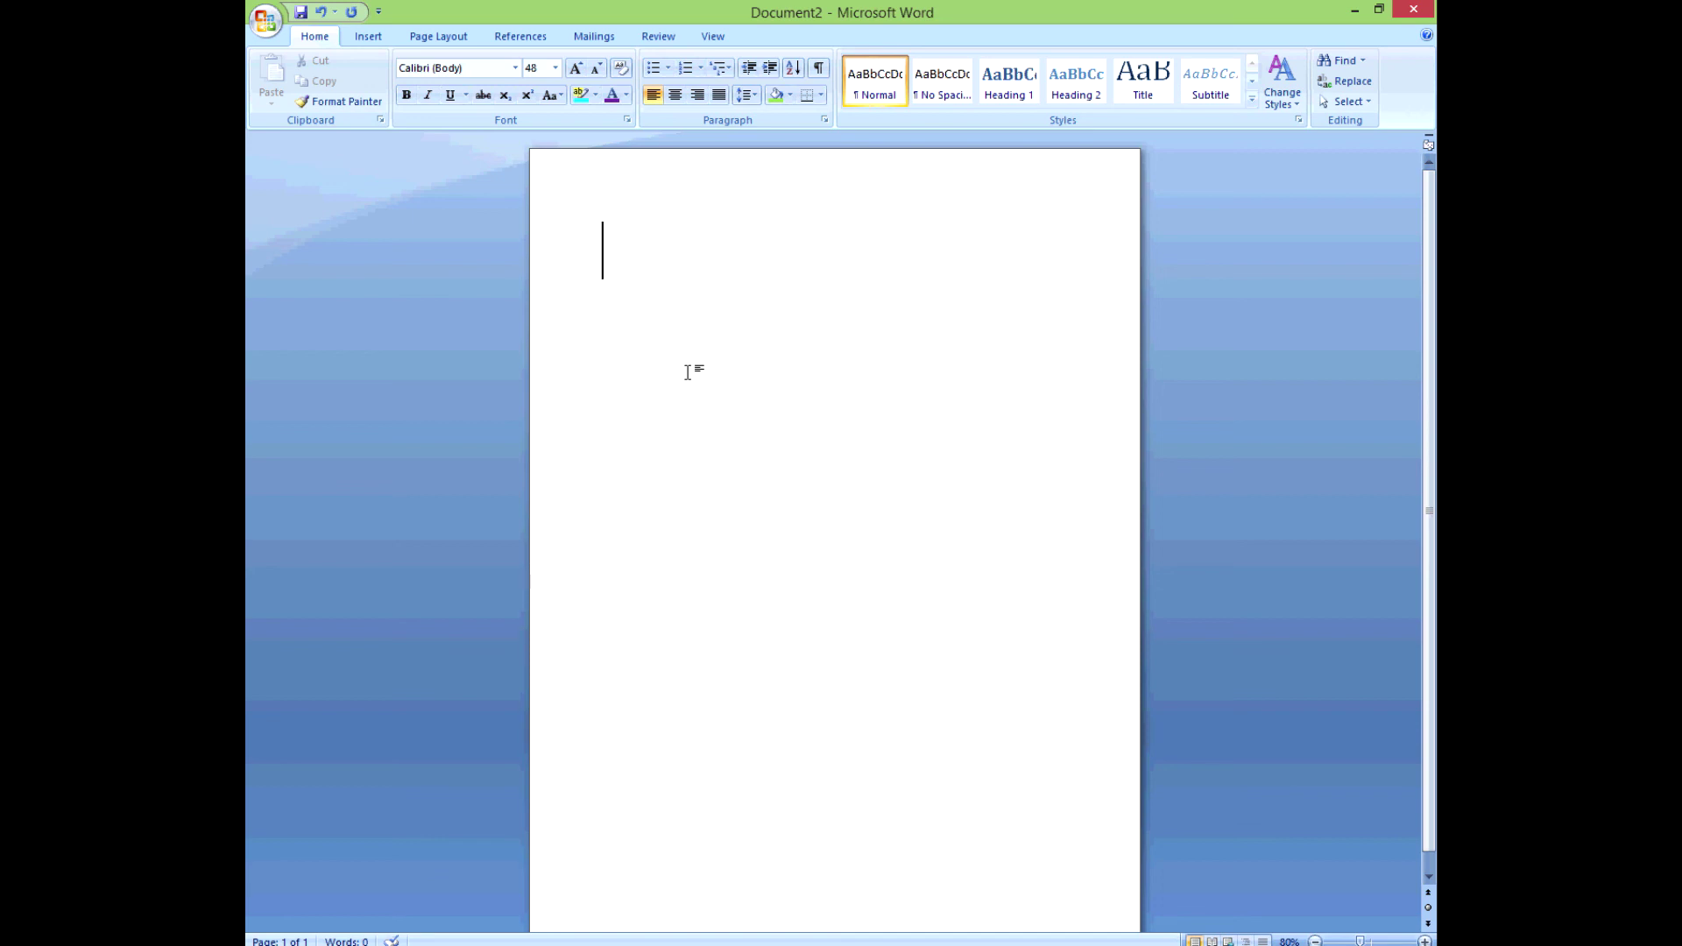
Step: Write the equation 3² = 9, with the 2 as superscript and "= 9" in normal text
{"action": "type", "text": "34"}
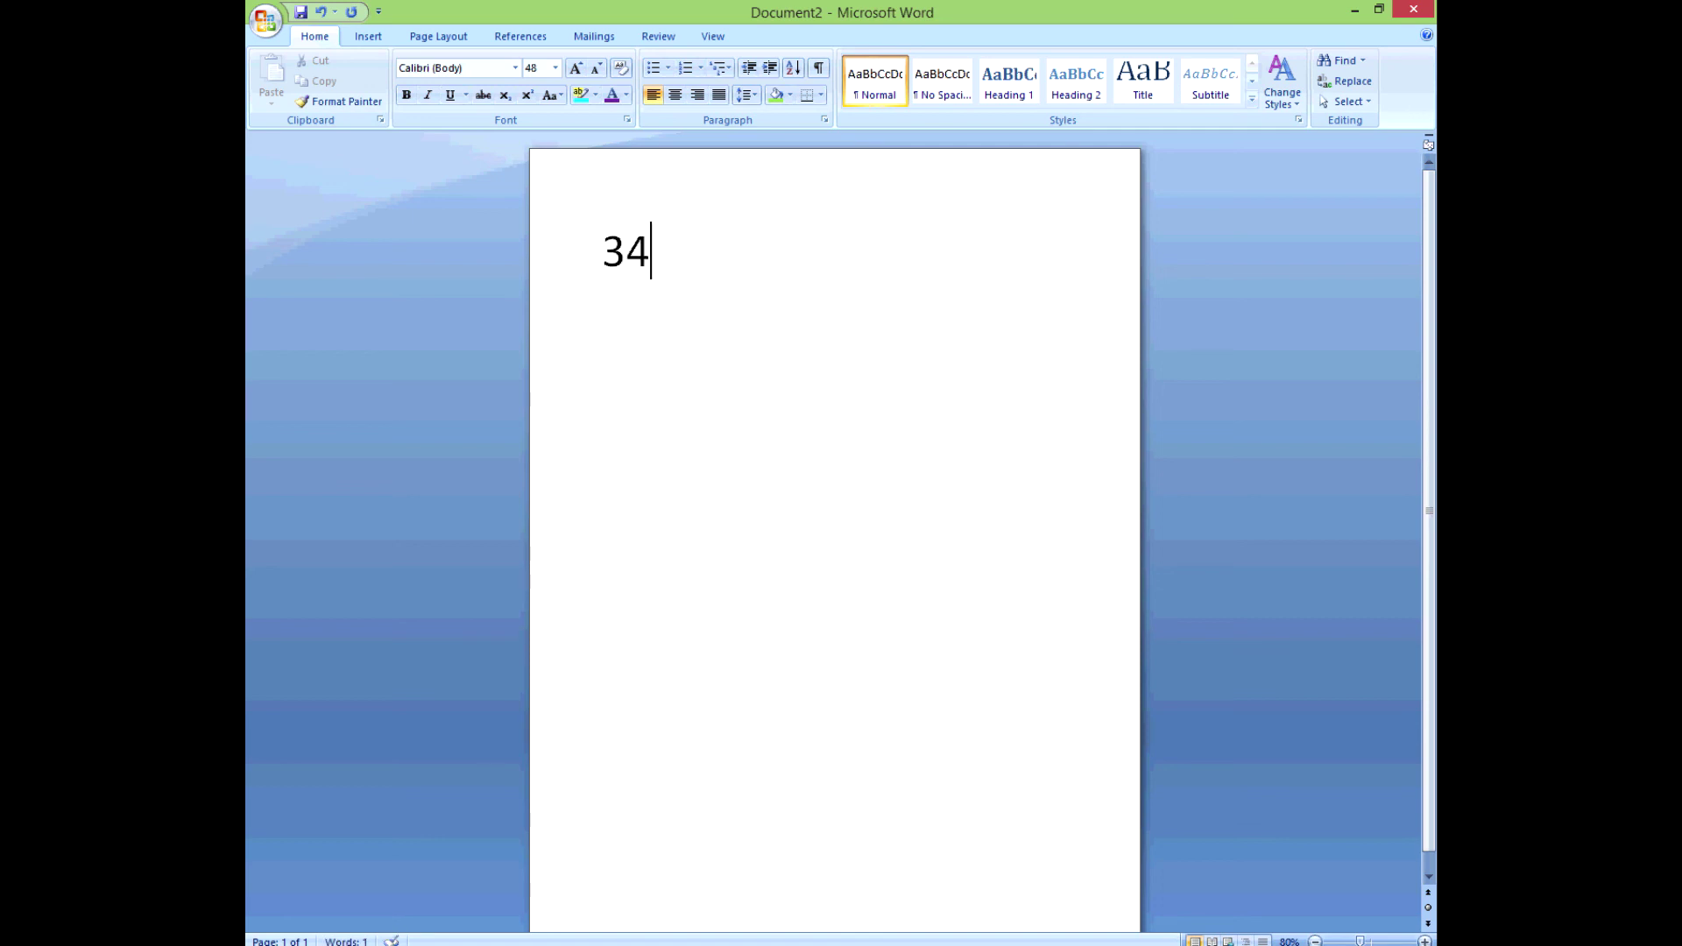
{"action": "key", "text": "BackSpace"}
{"action": "type", "text": "2"}
{"action": "key", "text": "shift+Left"}
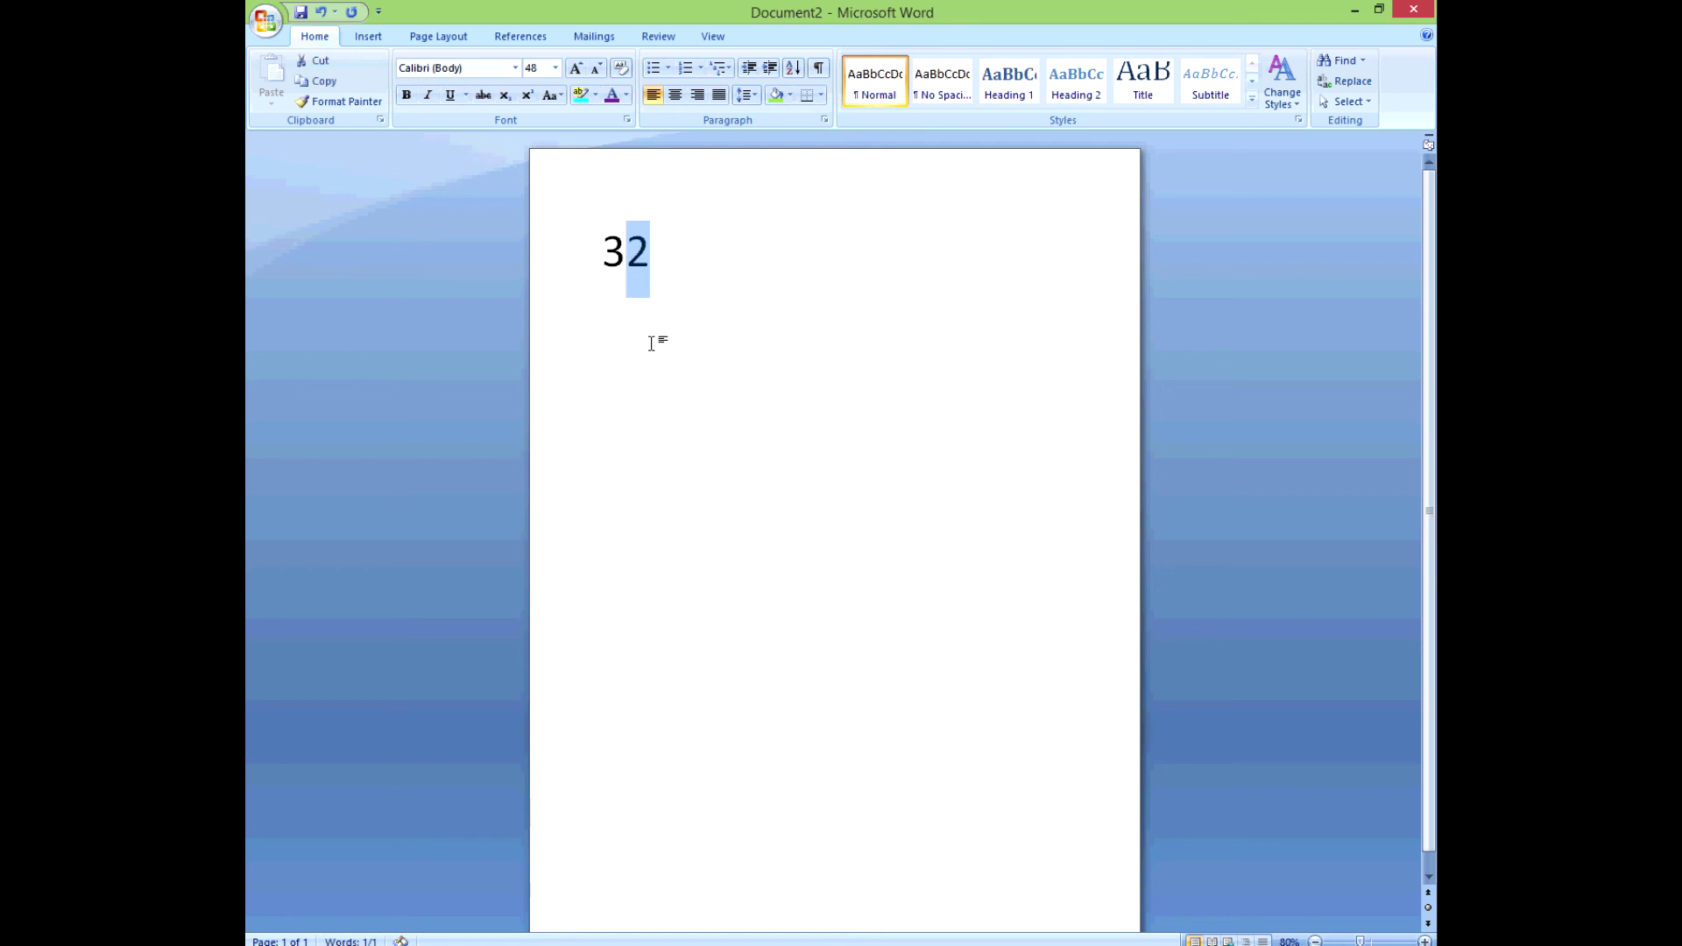
{"action": "left_click", "coordinate": [527, 95]}
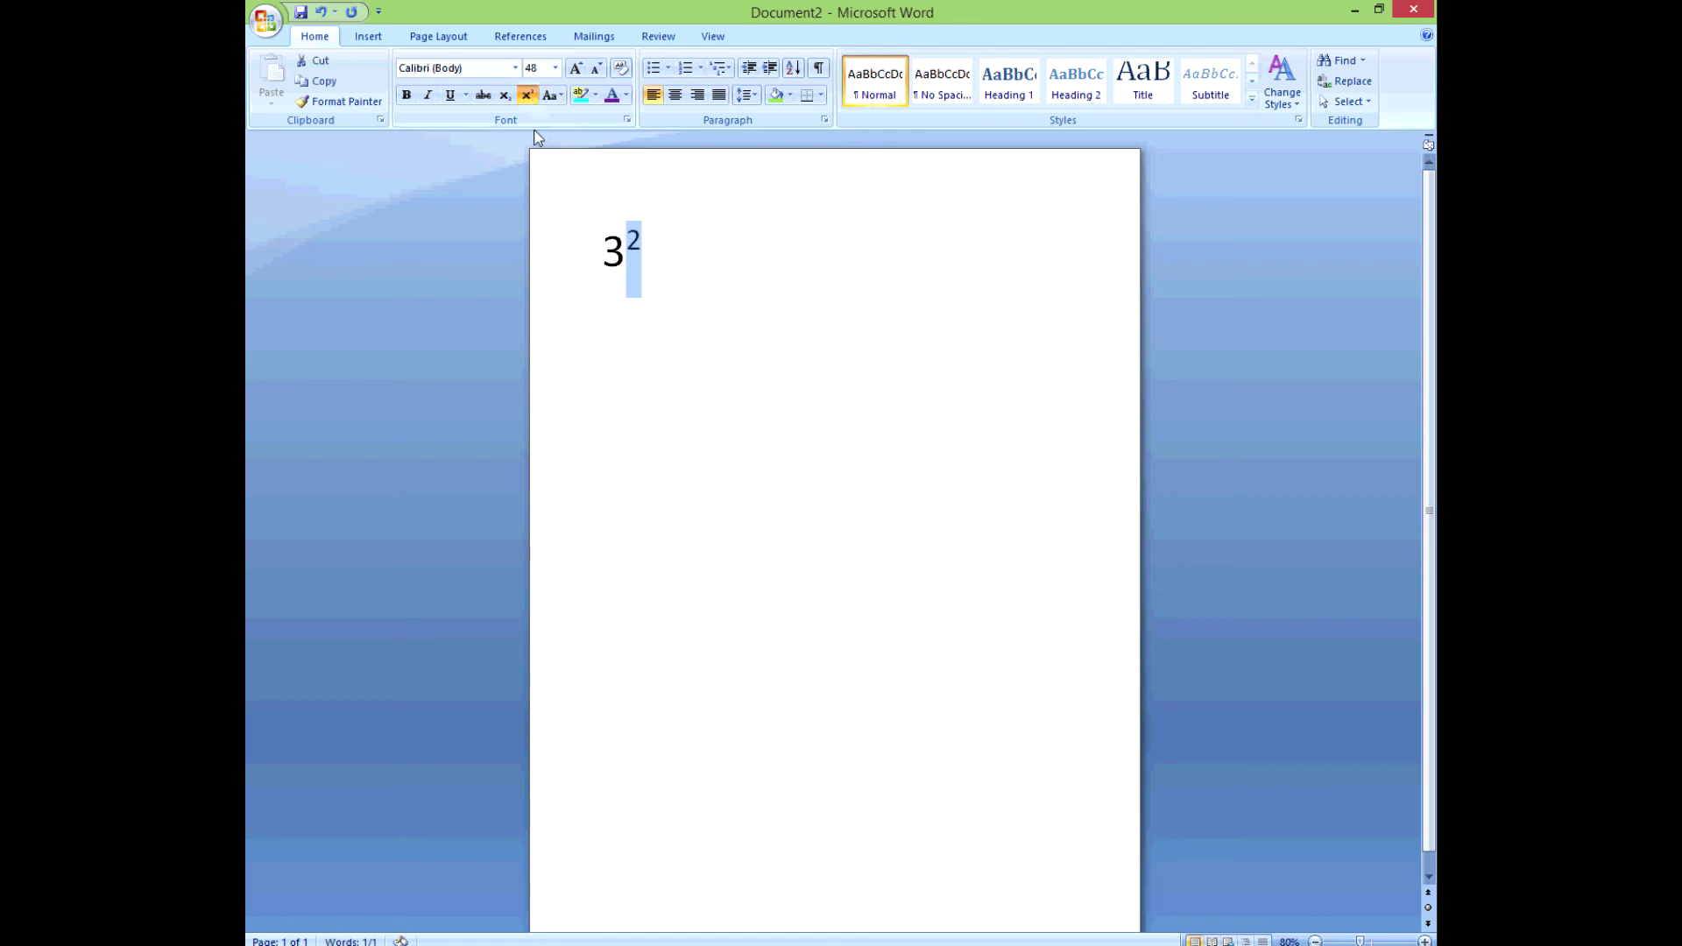
{"action": "left_click", "coordinate": [664, 473]}
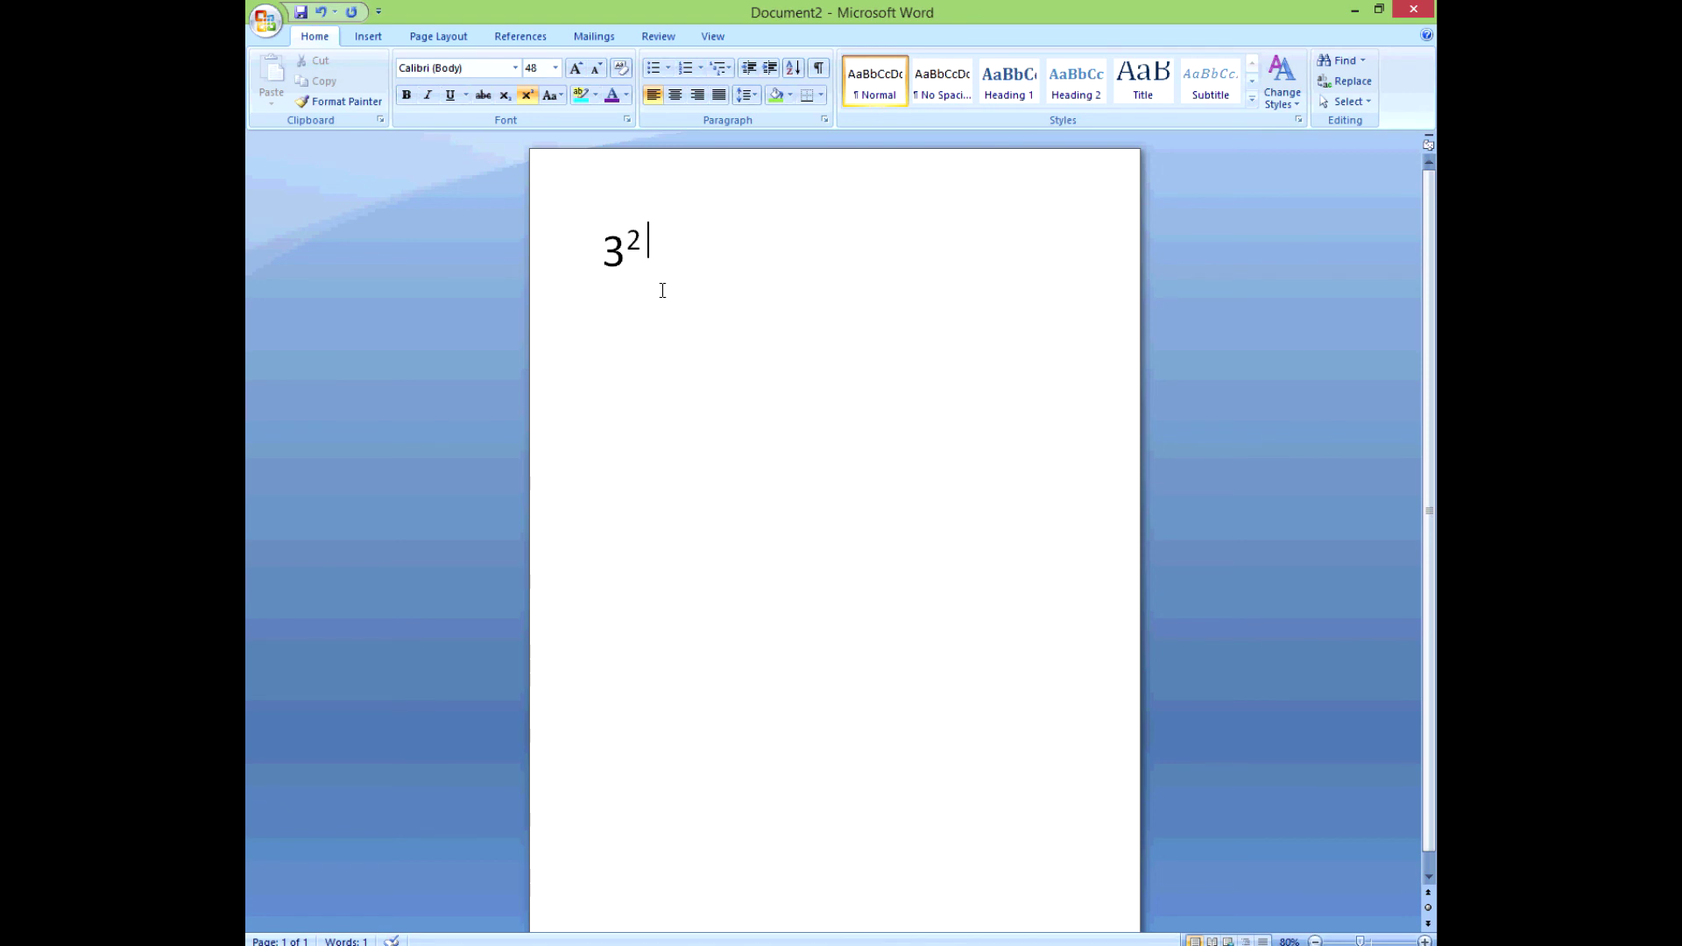
{"action": "left_click", "coordinate": [529, 96]}
{"action": "type", "text": "= 9"}
Step: Remove the superscript from the 2 in the equation, and apply it again
{"action": "left_click_drag", "start_coordinate": [640, 241], "coordinate": [626, 245]}
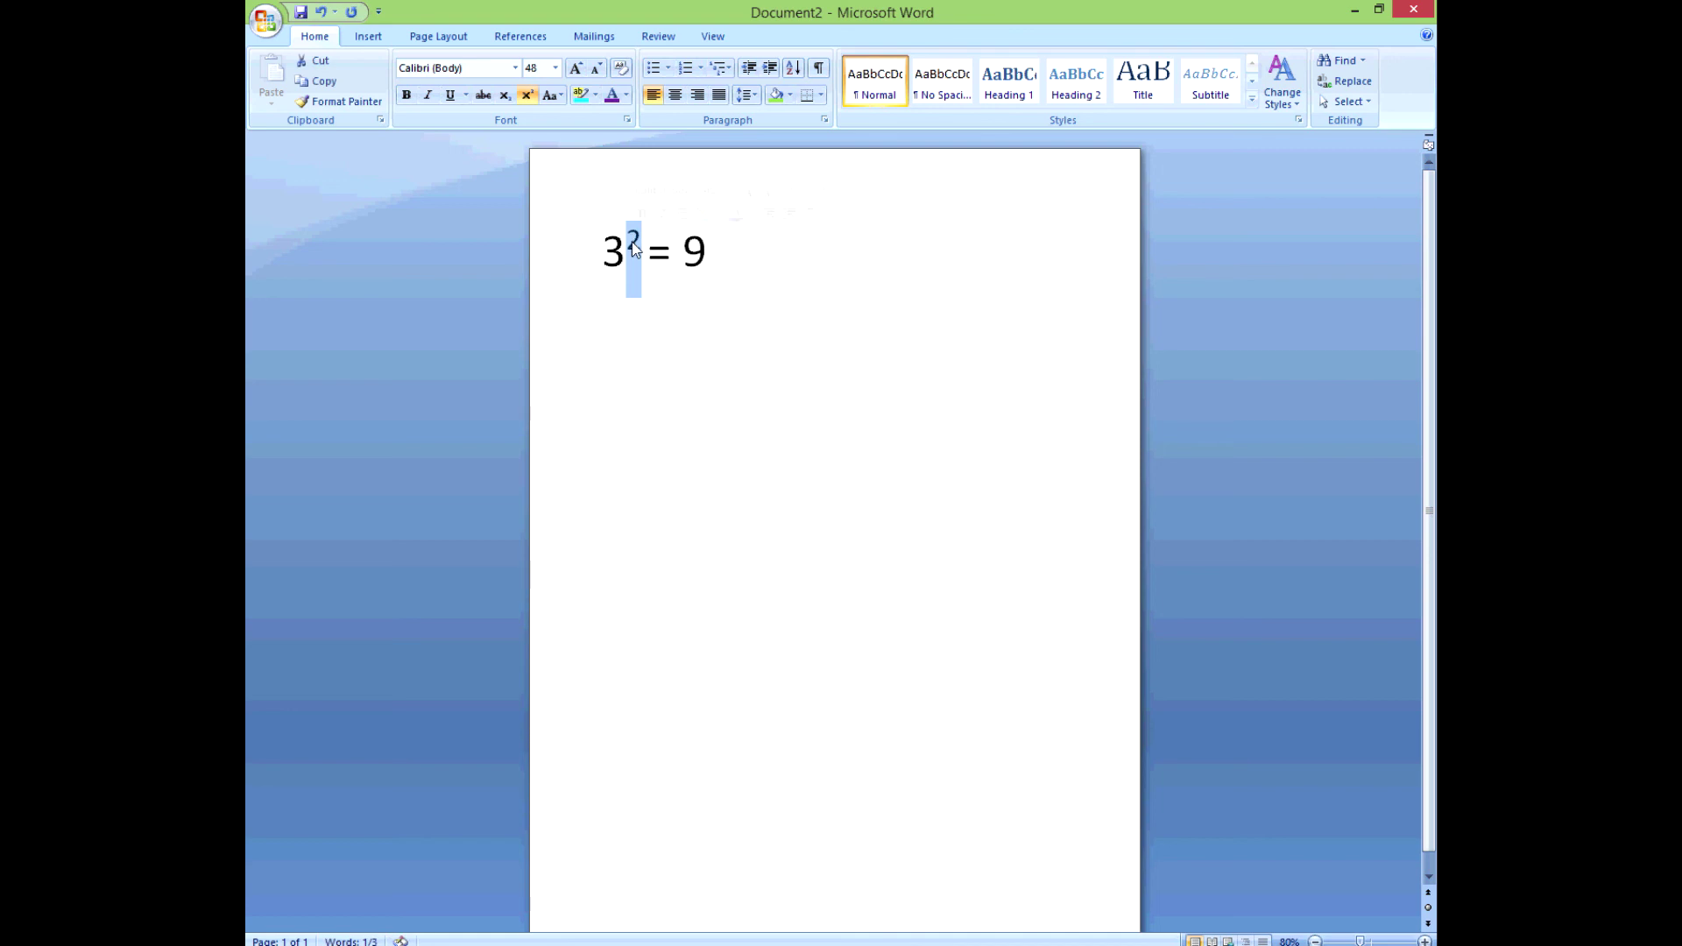
{"action": "left_click", "coordinate": [526, 94]}
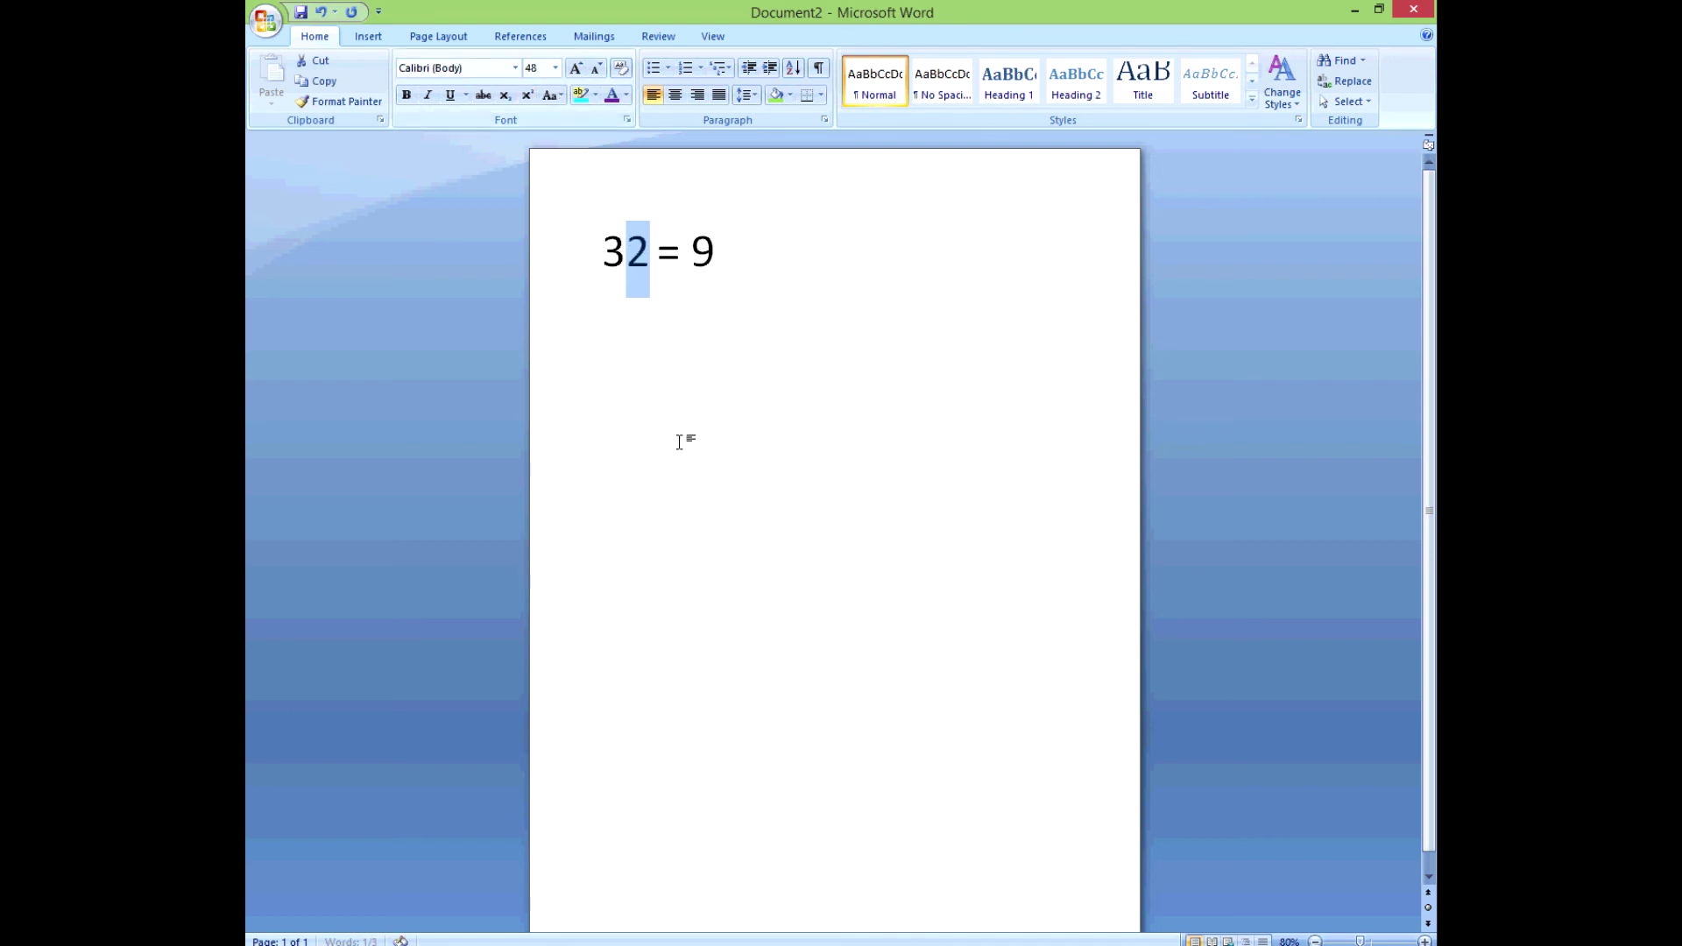
{"action": "left_click", "coordinate": [526, 94]}
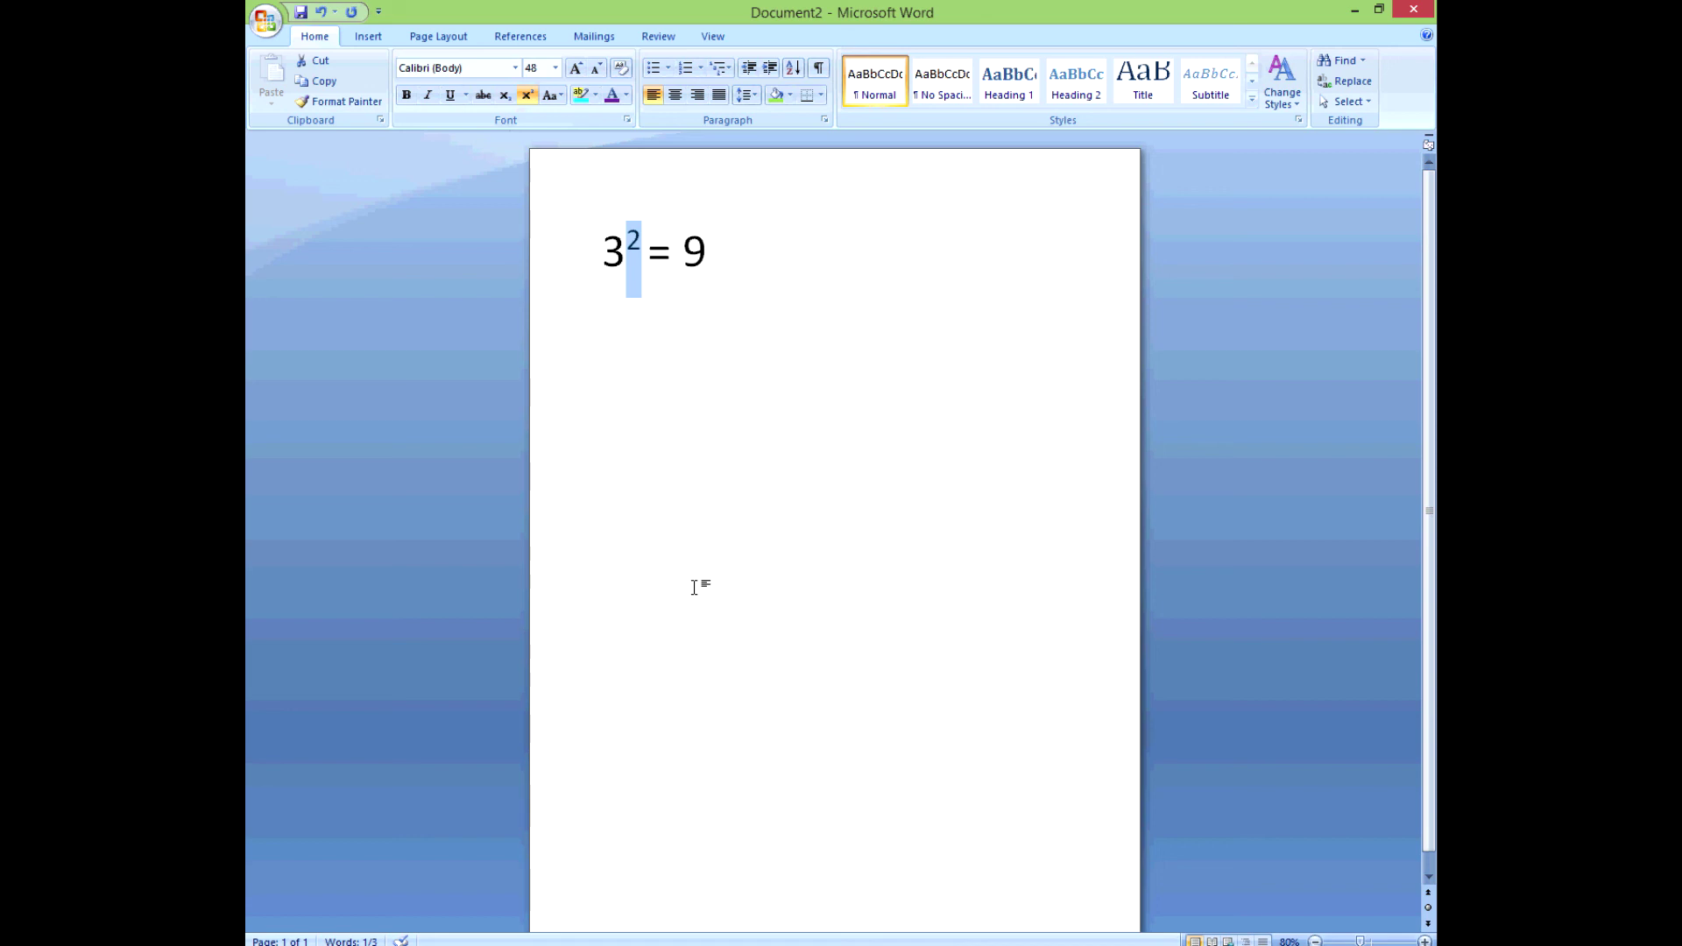
{"action": "left_click", "coordinate": [653, 502]}
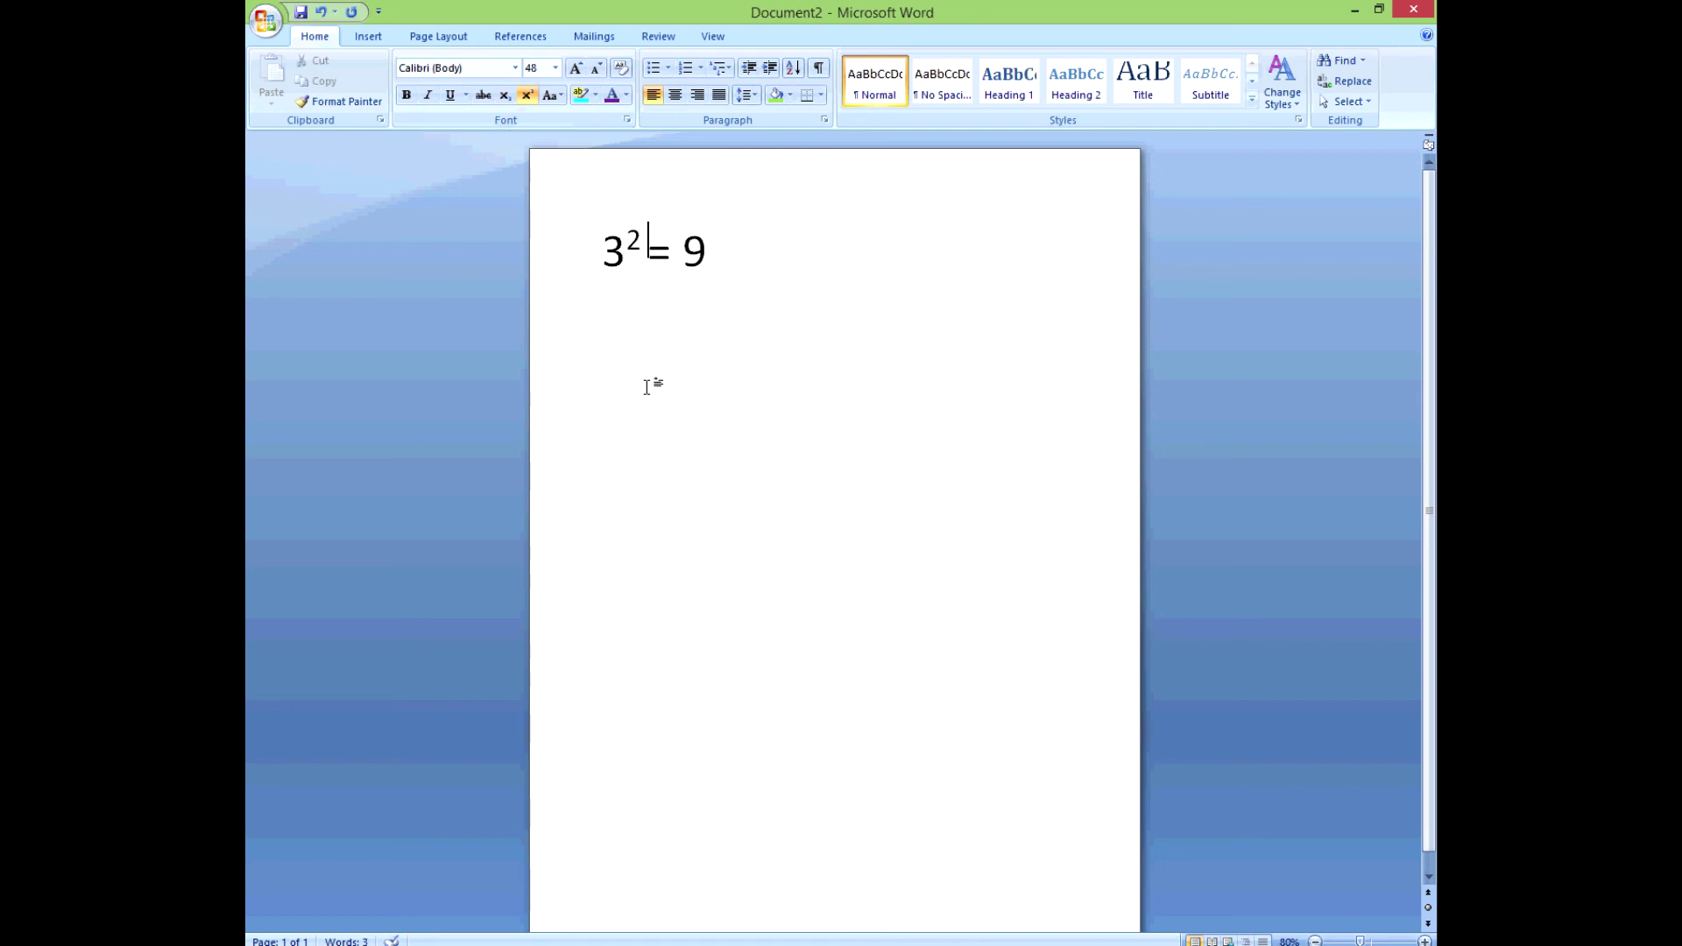
Step: Leave a blank line below the equation and enter "101two" on the following line
{"action": "left_click", "coordinate": [747, 281]}
{"action": "key", "text": "Return"}
{"action": "key", "text": "Return"}
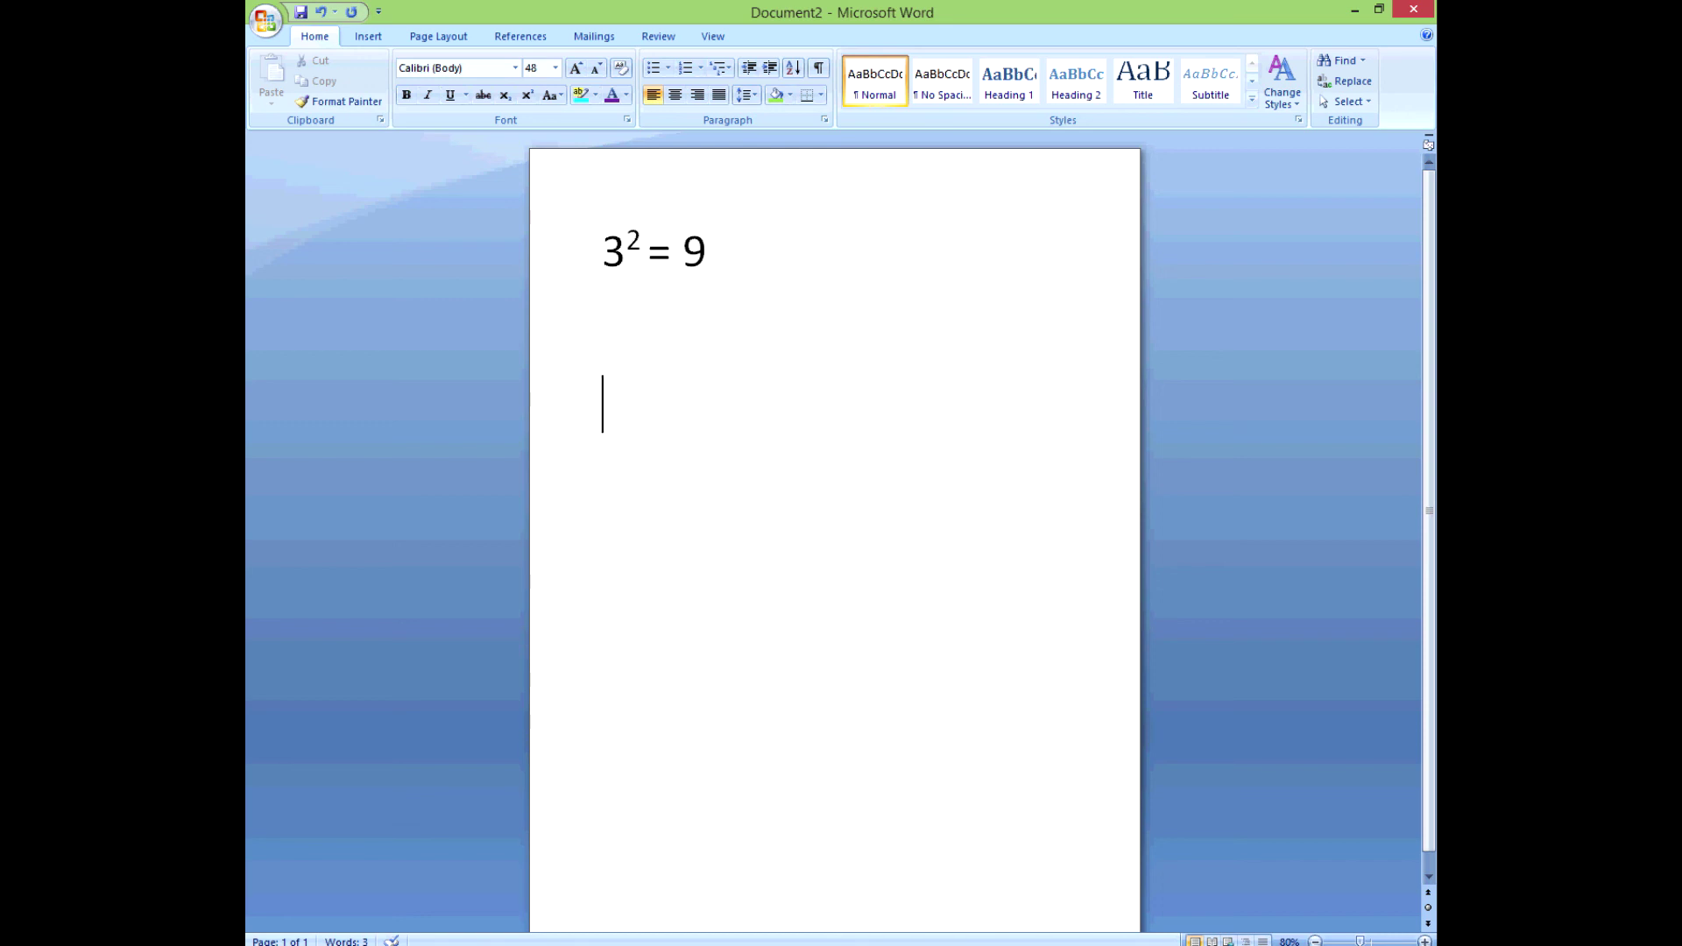
{"action": "type", "text": "101tw"}
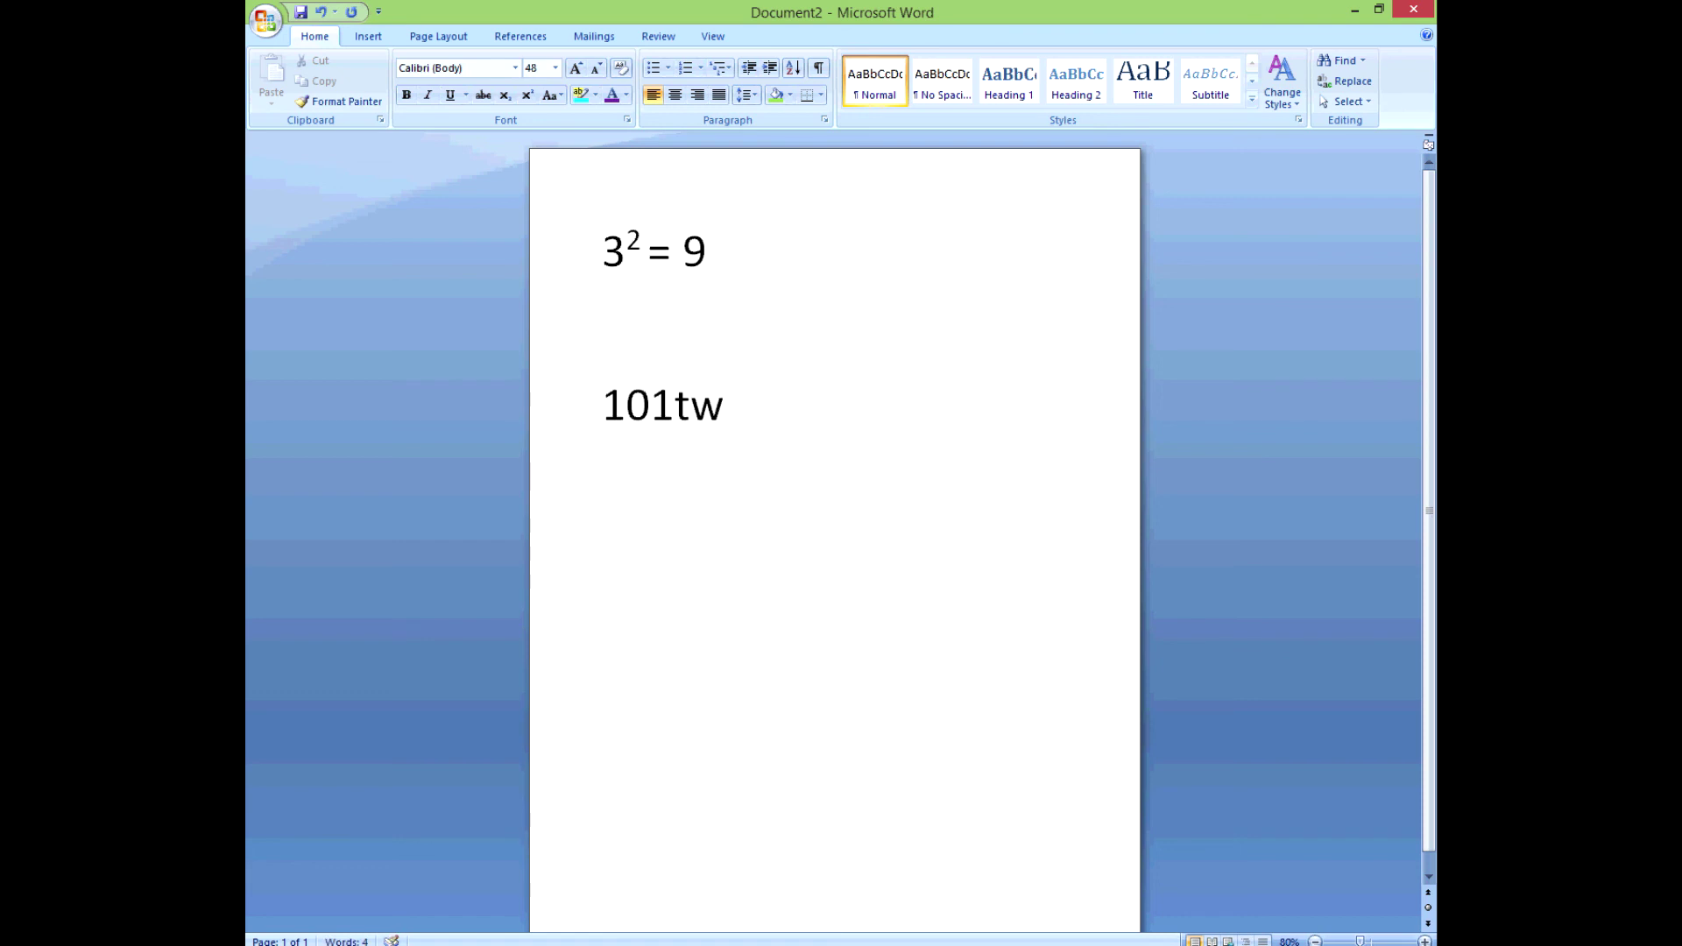
{"action": "type", "text": "o"}
Step: Try superscript on the word "two" after 101, and change it to subscript
{"action": "left_click_drag", "start_coordinate": [749, 410], "coordinate": [674, 410]}
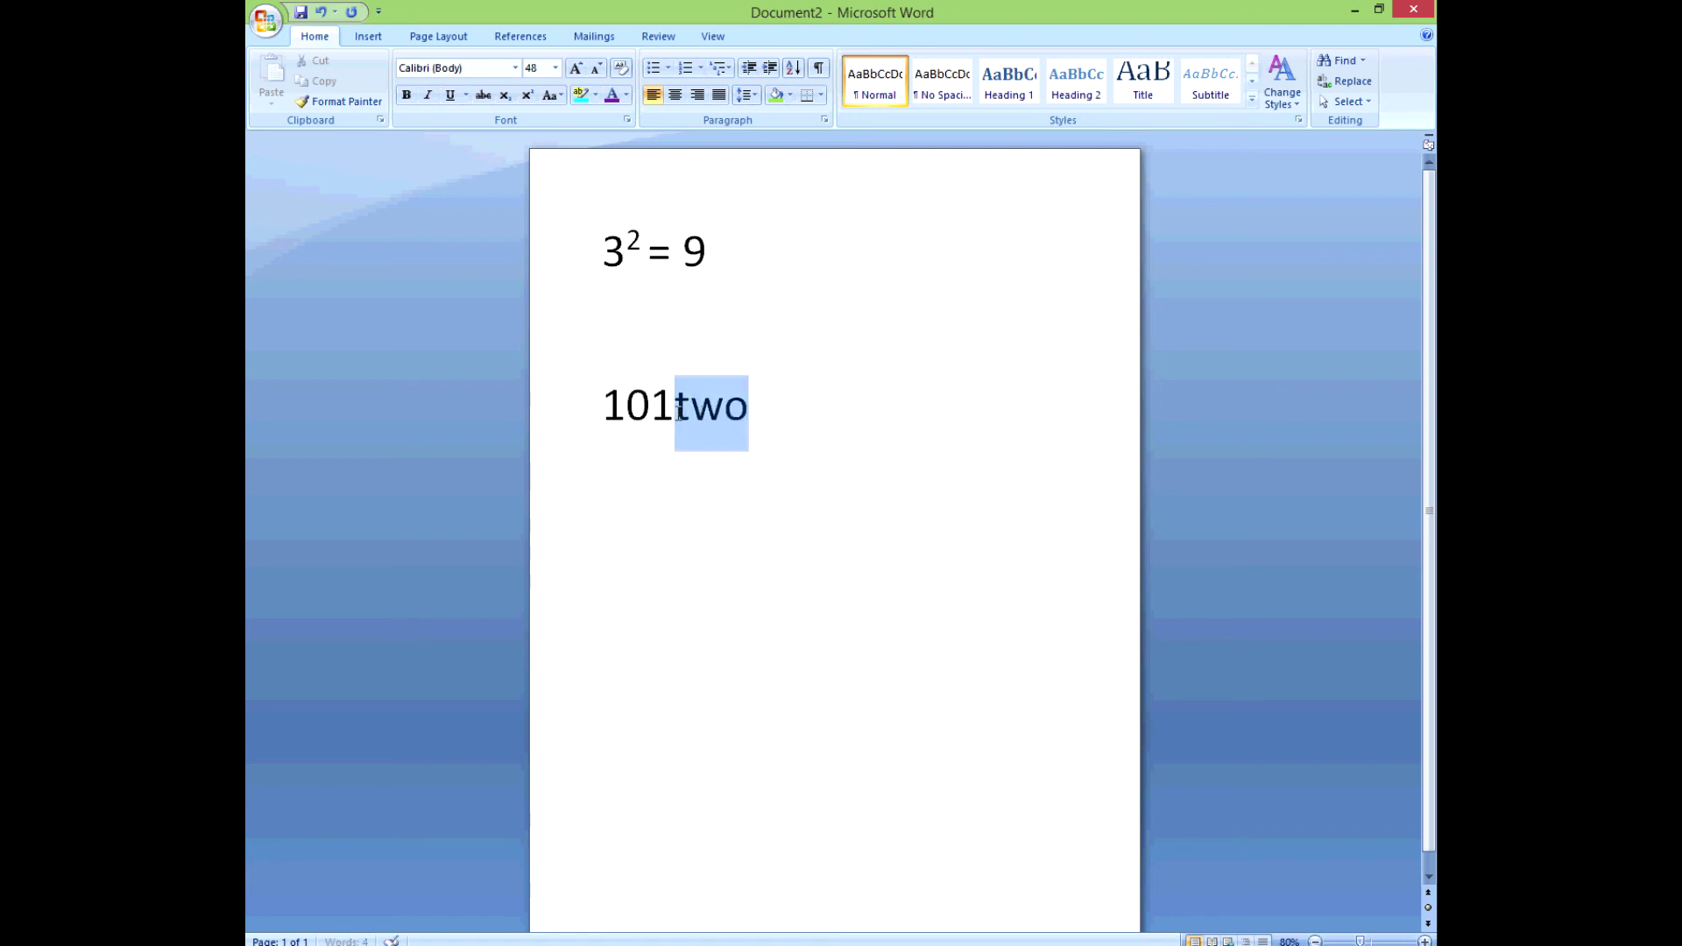
{"action": "left_click", "coordinate": [527, 94]}
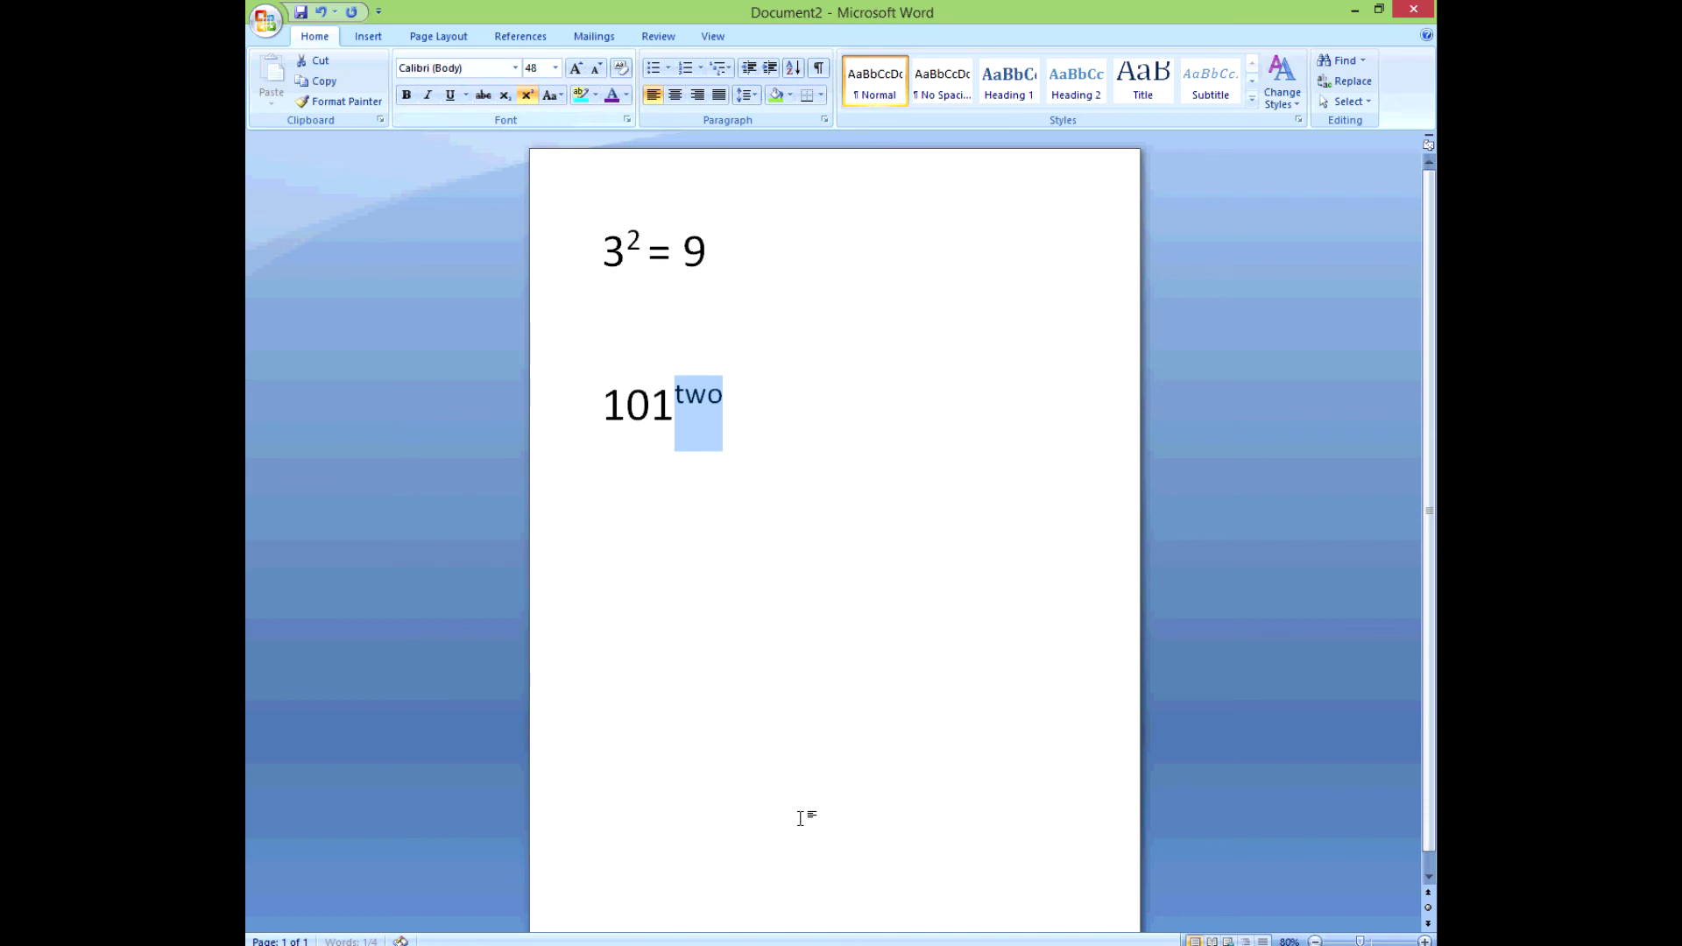
{"action": "left_click", "coordinate": [512, 104]}
{"action": "left_click", "coordinate": [763, 672]}
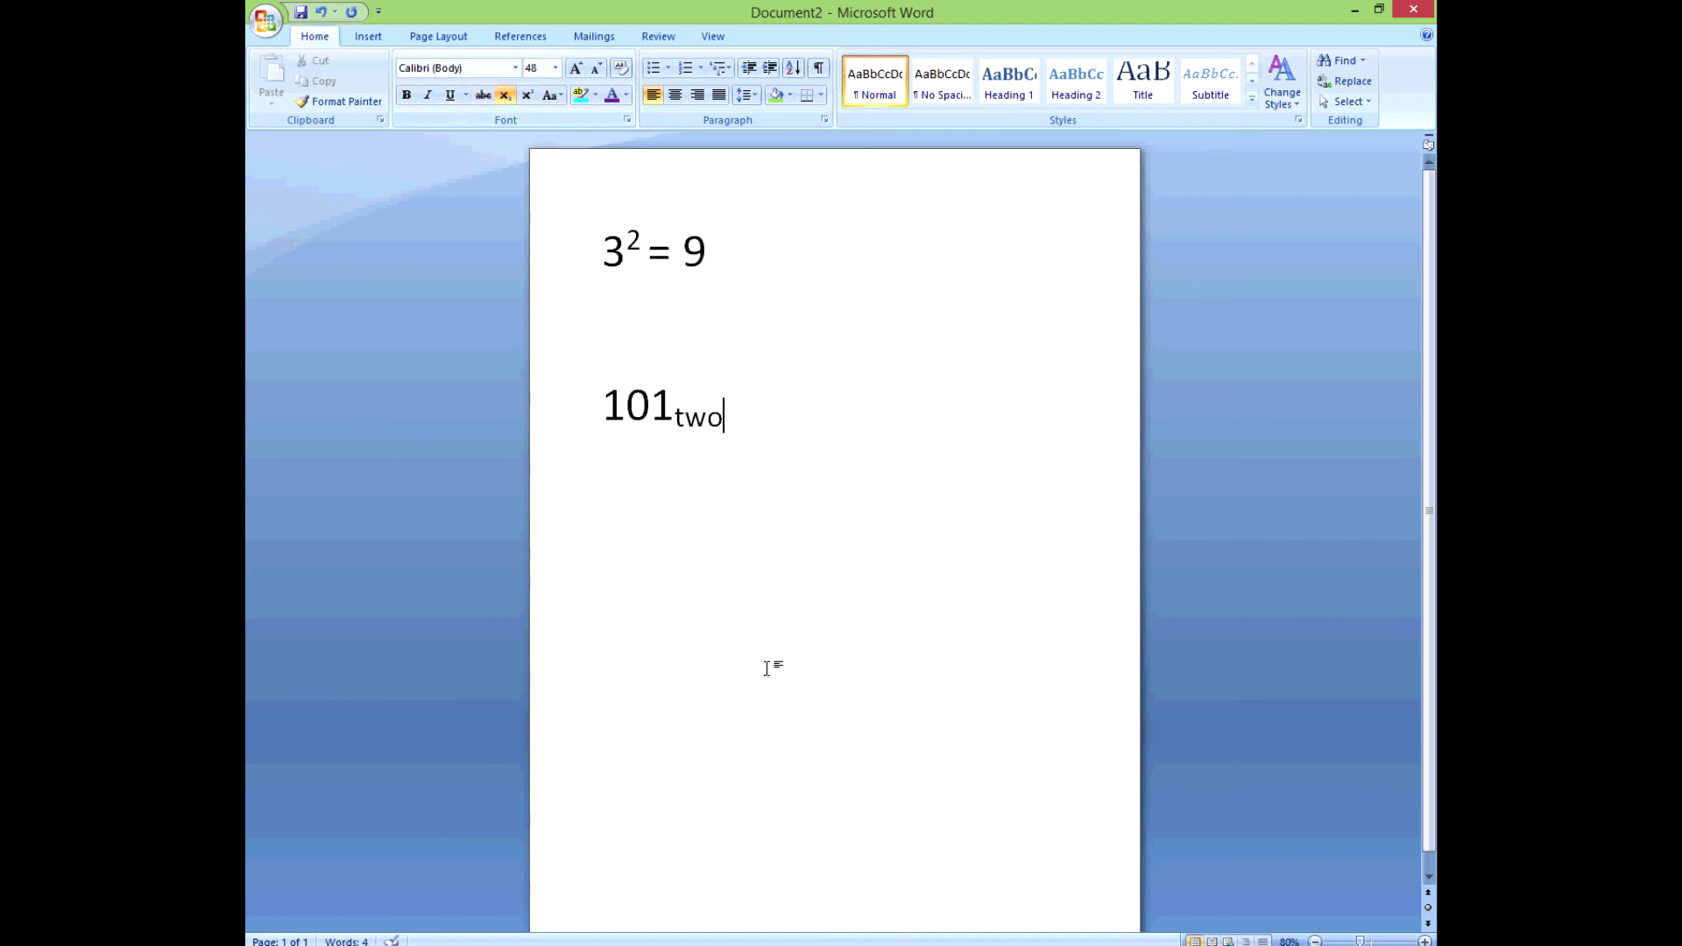
{"action": "left_click_drag", "start_coordinate": [724, 411], "coordinate": [678, 421]}
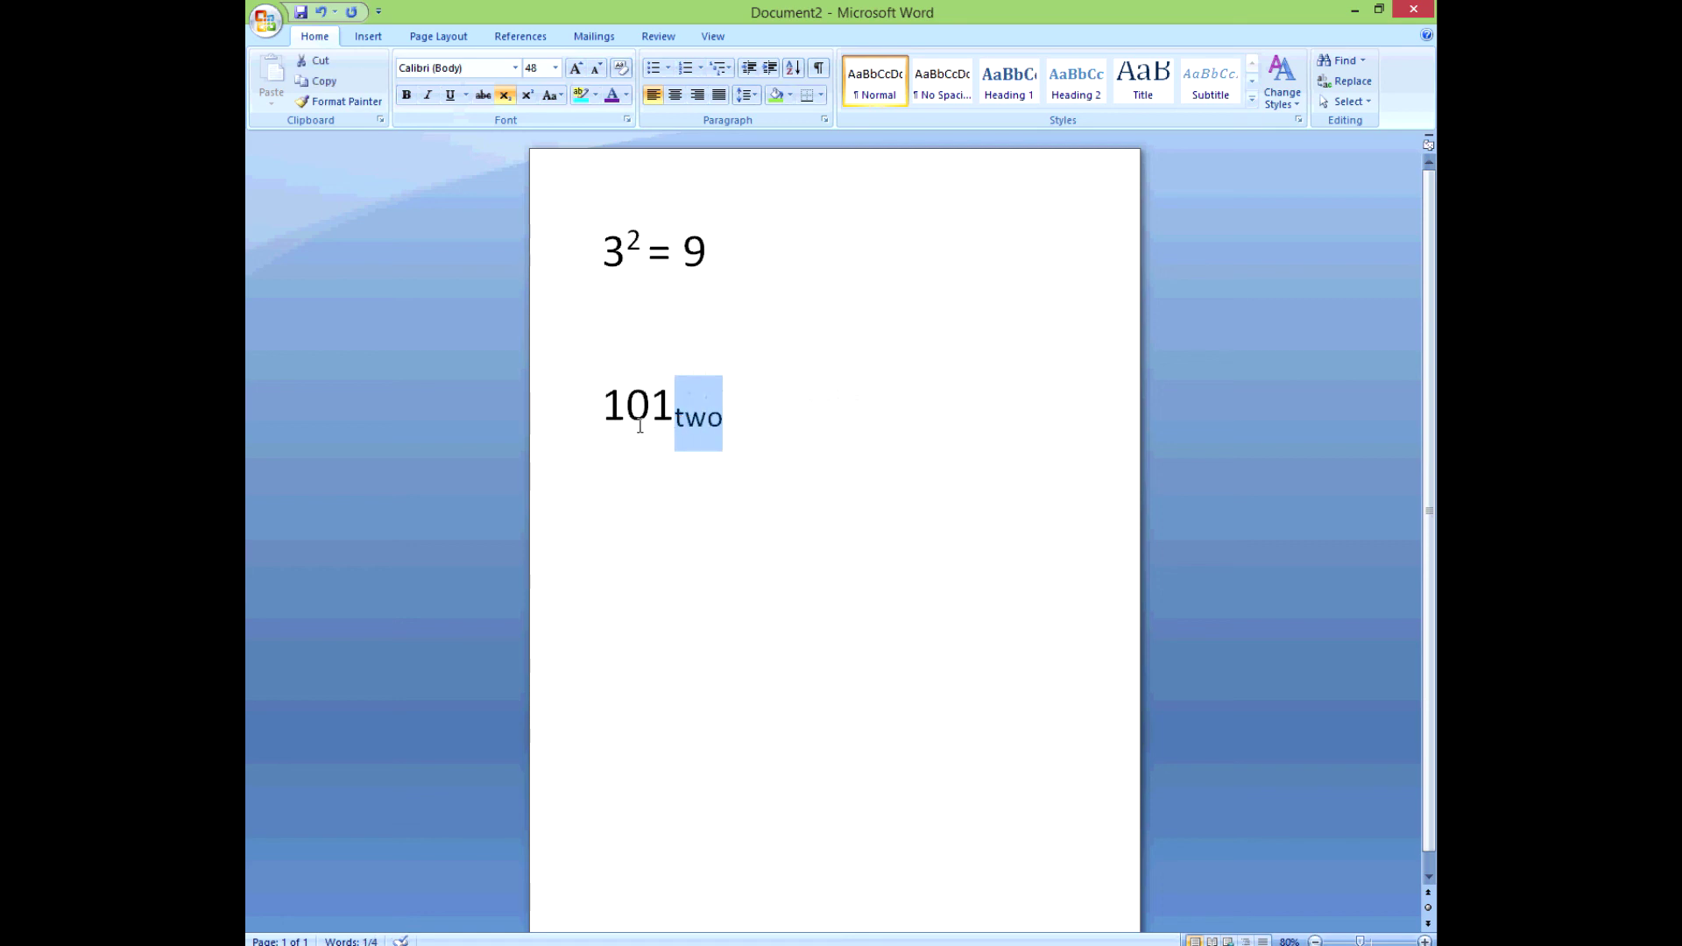
{"action": "left_click", "coordinate": [775, 587]}
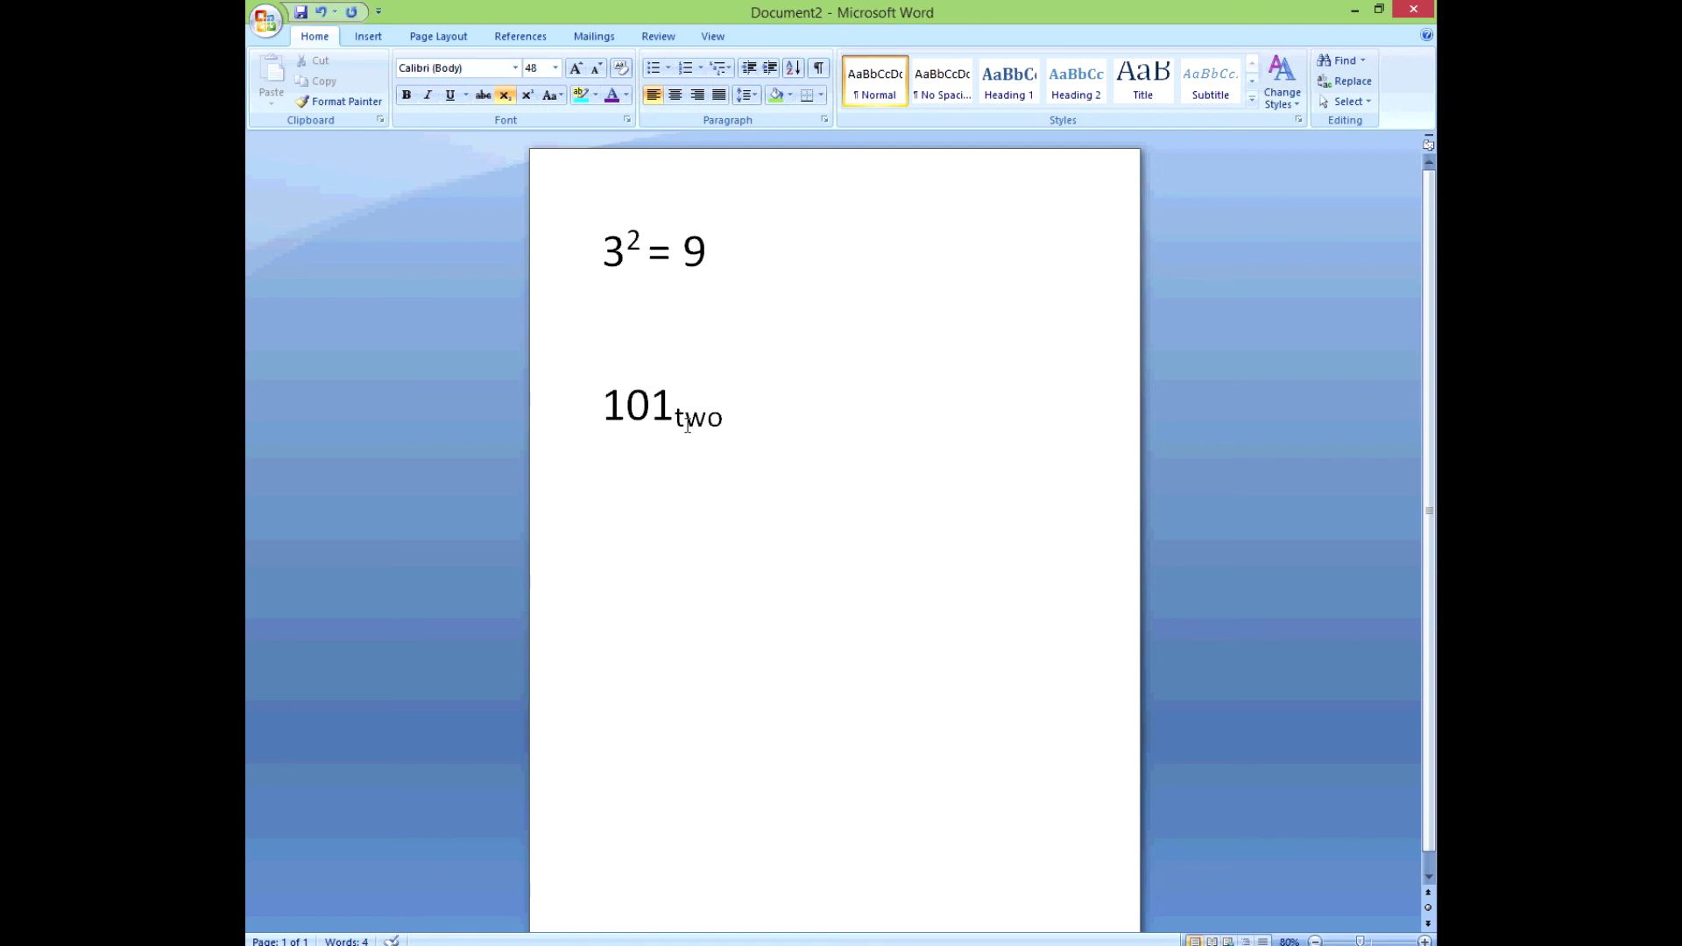
{"action": "left_click_drag", "start_coordinate": [603, 402], "coordinate": [671, 405]}
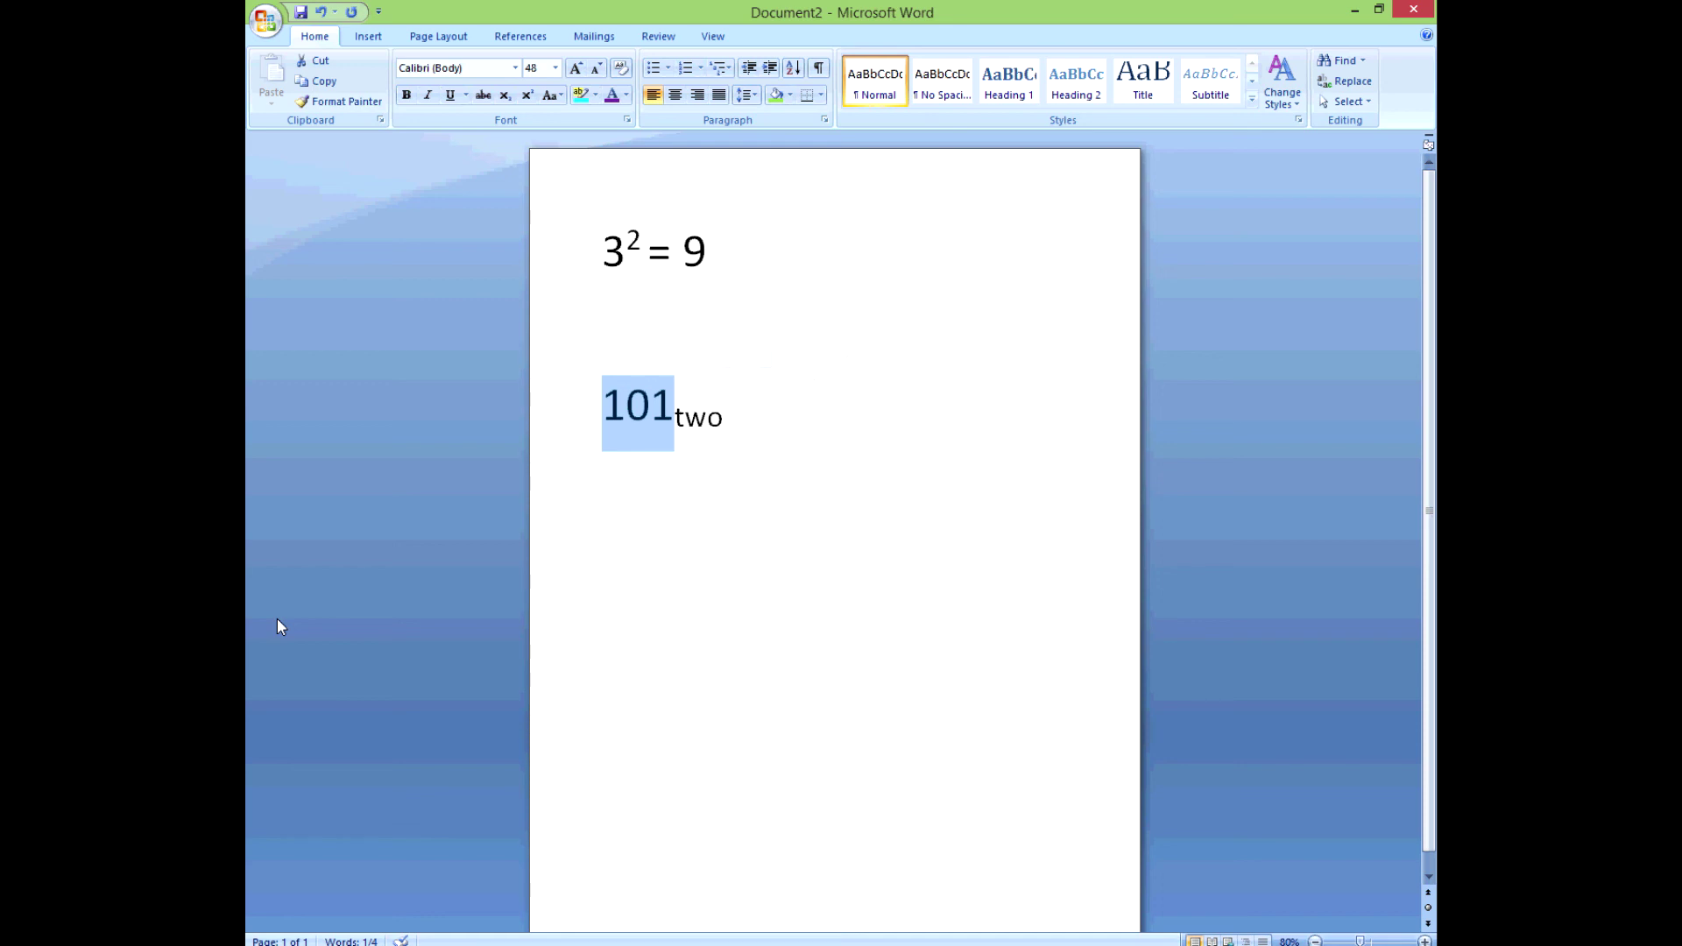
{"action": "left_click", "coordinate": [826, 631]}
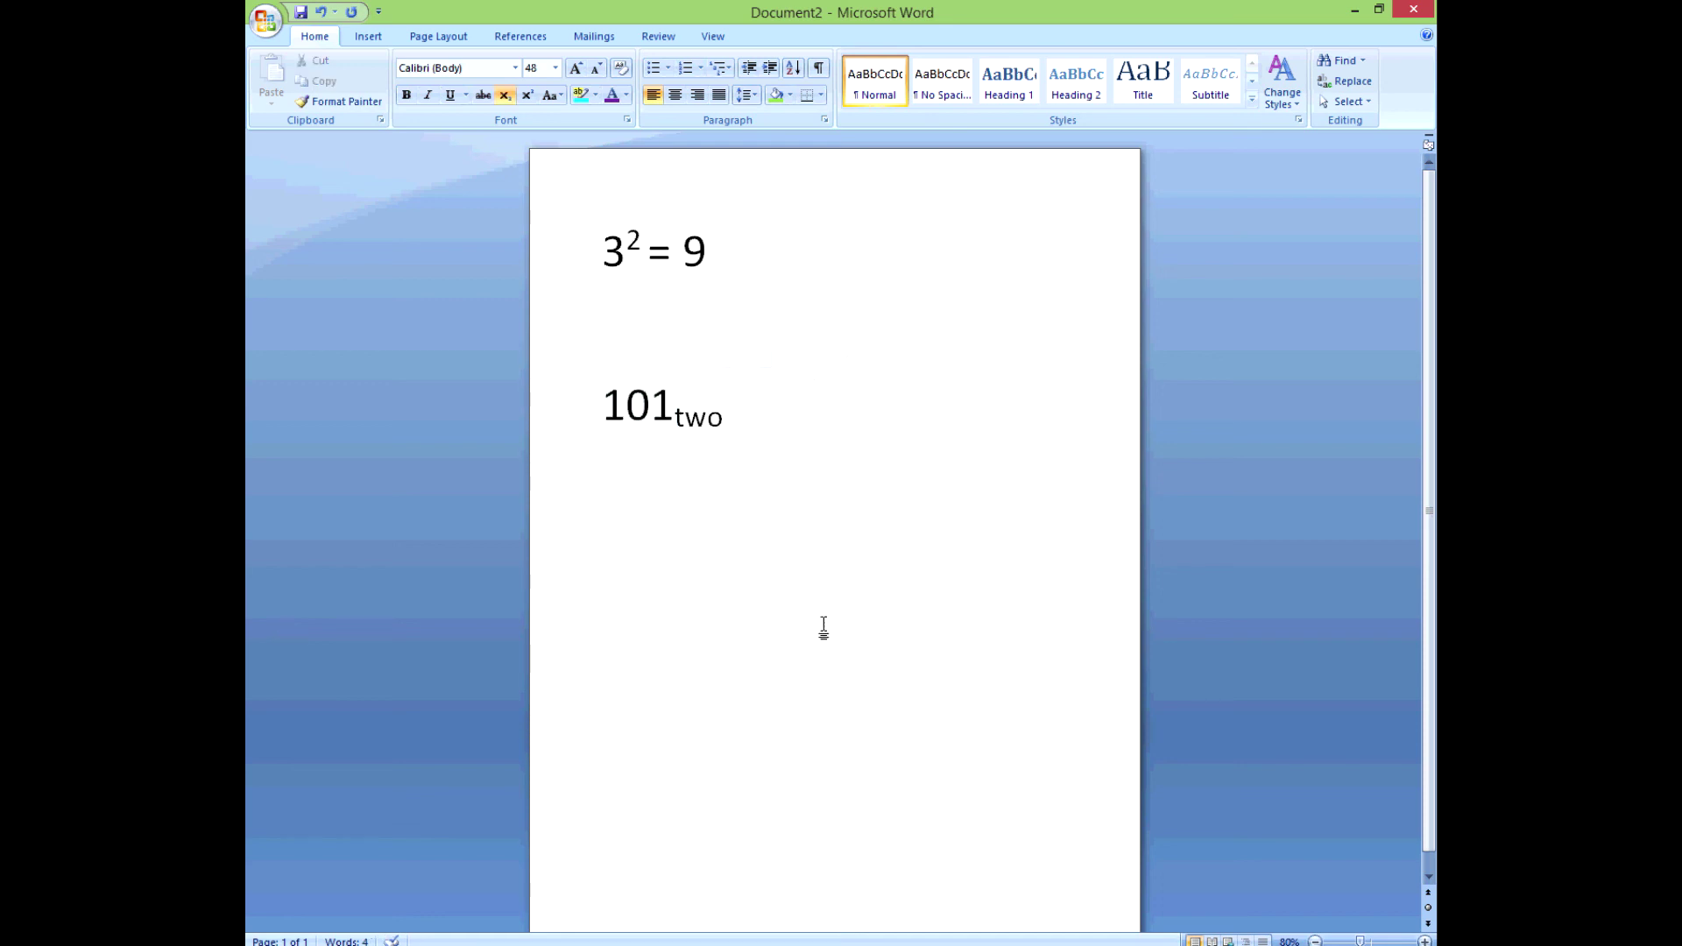
{"action": "left_click_drag", "start_coordinate": [733, 421], "coordinate": [676, 428]}
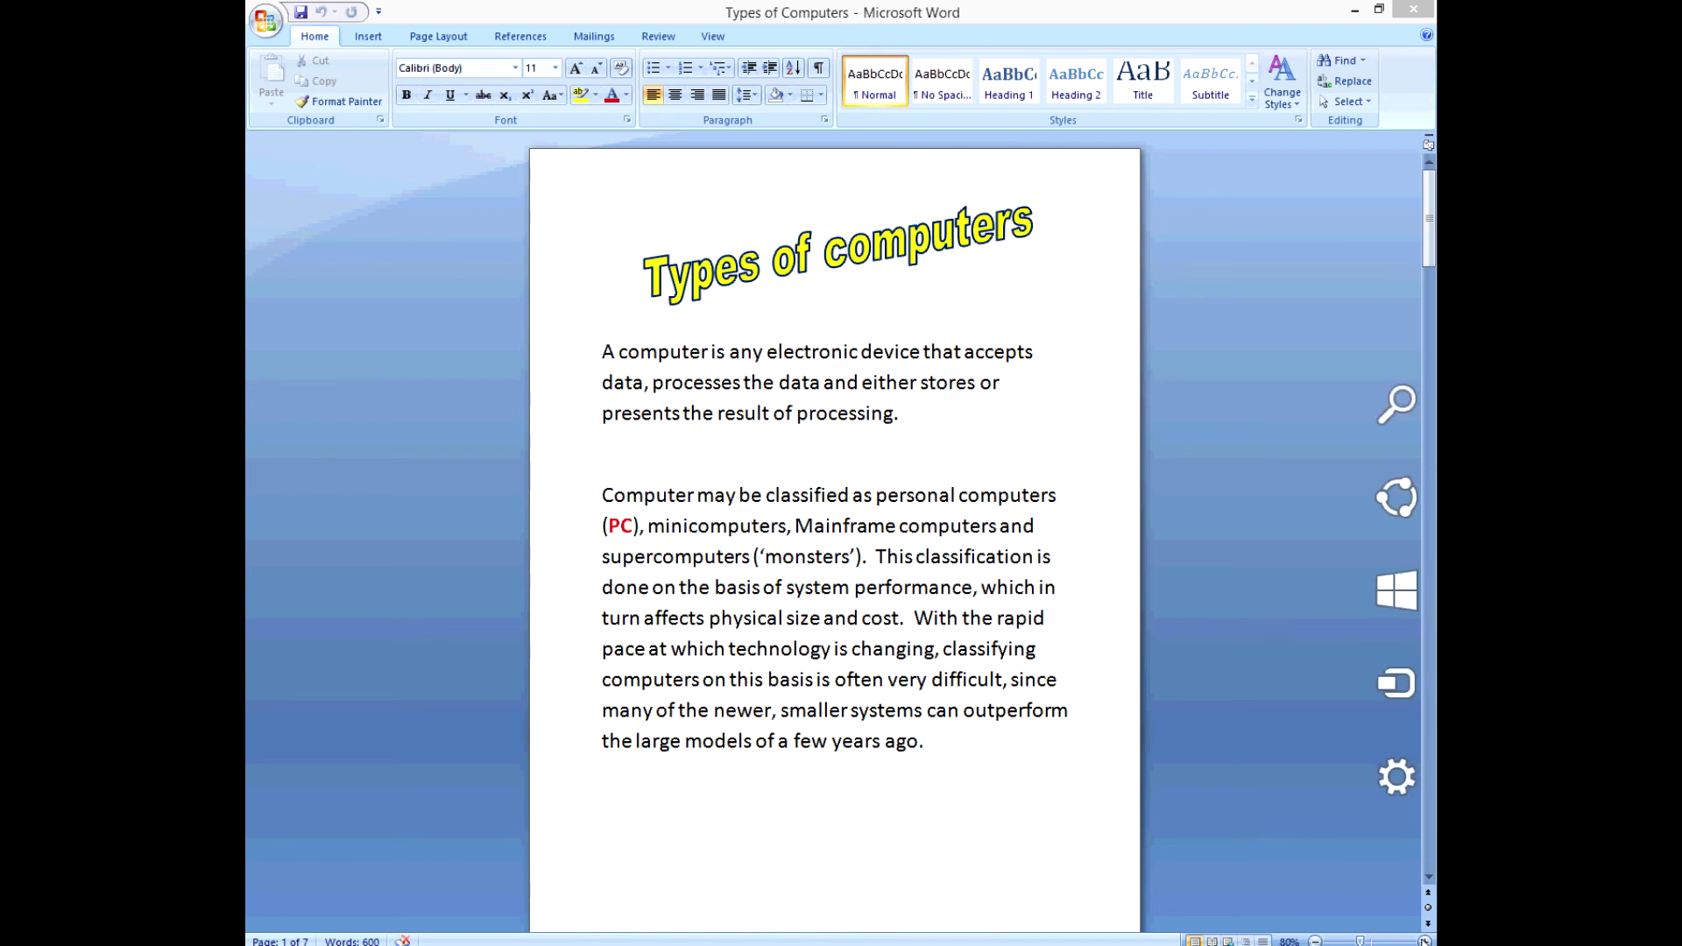
{"action": "left_click", "coordinate": [1426, 942]}
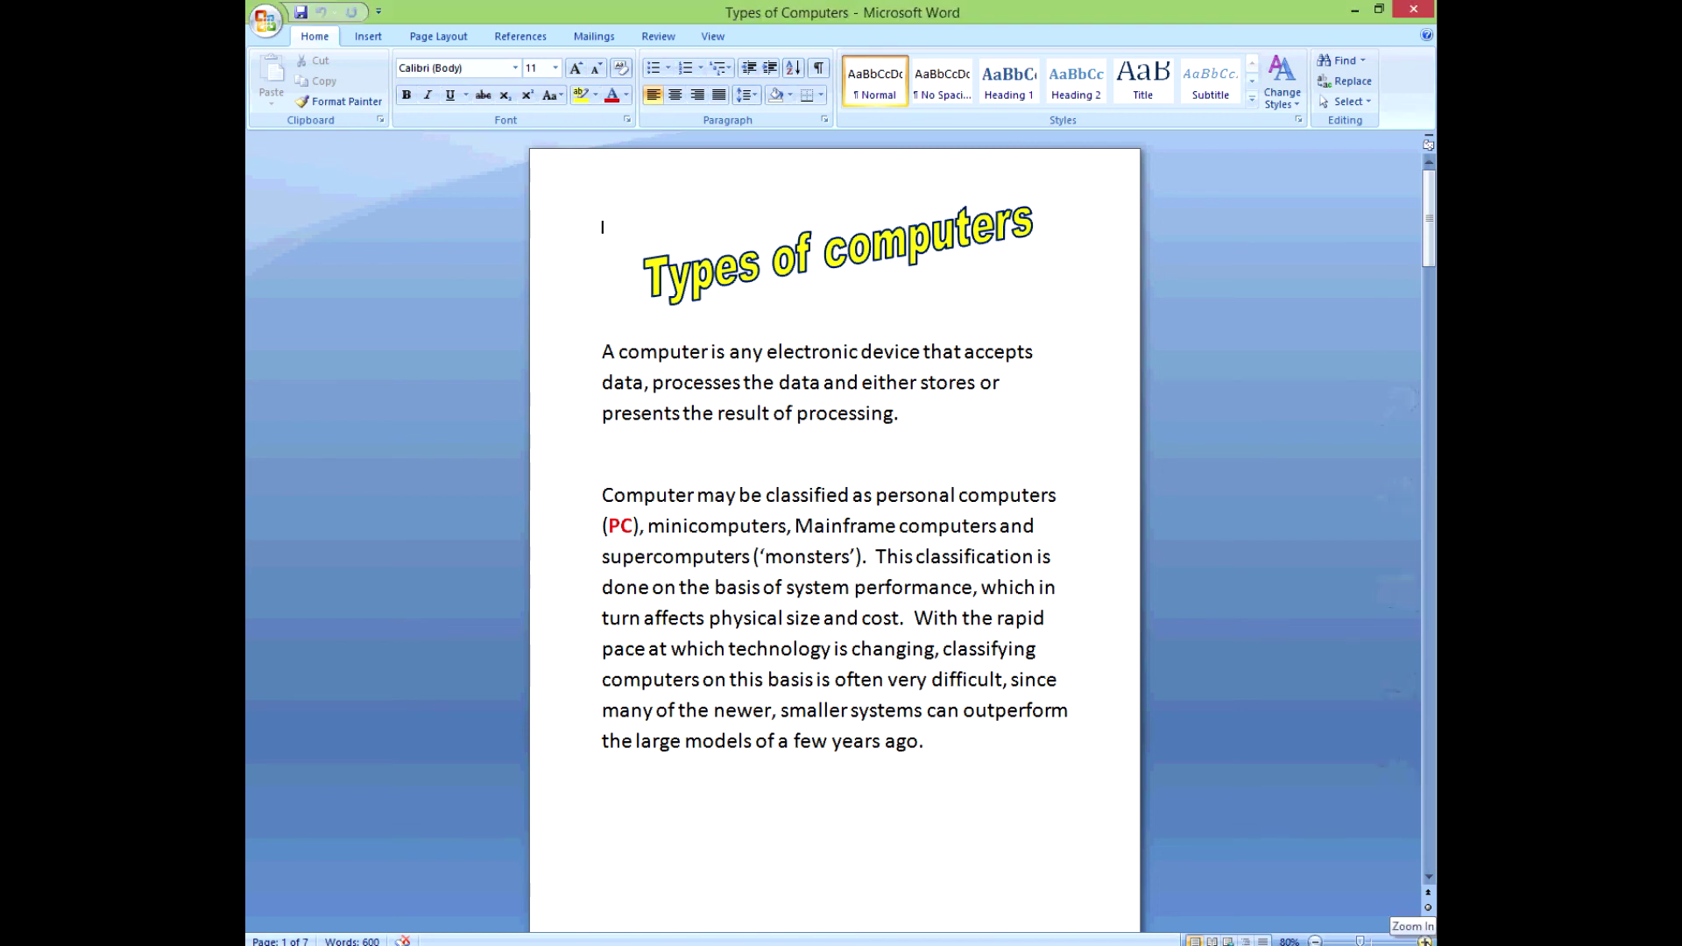
Step: Underline the whole first paragraph, from "A computer is any electronic device" to "the result of processing."
{"action": "left_click", "coordinate": [1426, 942]}
{"action": "left_click", "coordinate": [1427, 942]}
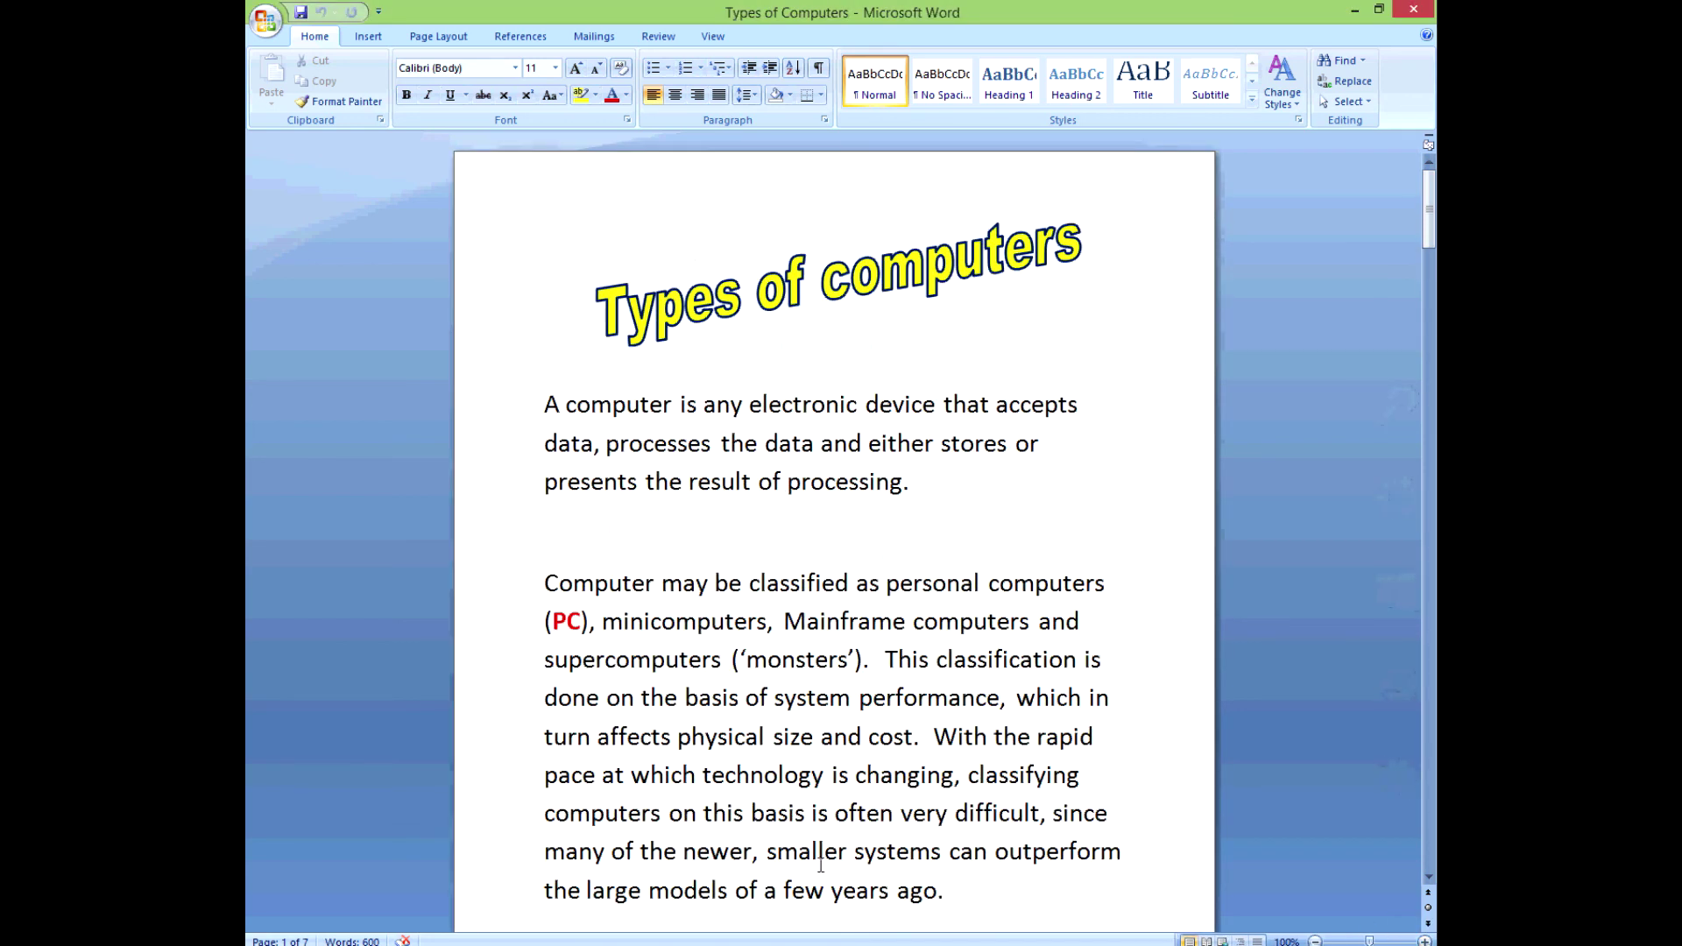
{"action": "left_click", "coordinate": [1315, 940]}
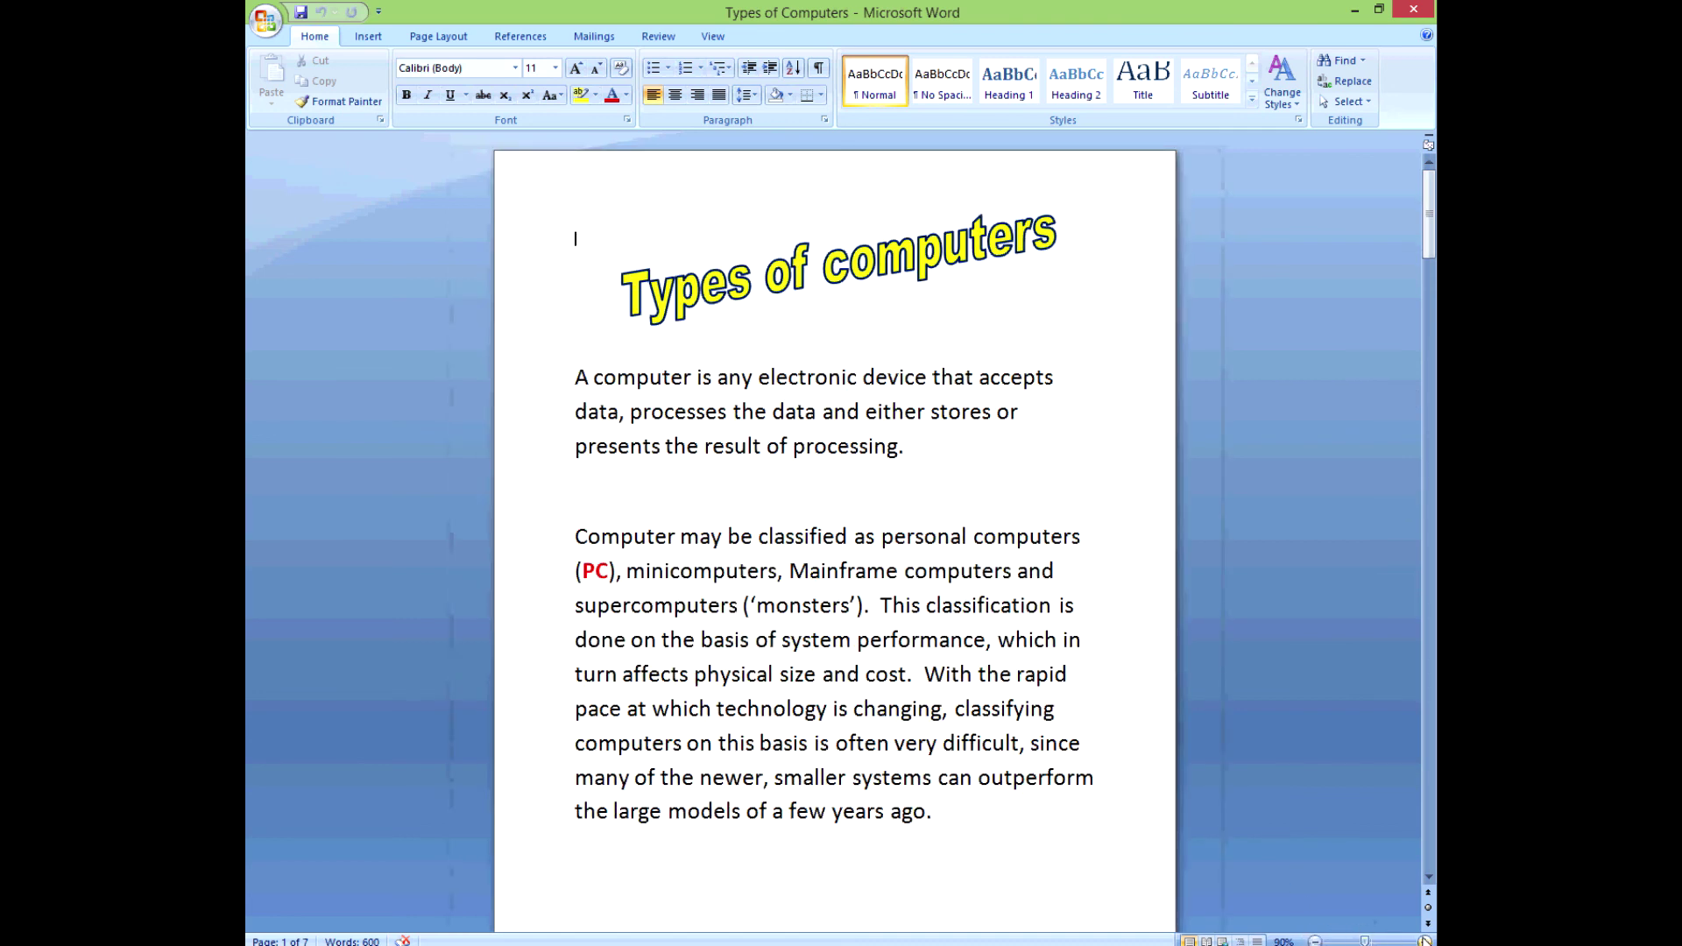
{"action": "left_click", "coordinate": [1426, 941]}
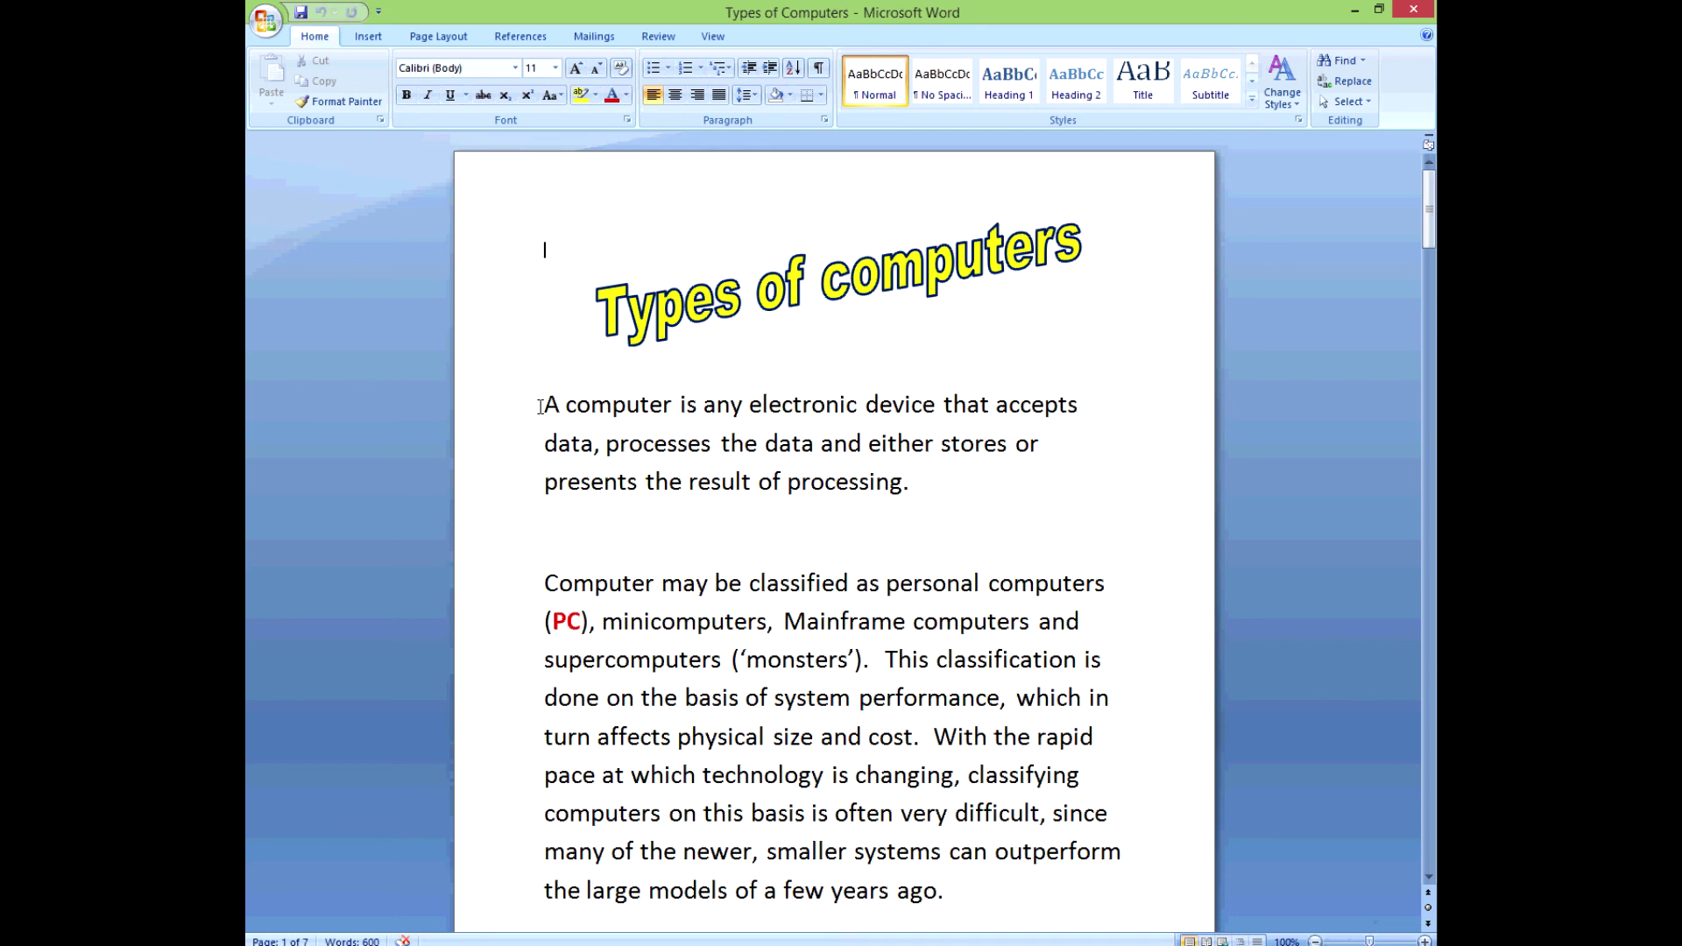
{"action": "left_click_drag", "start_coordinate": [540, 405], "coordinate": [920, 491]}
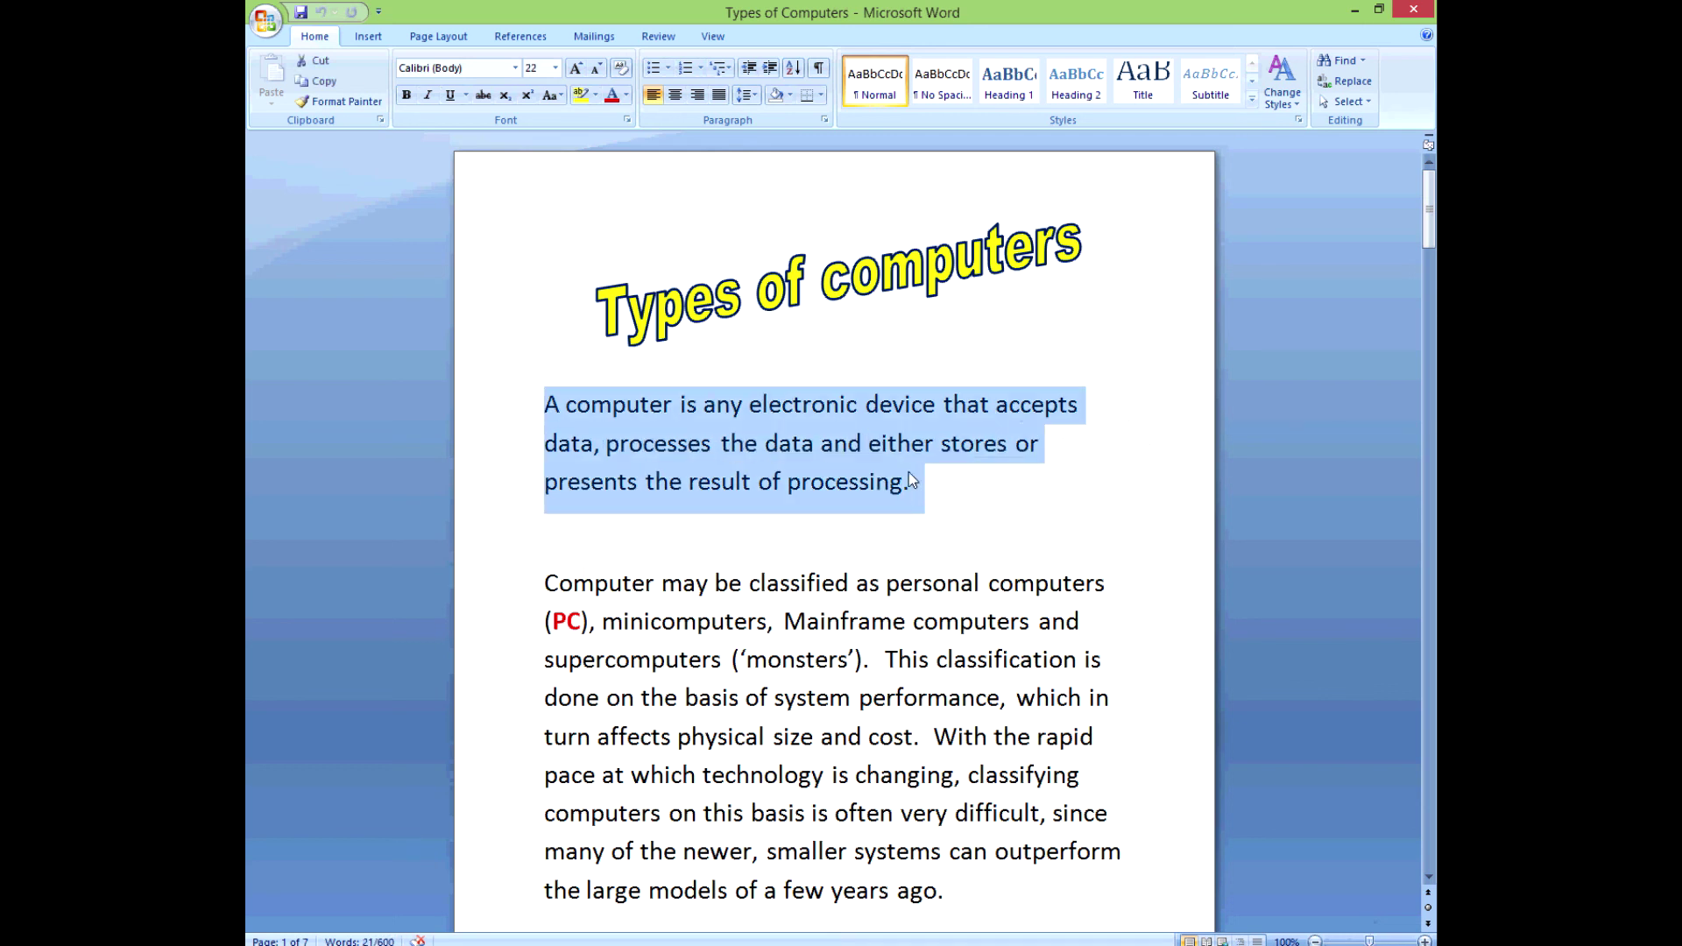
{"action": "left_click", "coordinate": [451, 98]}
{"action": "left_click", "coordinate": [698, 624]}
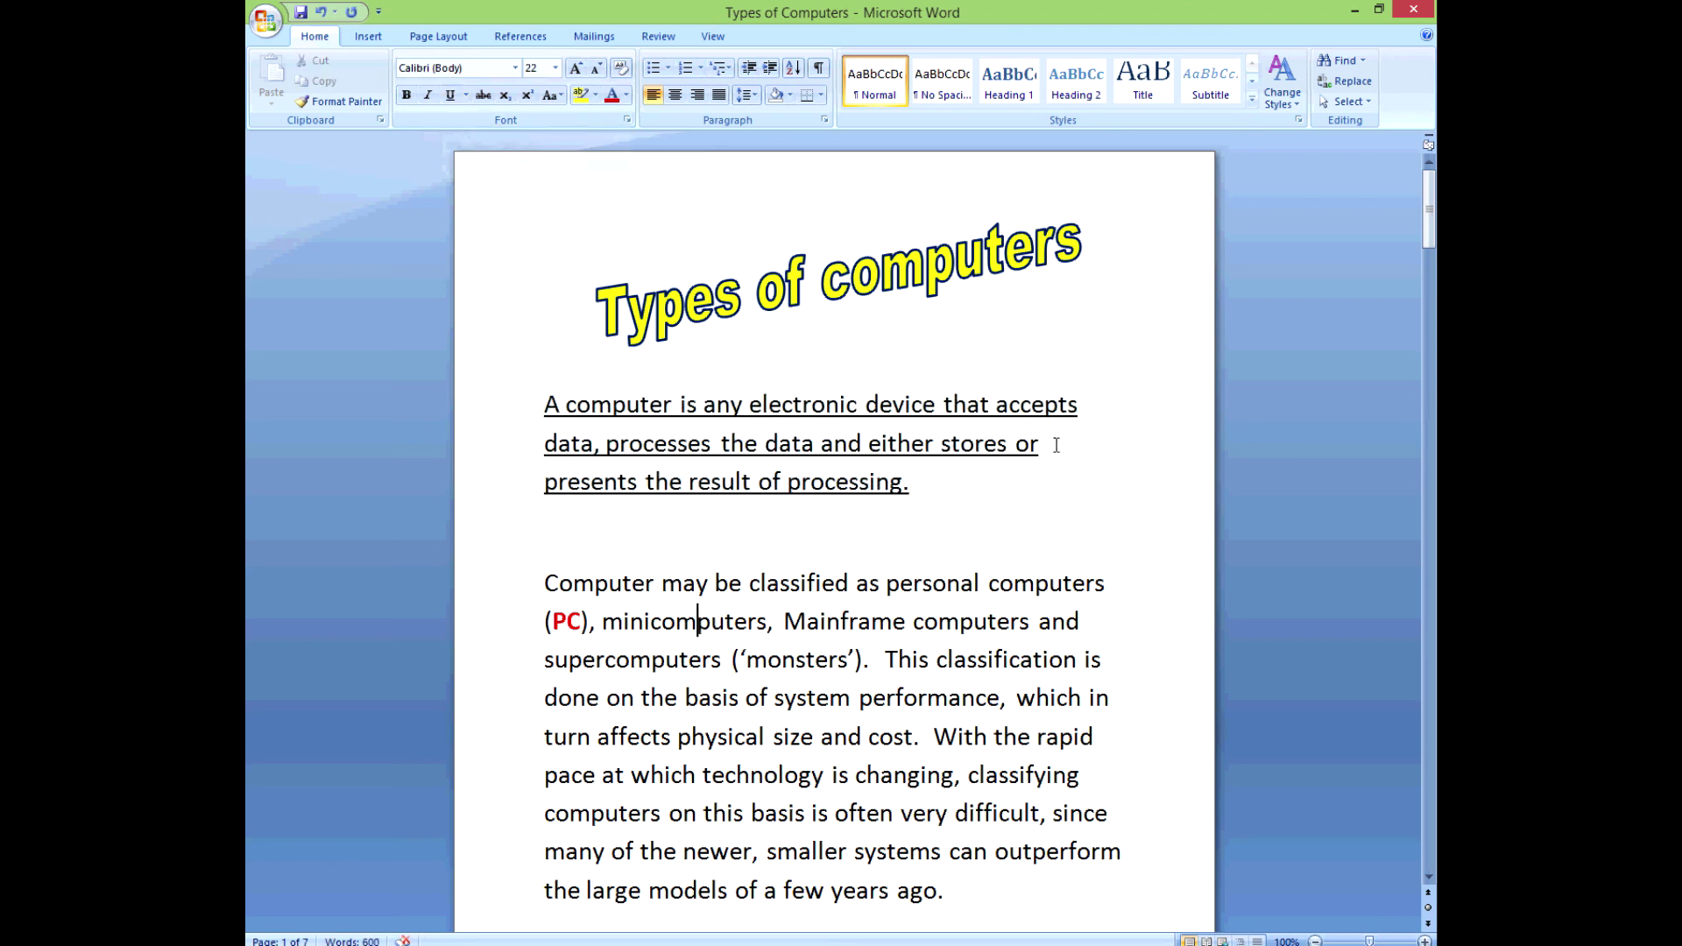
Step: Remove the underline from the first paragraph's second line, "data, processes the data and either stores or"
{"action": "left_click_drag", "start_coordinate": [1057, 445], "coordinate": [544, 445]}
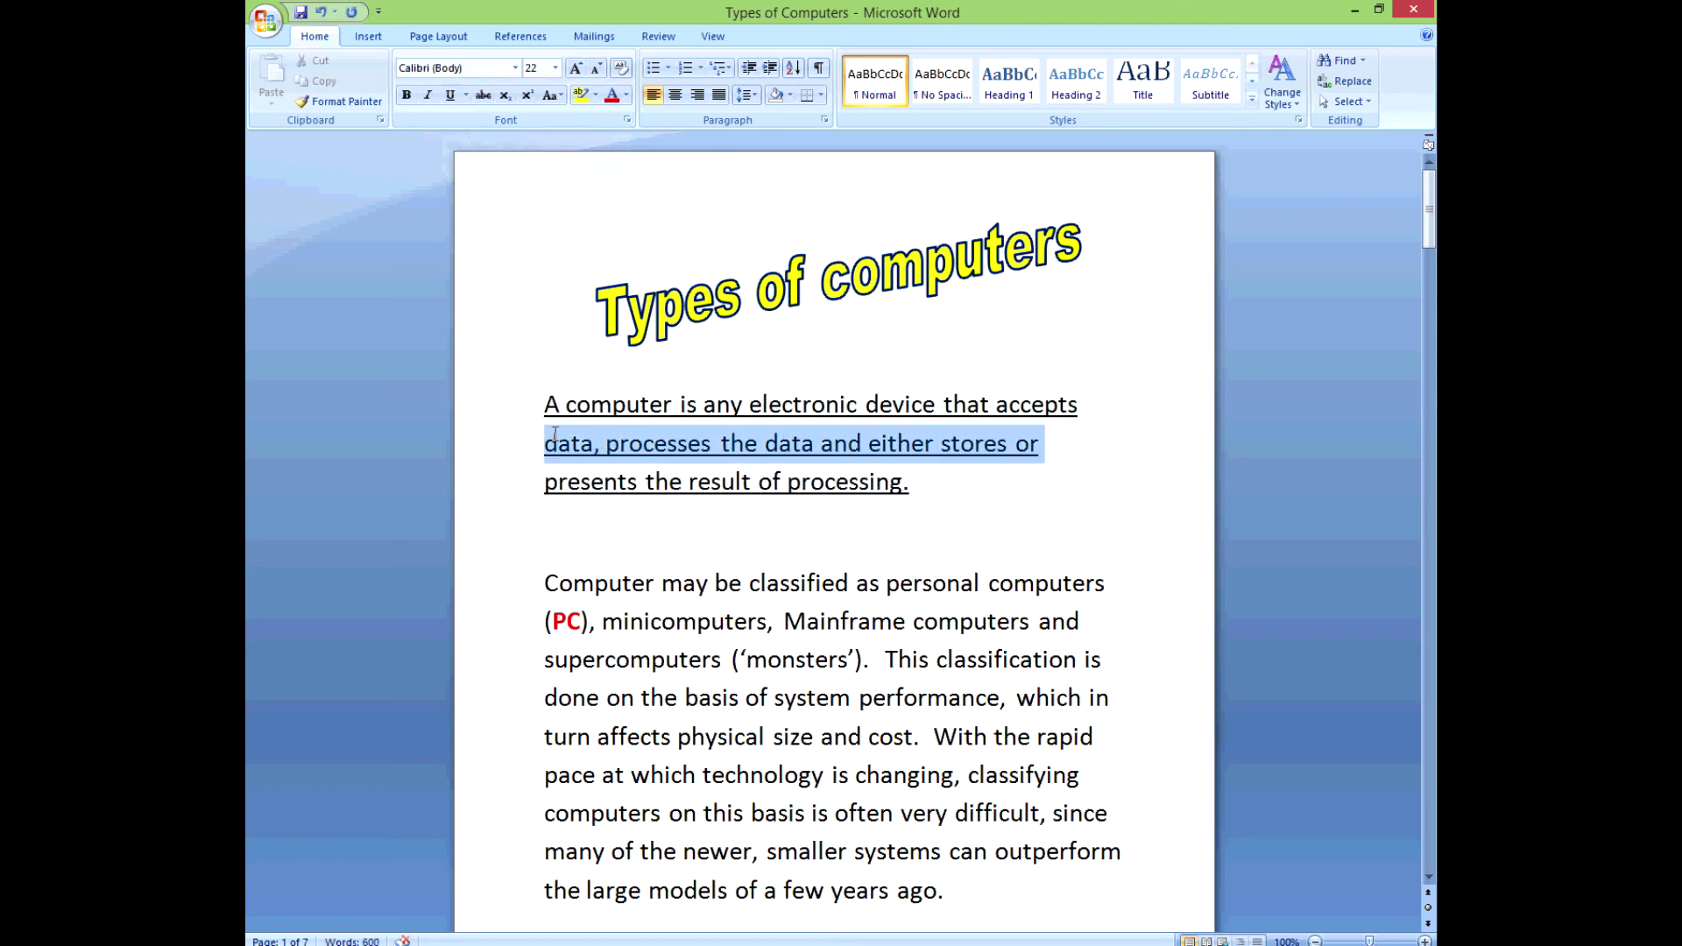
{"action": "left_click", "coordinate": [450, 94]}
{"action": "left_click_drag", "start_coordinate": [758, 699], "coordinate": [768, 698]}
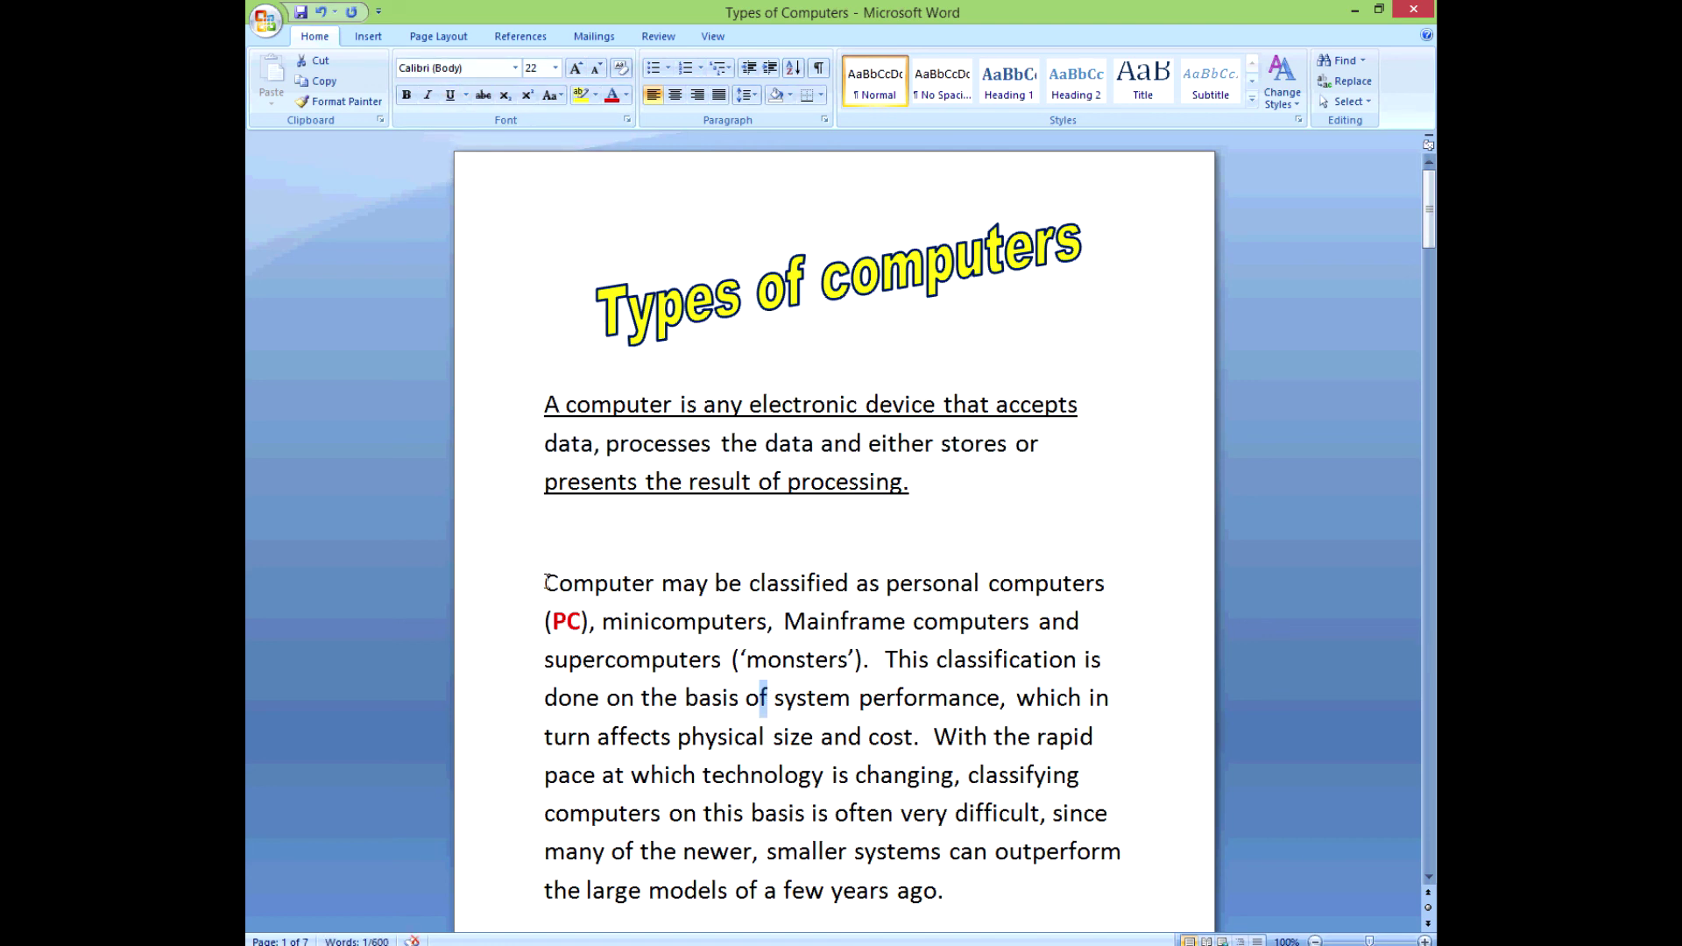
Step: Make the whole second paragraph, starting "Computer may be classified as personal computers", bold
{"action": "left_click_drag", "start_coordinate": [546, 582], "coordinate": [1011, 880]}
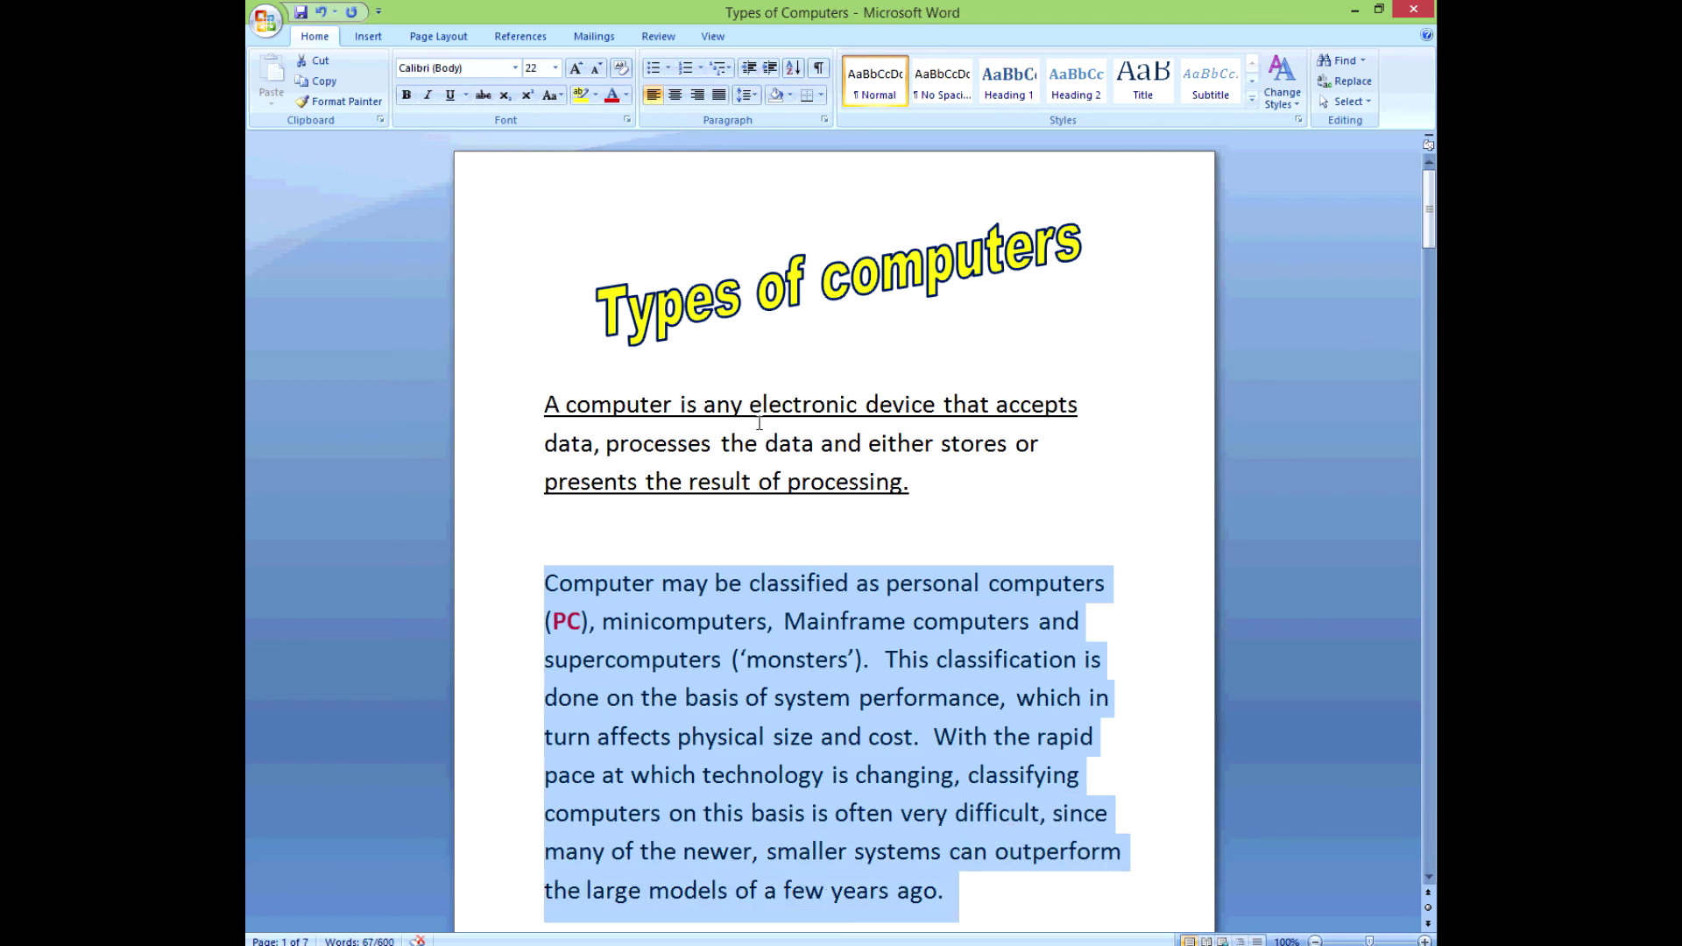
{"action": "left_click", "coordinate": [406, 95]}
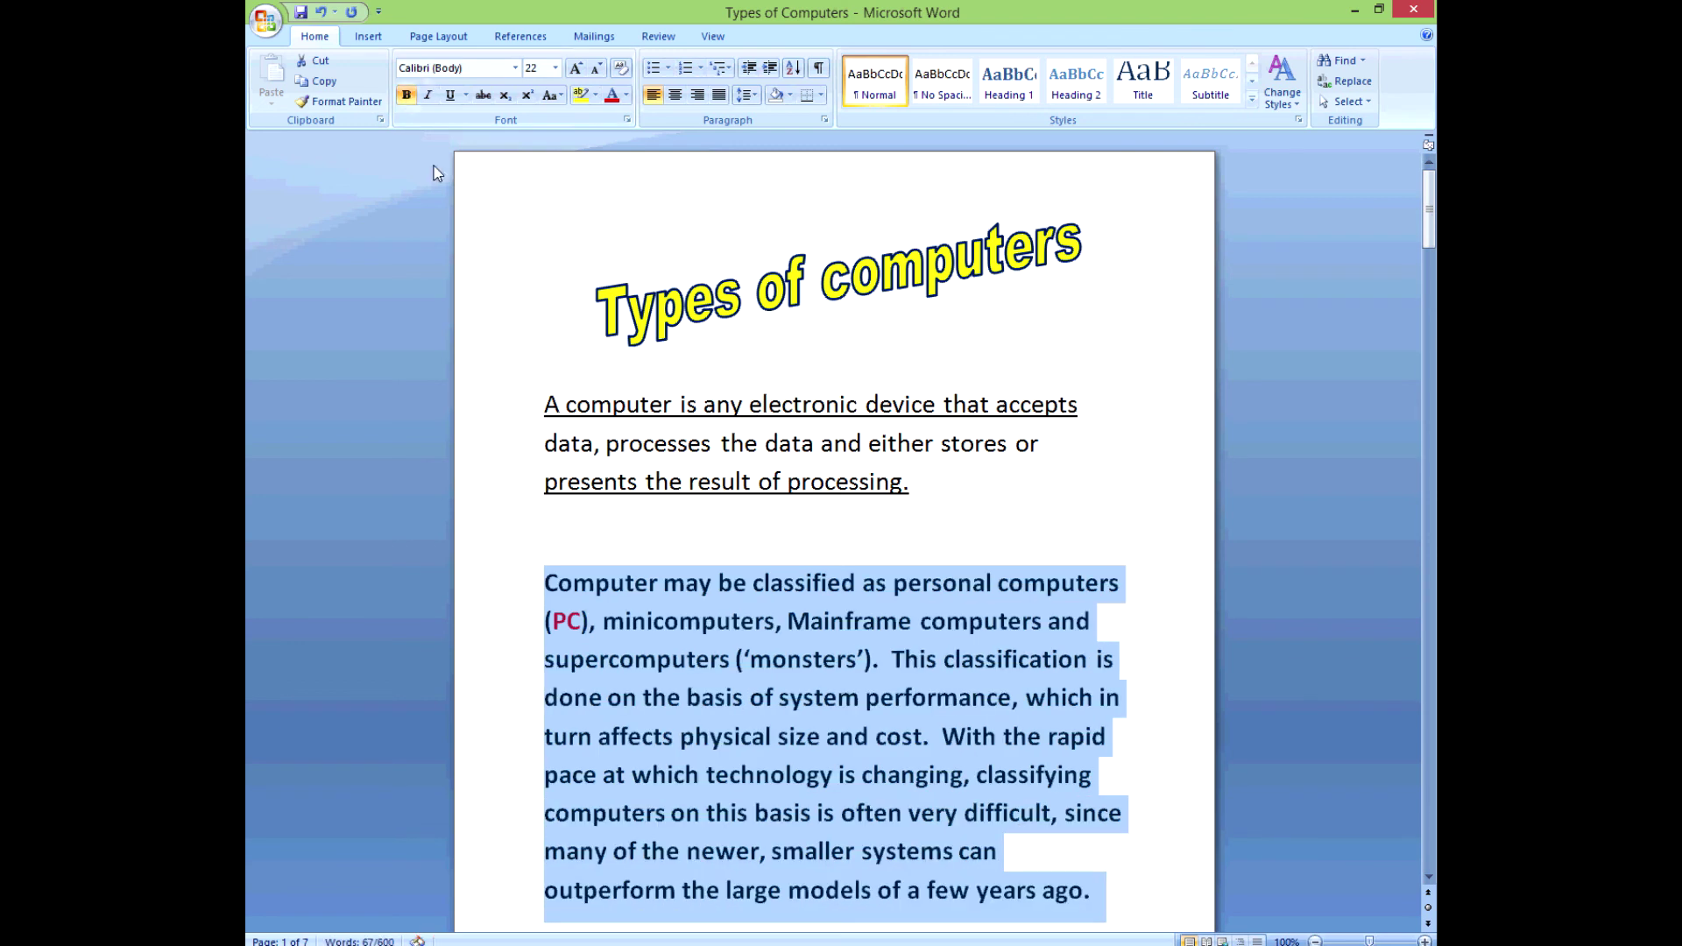
{"action": "left_click", "coordinate": [1029, 504]}
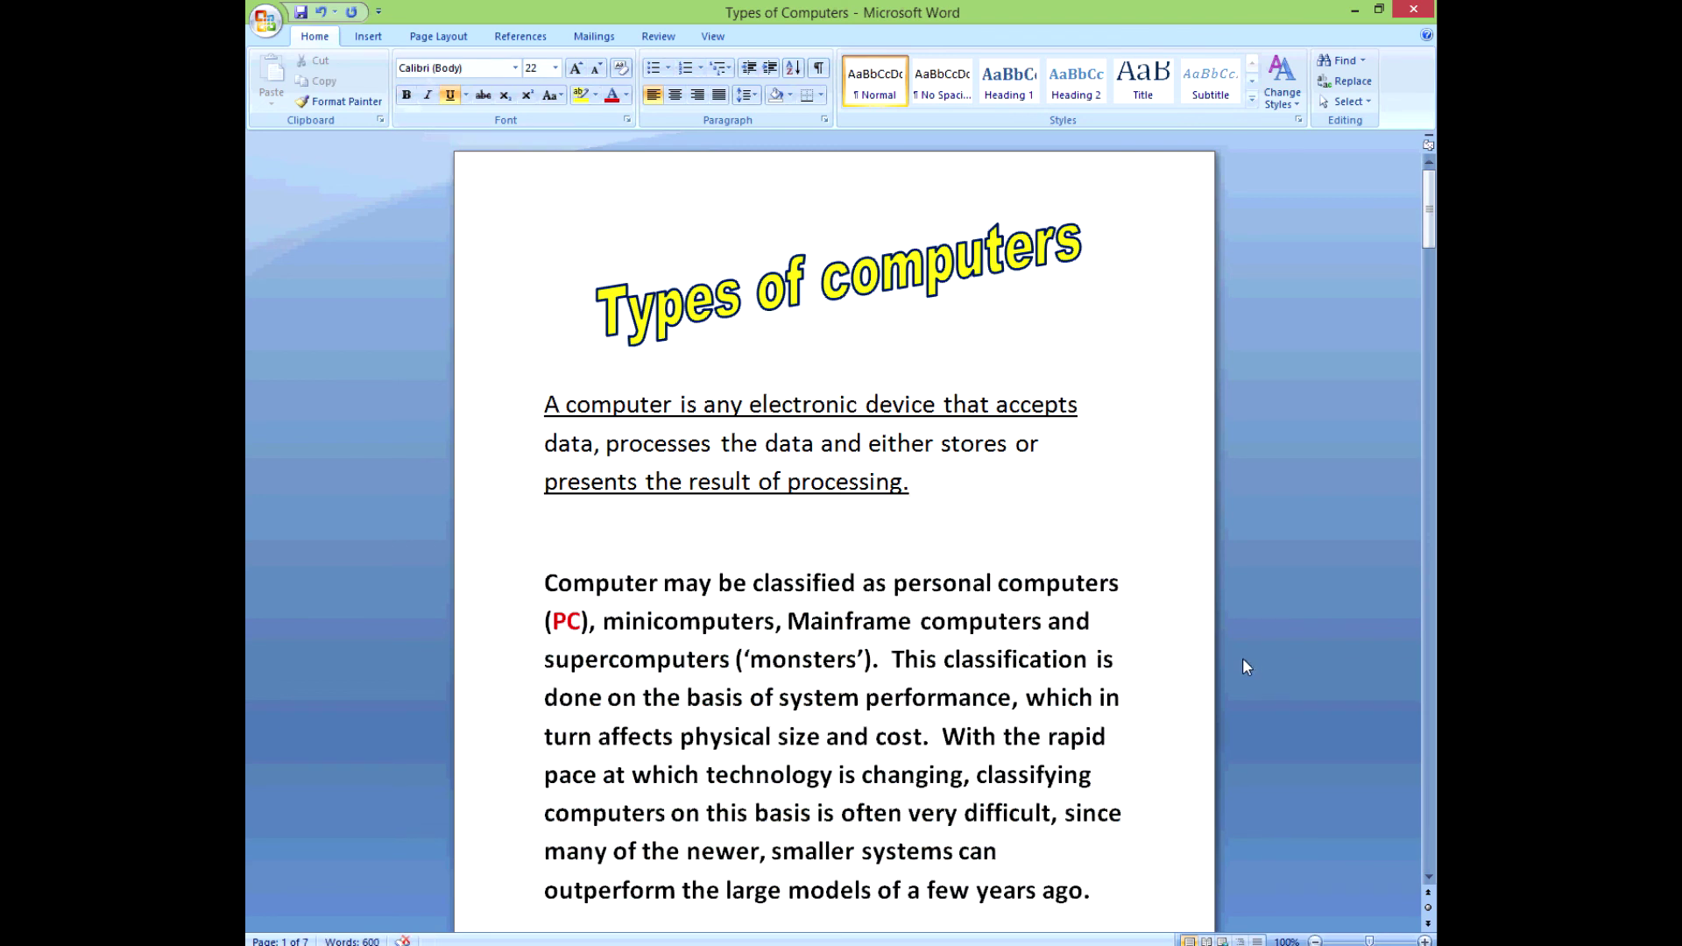
Step: Try centre and right alignment on the bold second paragraph, and return it to left alignment
{"action": "left_click", "coordinate": [1100, 893]}
{"action": "left_click_drag", "start_coordinate": [1099, 893], "coordinate": [401, 559]}
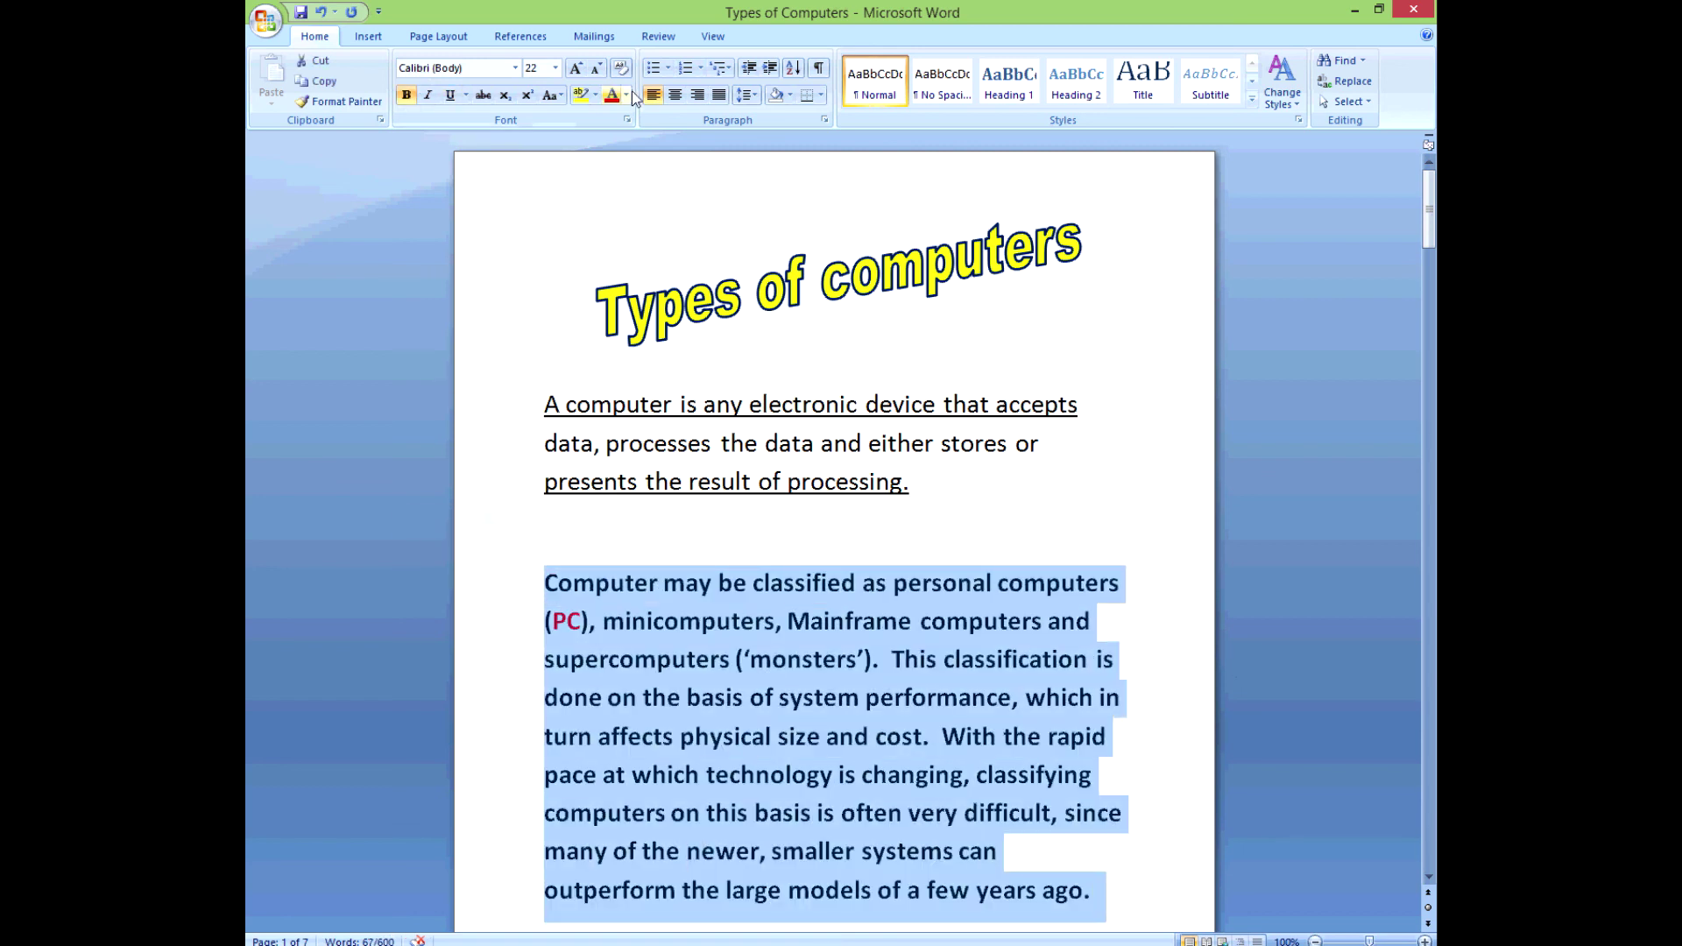
{"action": "left_click", "coordinate": [676, 95]}
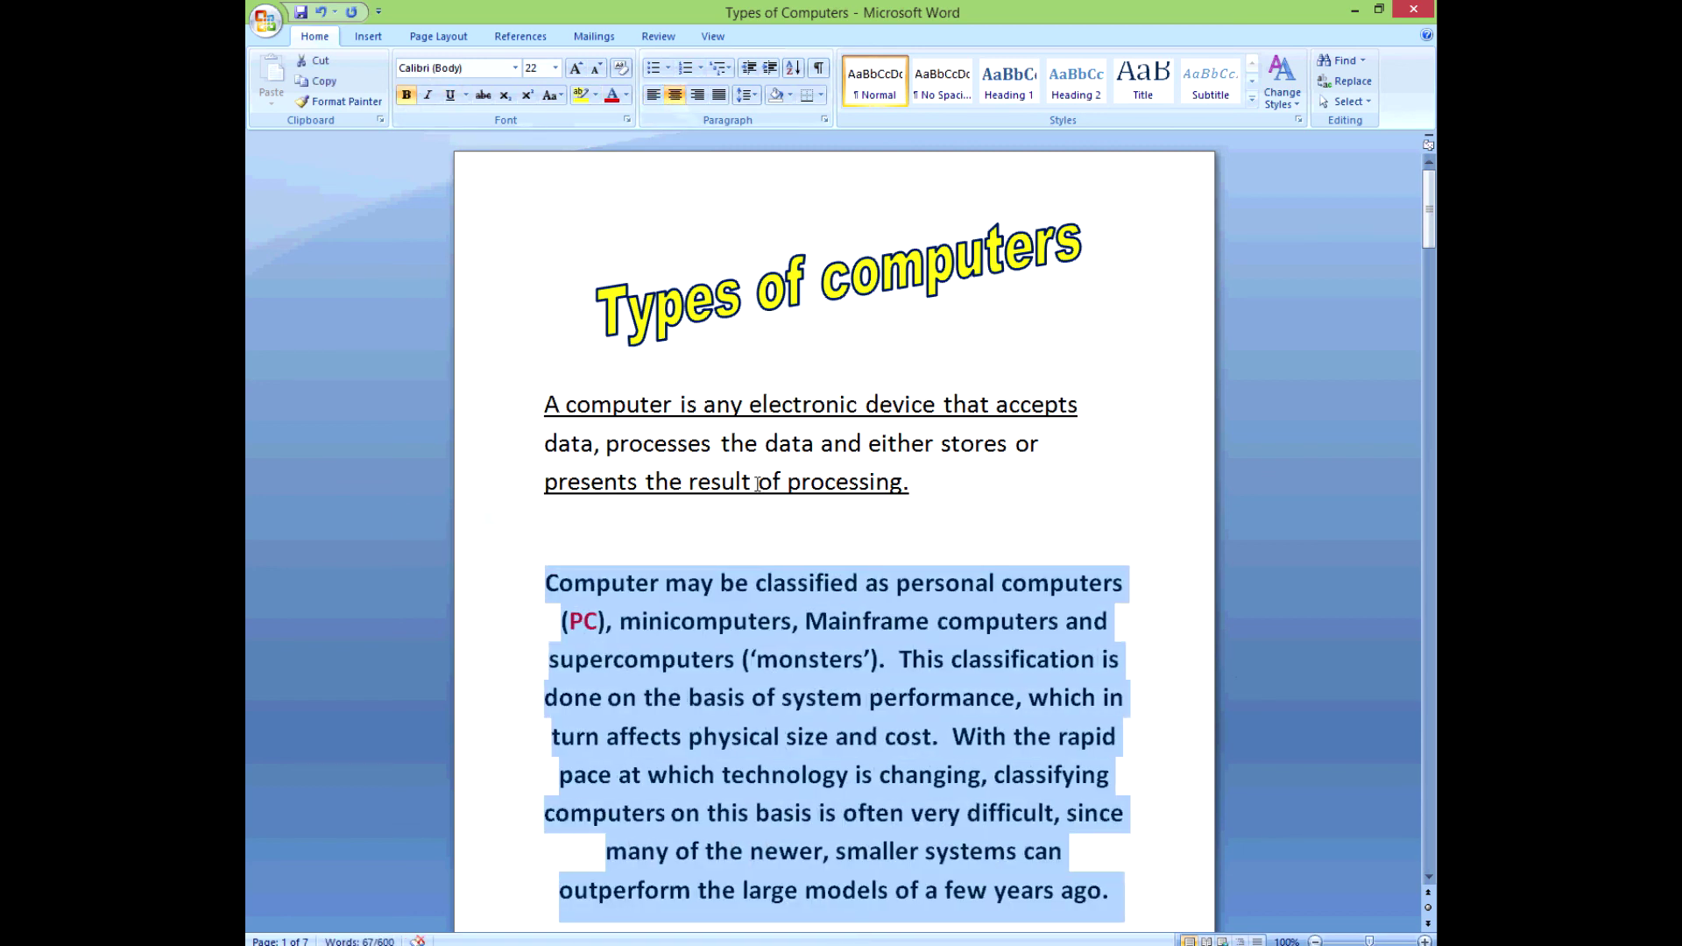
{"action": "left_click", "coordinate": [698, 96]}
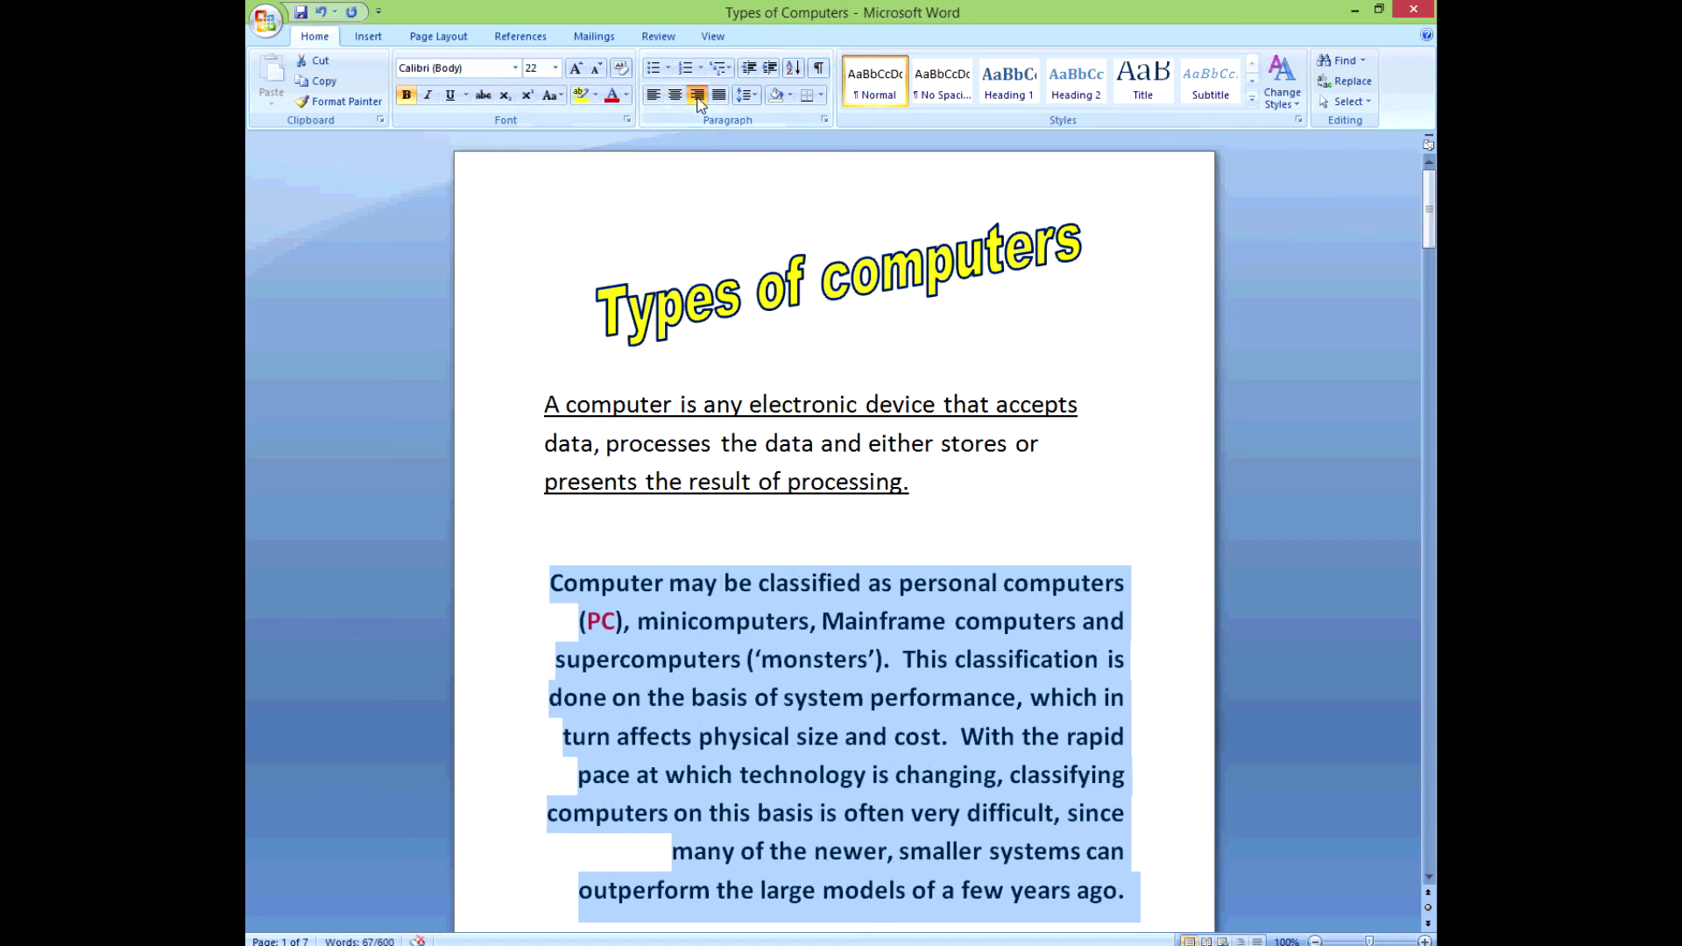
{"action": "left_click", "coordinate": [654, 97]}
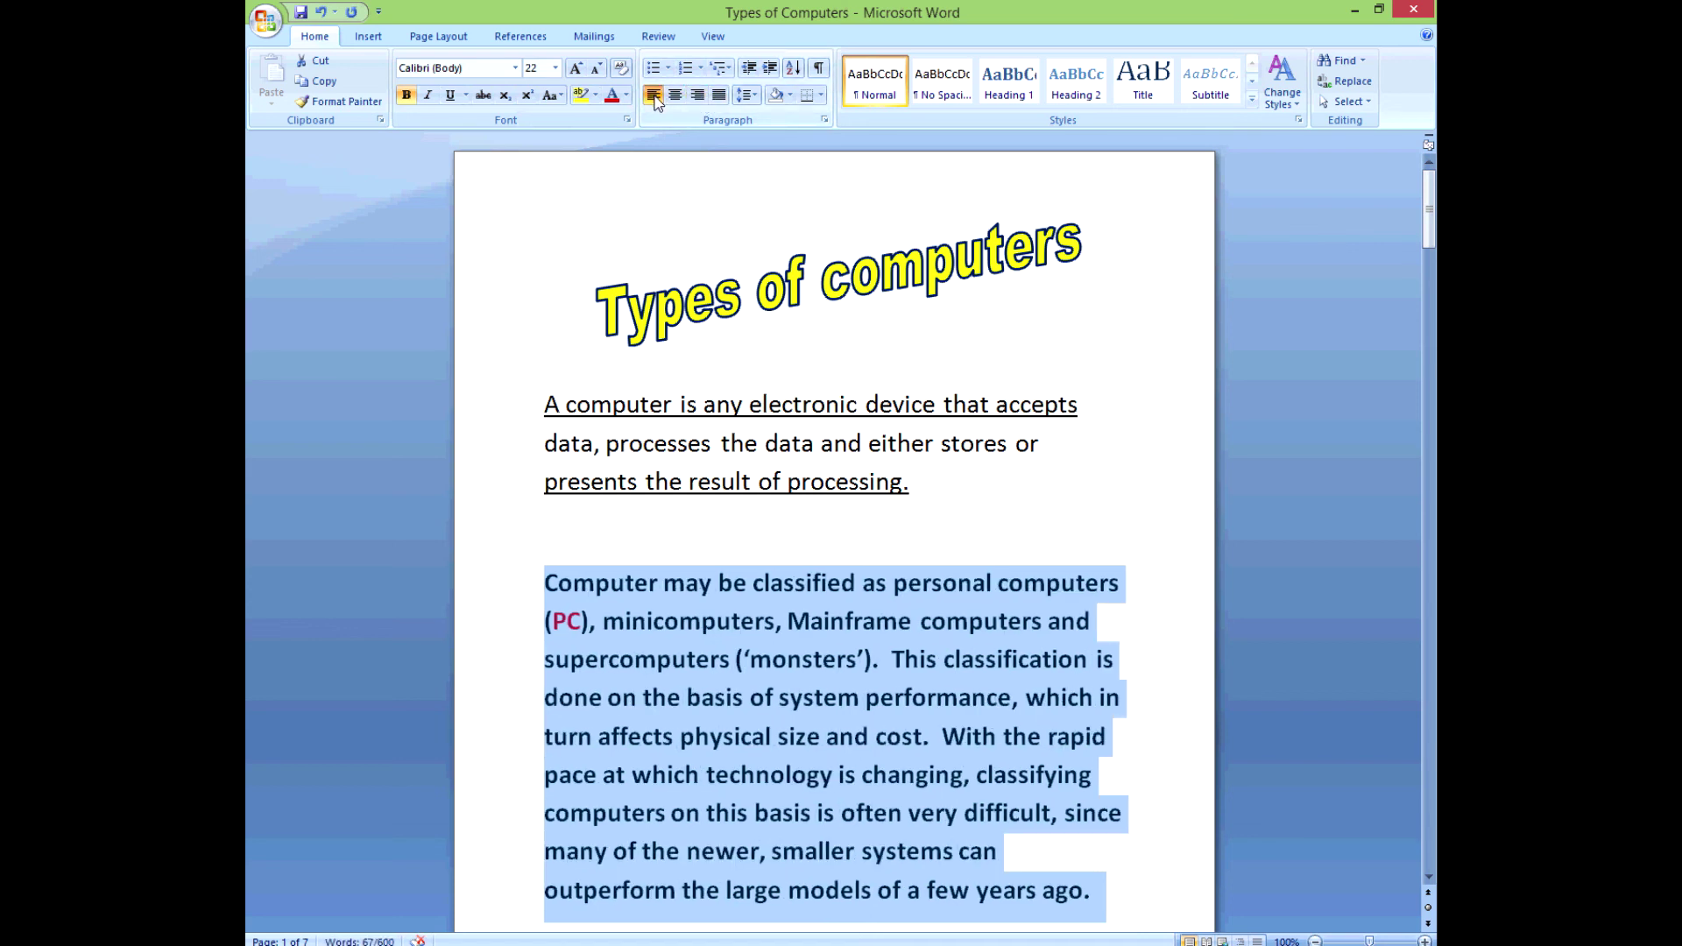
Step: Justify the bold second paragraph, switch the justification off, and apply it again
{"action": "left_click", "coordinate": [718, 96]}
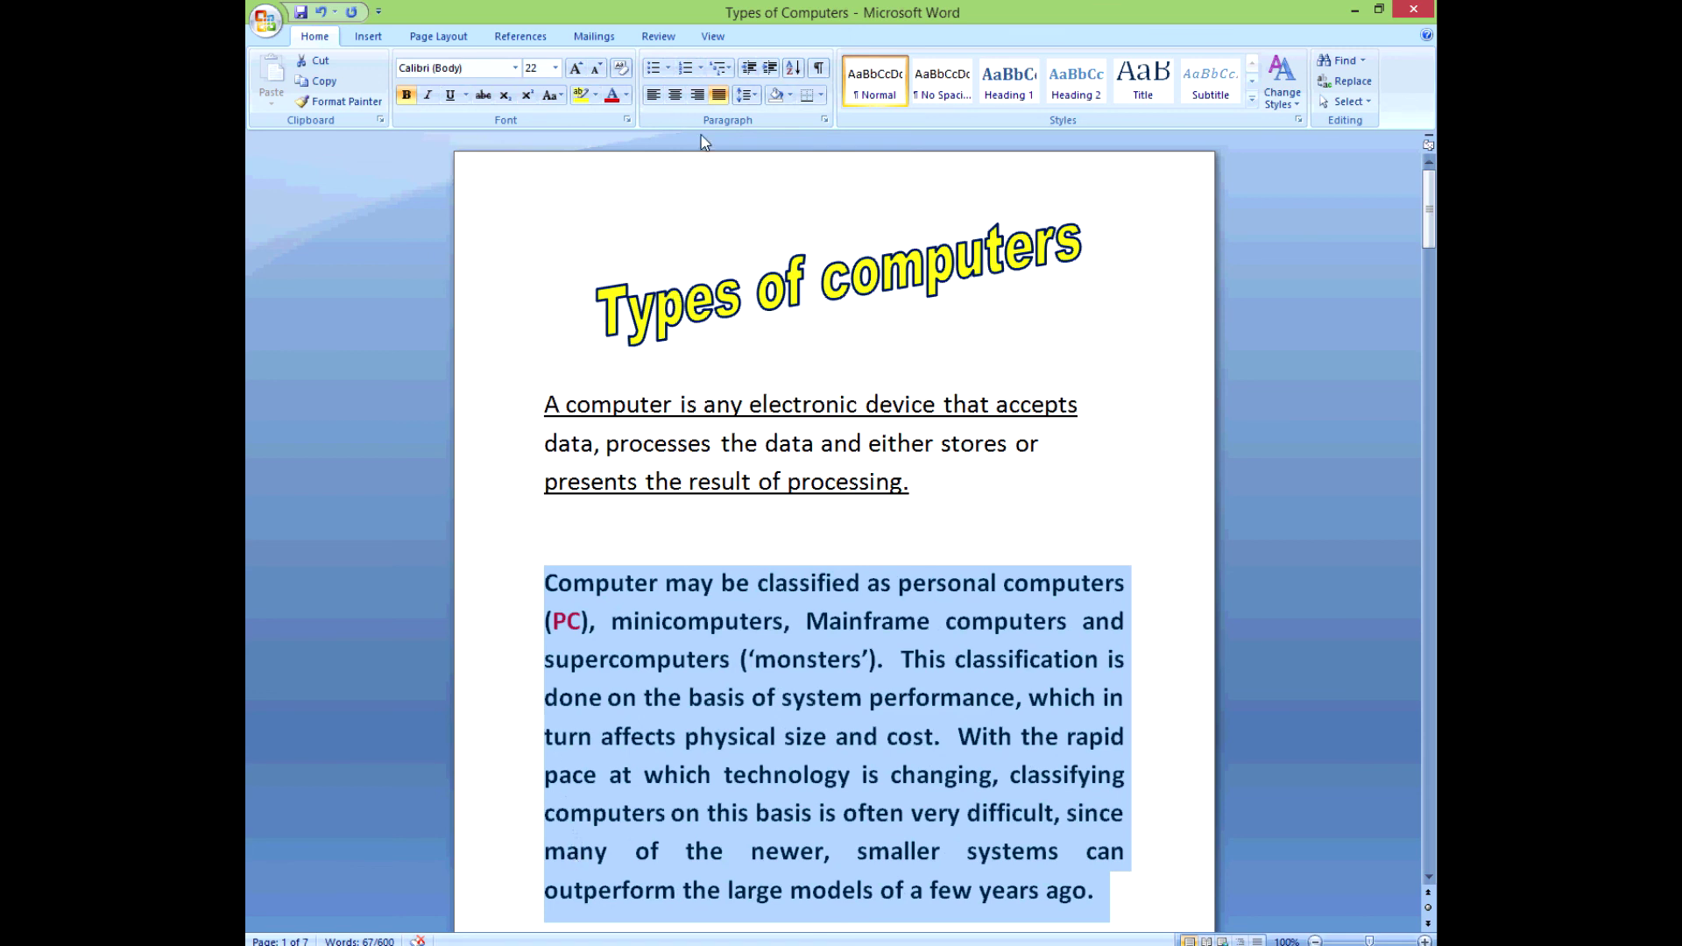
{"action": "left_click", "coordinate": [720, 95]}
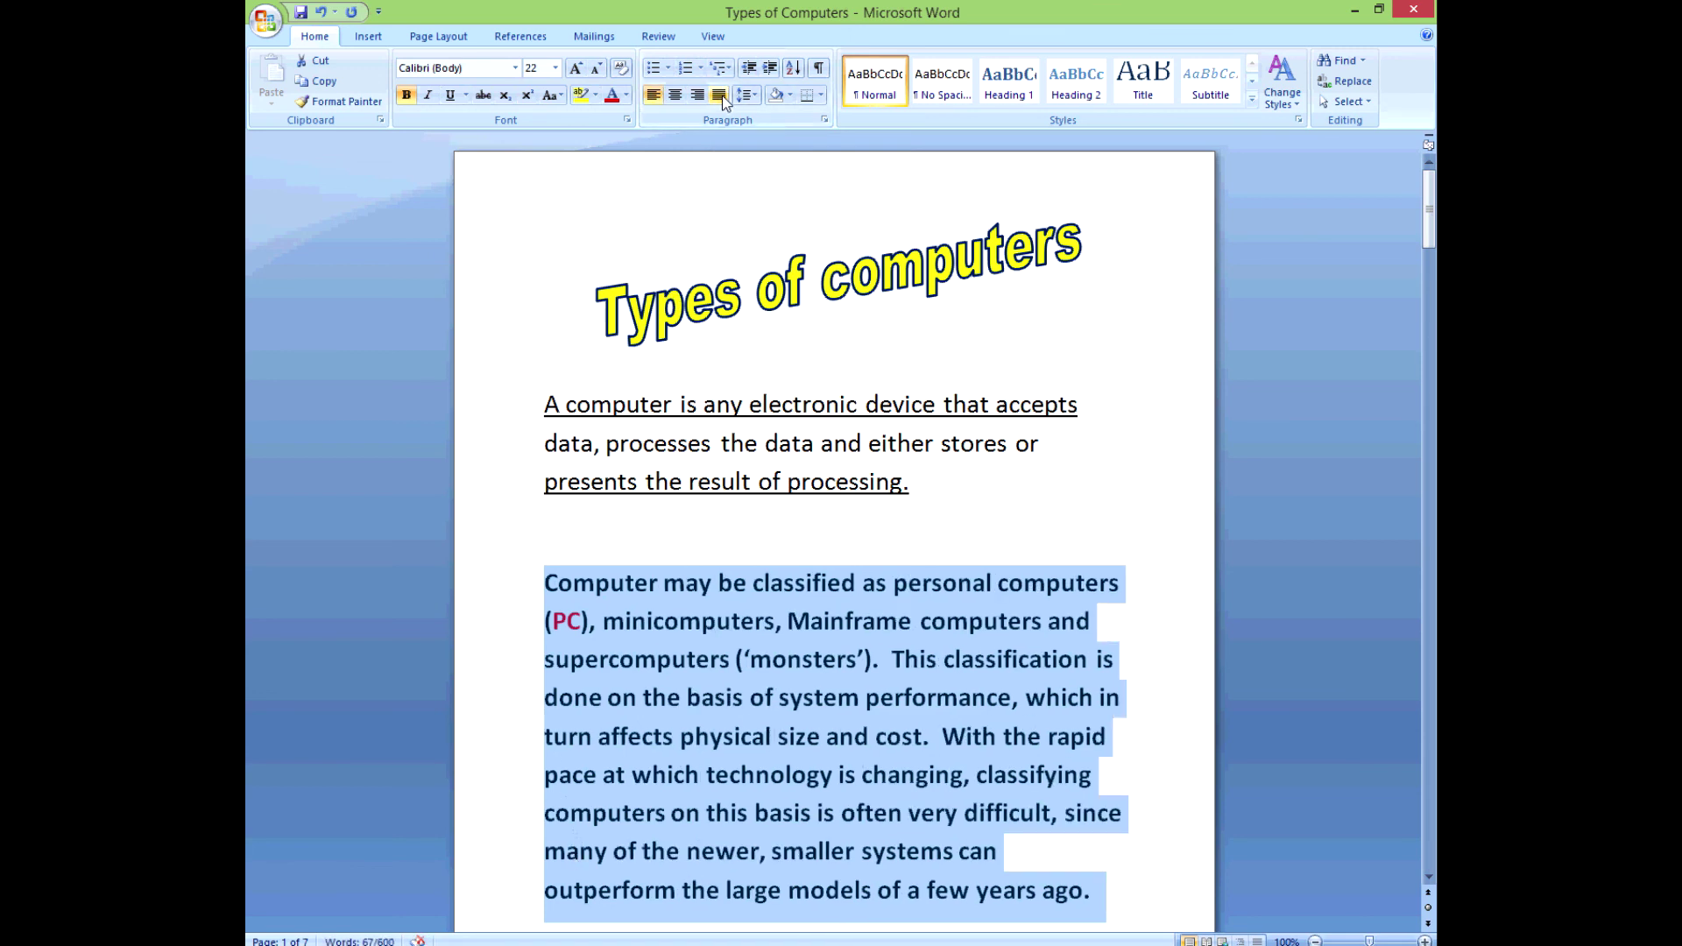
{"action": "left_click", "coordinate": [720, 96]}
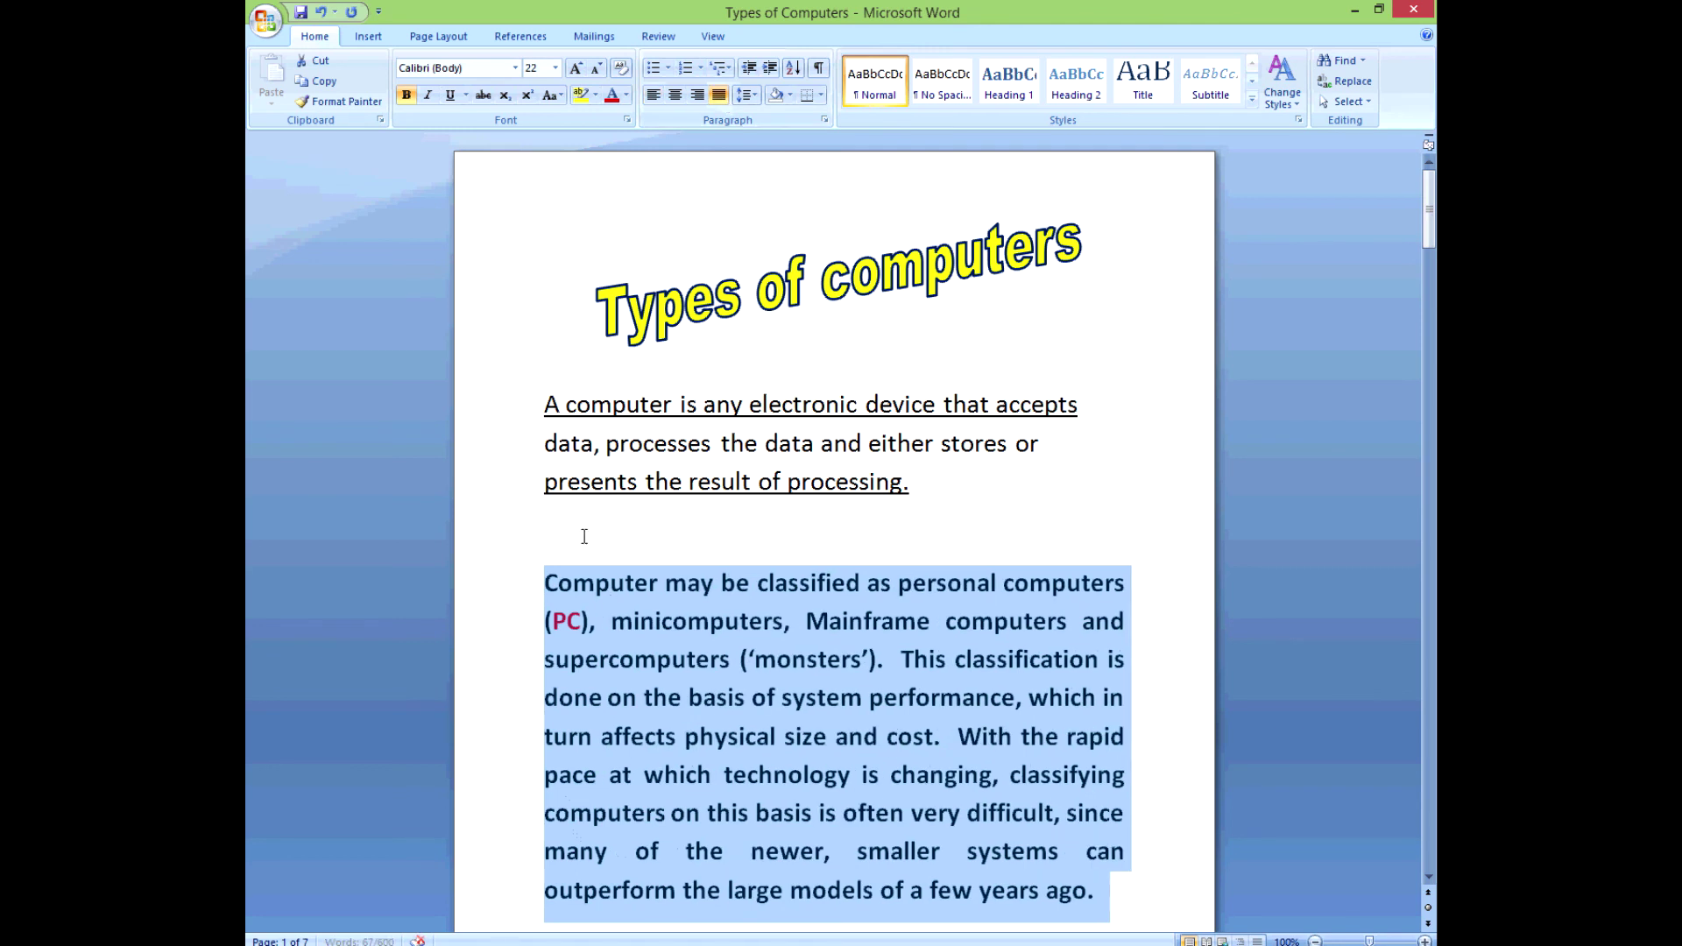